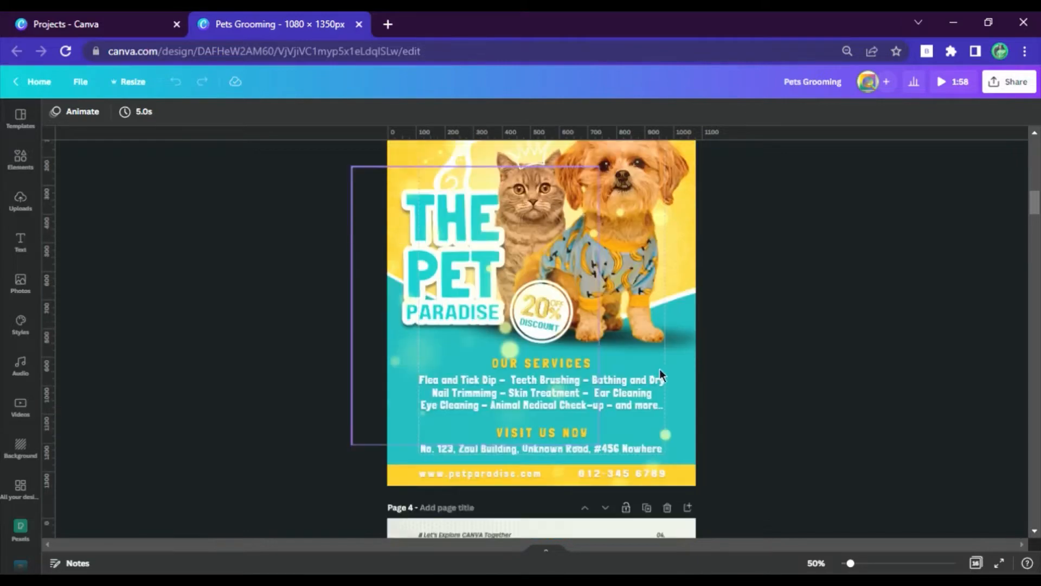
Examine the finished pet grooming flyer on page 3 and the images, shapes and fonts listed on the page 4 assets sheet.
{"action": "left_click", "coordinate": [820, 564]}
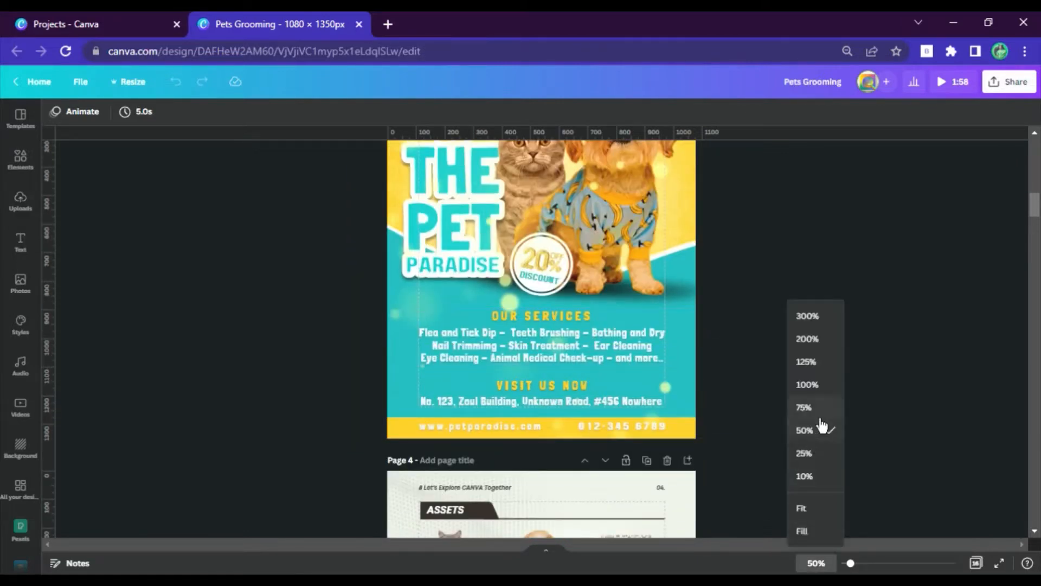
{"action": "left_click", "coordinate": [804, 407]}
{"action": "scroll", "coordinate": [702, 307], "scroll_direction": "up", "scroll_amount": 7}
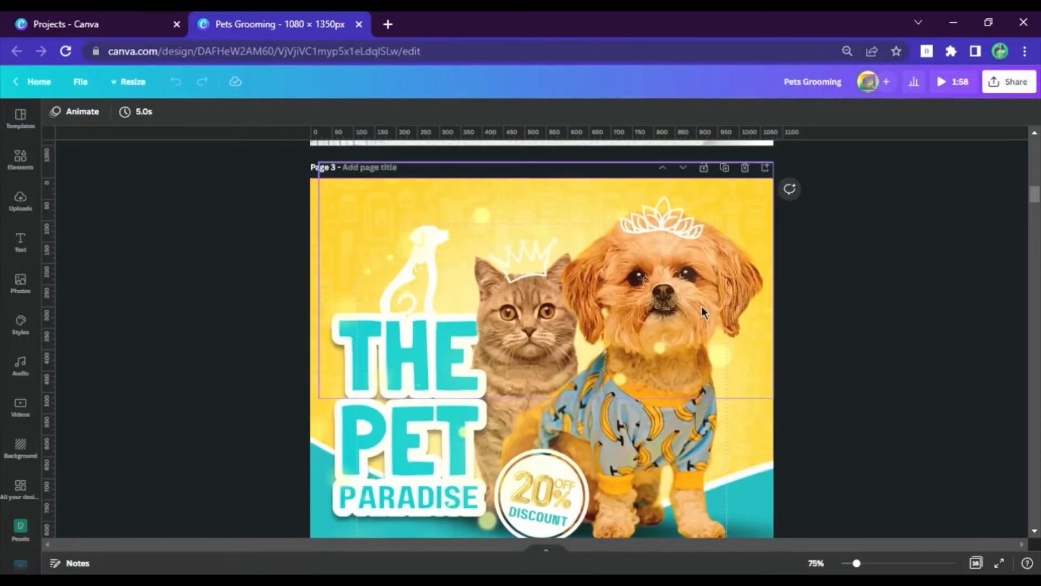
{"action": "scroll", "coordinate": [702, 308], "scroll_direction": "down", "scroll_amount": 9}
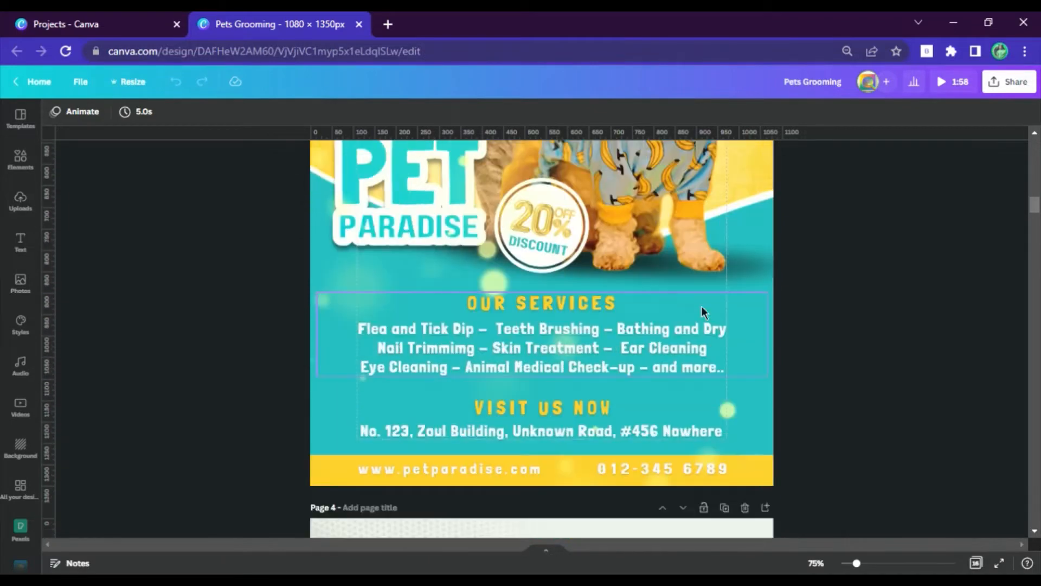
{"action": "scroll", "coordinate": [702, 306], "scroll_direction": "down", "scroll_amount": 6}
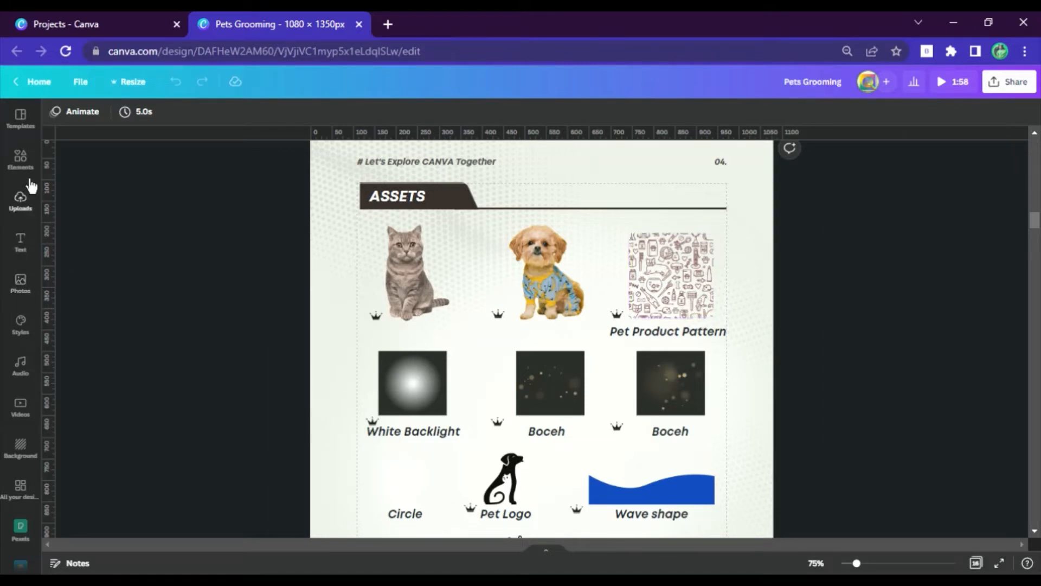
{"action": "scroll", "coordinate": [402, 363], "scroll_direction": "down", "scroll_amount": 2}
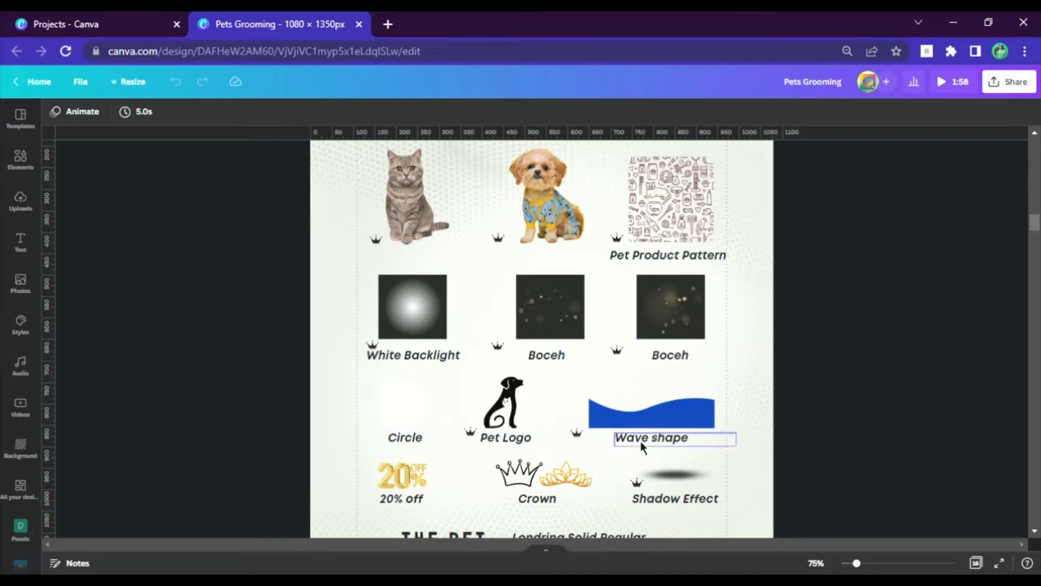
{"action": "scroll", "coordinate": [667, 396], "scroll_direction": "down", "scroll_amount": 5}
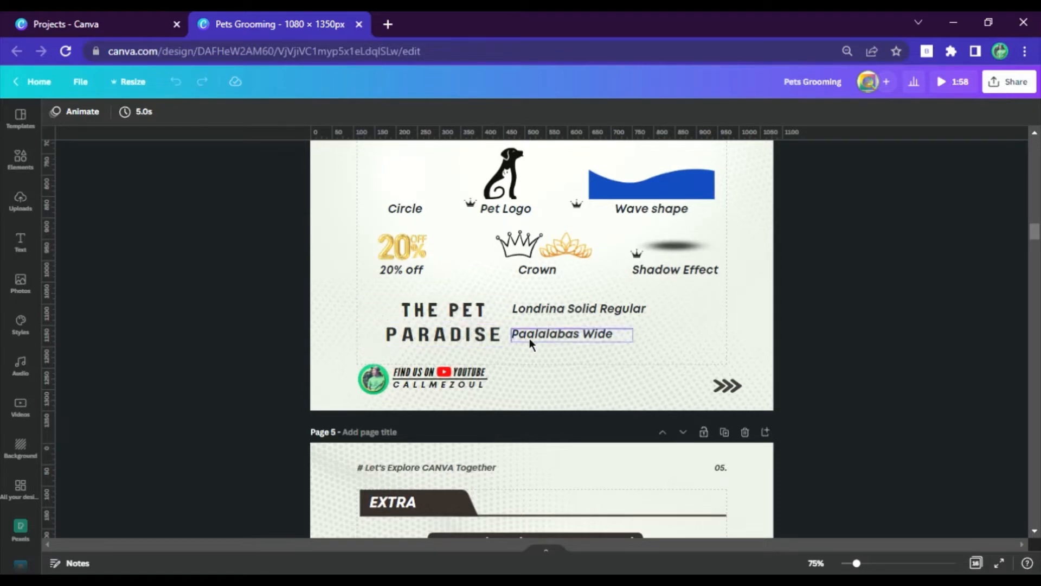
{"action": "scroll", "coordinate": [772, 286], "scroll_direction": "up", "scroll_amount": 12}
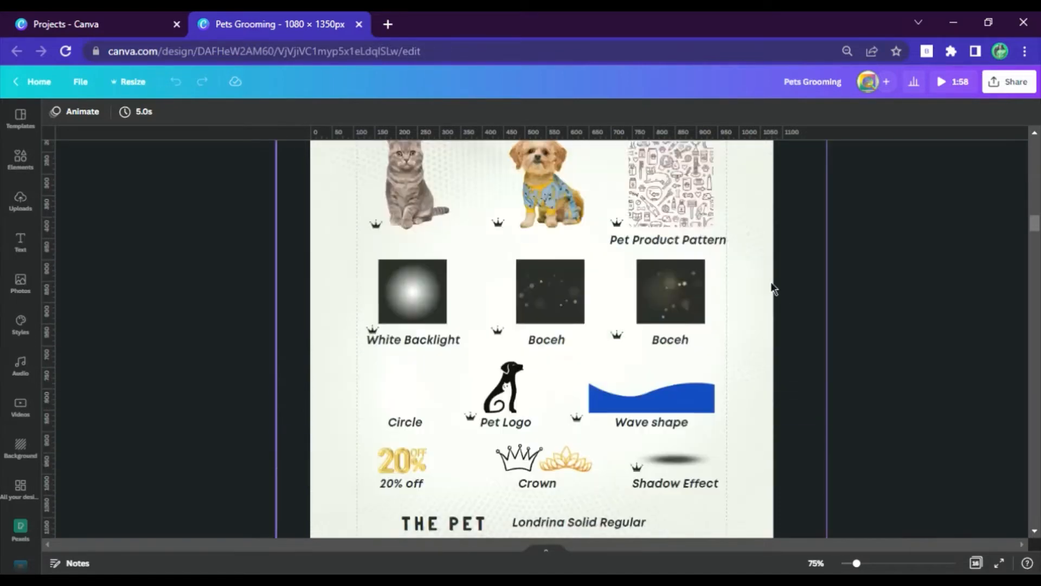
Add a blank page after the assets page and fill its background with yellow from the document colors.
{"action": "left_click", "coordinate": [766, 357]}
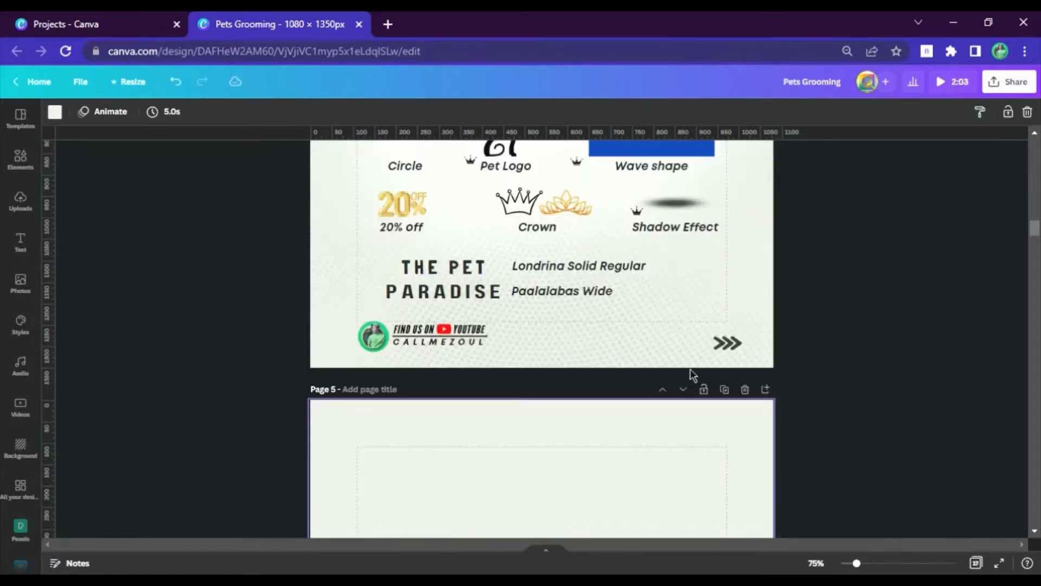
{"action": "left_click", "coordinate": [817, 563]}
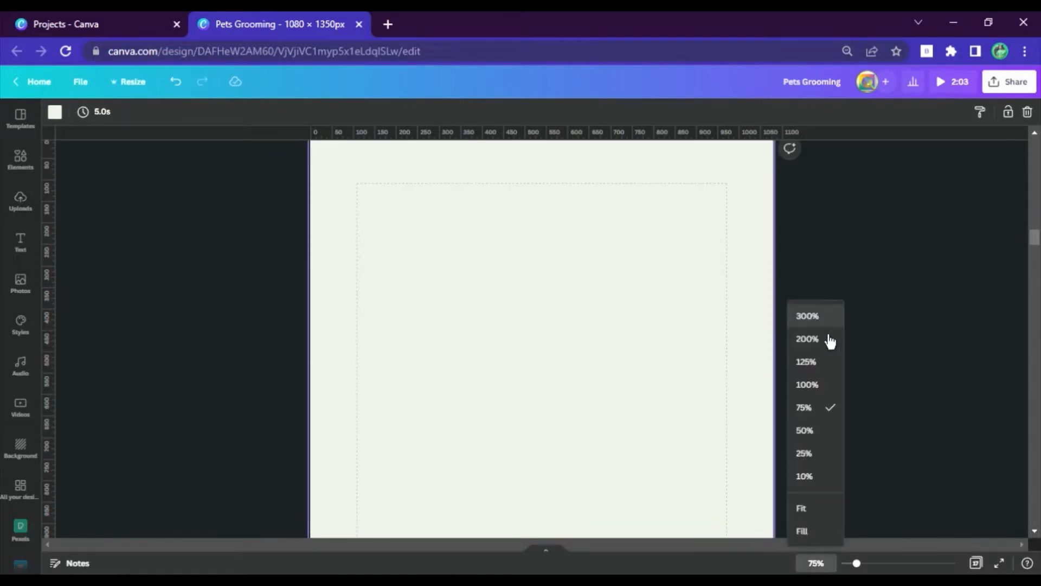
{"action": "left_click", "coordinate": [805, 430]}
{"action": "scroll", "coordinate": [611, 314], "scroll_direction": "up", "scroll_amount": 10}
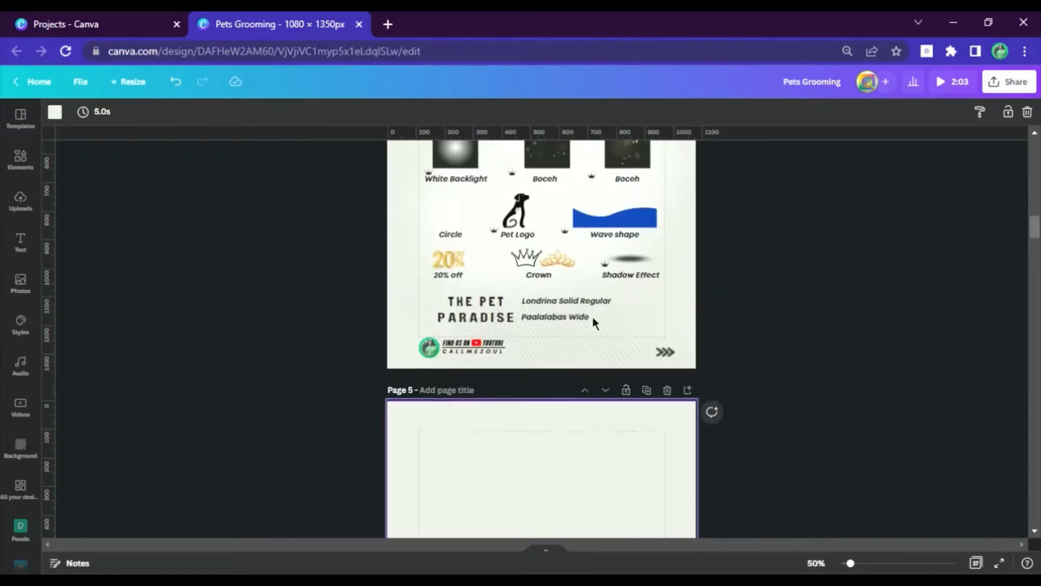
{"action": "scroll", "coordinate": [594, 322], "scroll_direction": "up", "scroll_amount": 2}
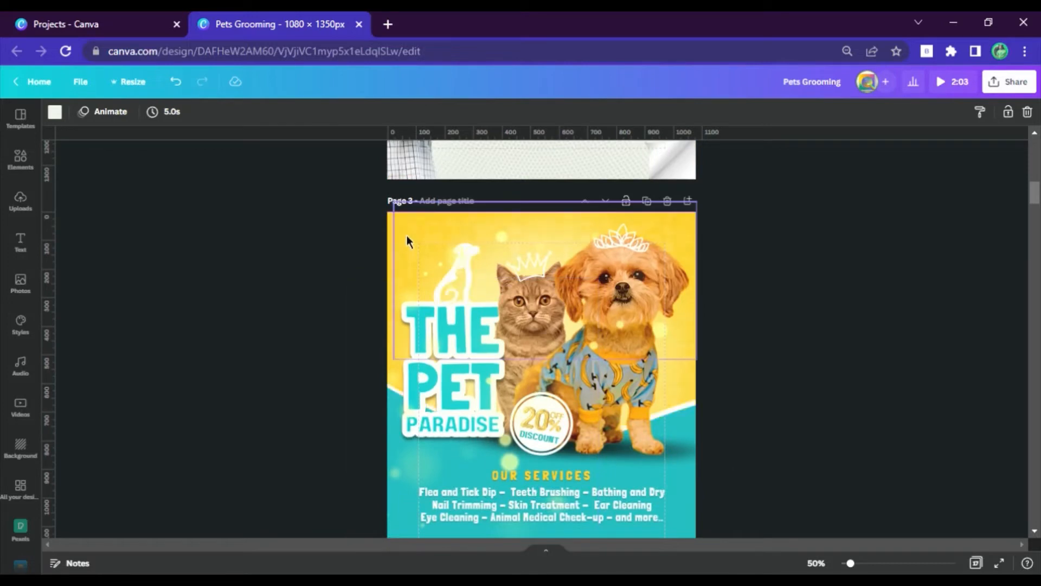
{"action": "scroll", "coordinate": [700, 396], "scroll_direction": "down", "scroll_amount": 10}
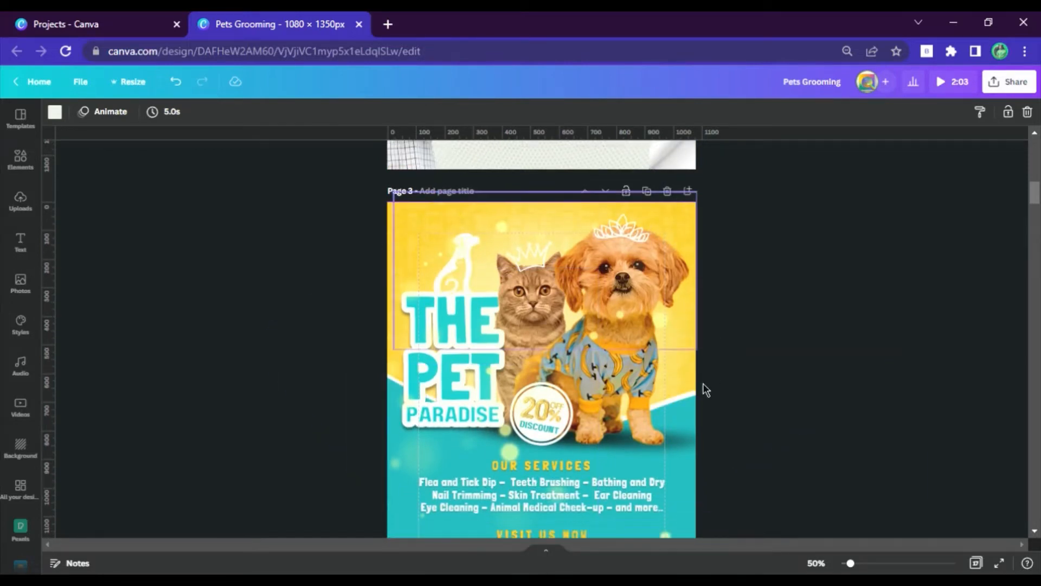
{"action": "scroll", "coordinate": [544, 291], "scroll_direction": "down", "scroll_amount": 1}
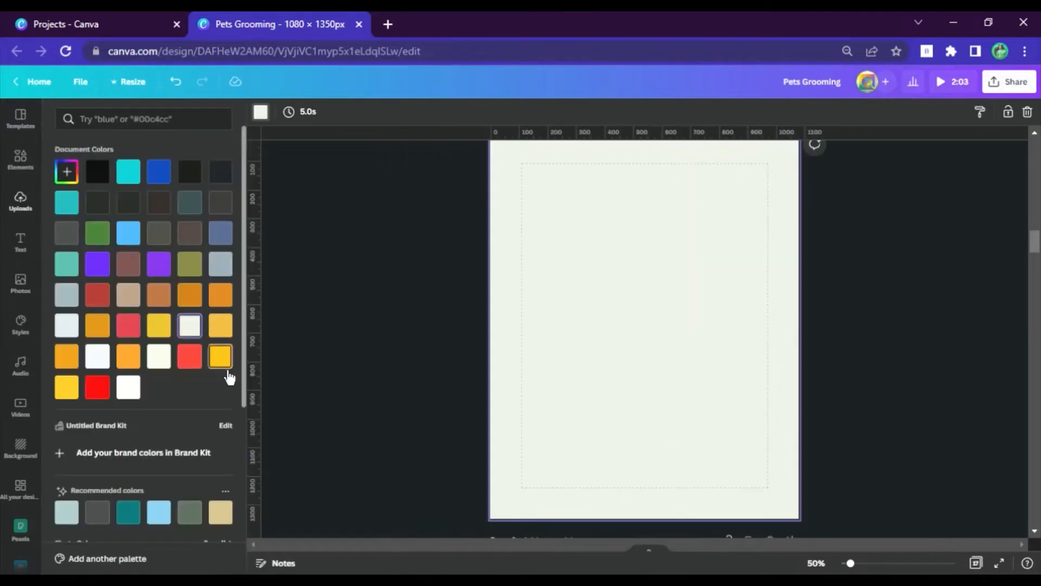
{"action": "left_click", "coordinate": [221, 359]}
Copy the Pet Product Pattern from the assets page onto page 5 and place it in the page's upper-left corner.
{"action": "scroll", "coordinate": [718, 209], "scroll_direction": "up", "scroll_amount": 8}
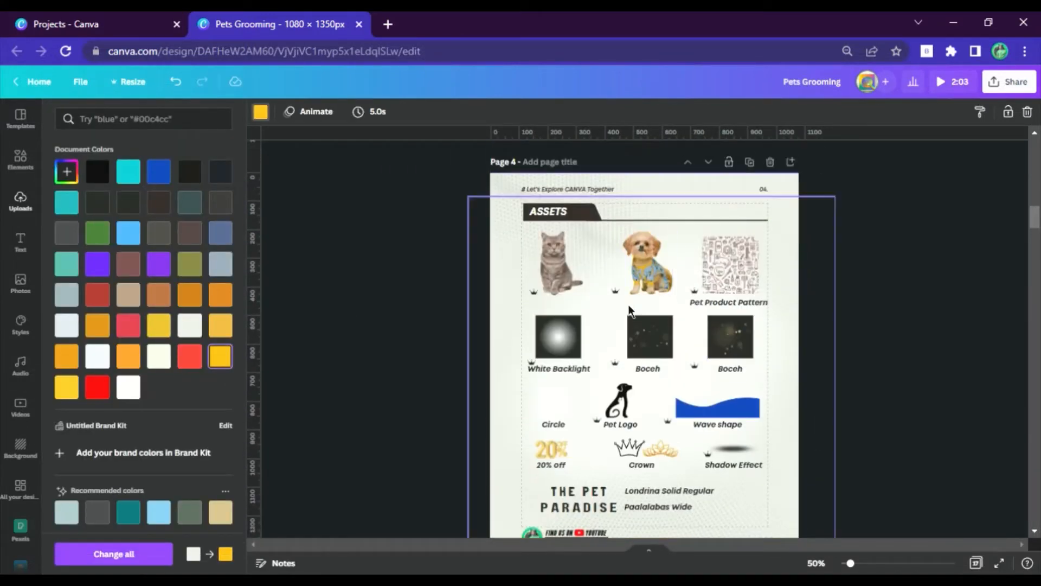
{"action": "left_click", "coordinate": [734, 261]}
{"action": "scroll", "coordinate": [535, 253], "scroll_direction": "down", "scroll_amount": 8}
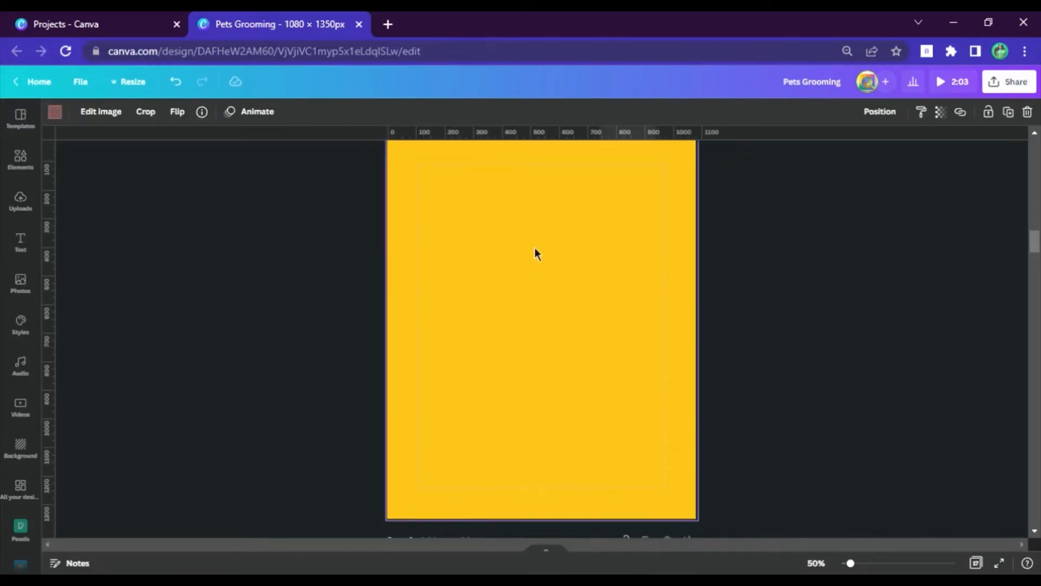
{"action": "left_click", "coordinate": [533, 251]}
{"action": "key", "text": "ctrl+v"}
{"action": "left_click_drag", "start_coordinate": [635, 242], "coordinate": [420, 212]}
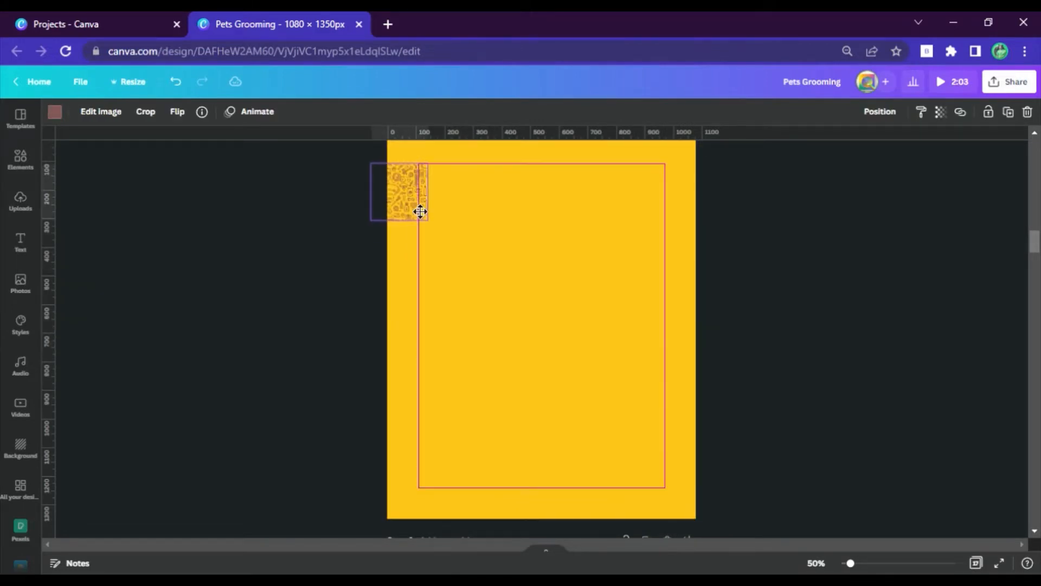
{"action": "scroll", "coordinate": [421, 212], "scroll_direction": "up", "scroll_amount": 3}
{"action": "left_click_drag", "start_coordinate": [416, 337], "coordinate": [432, 316]}
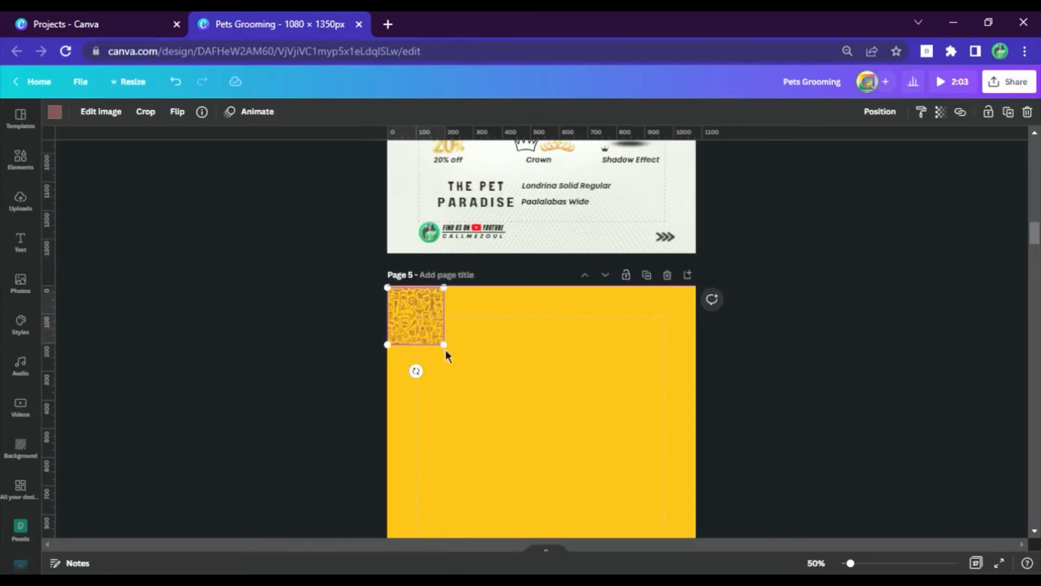
Enlarge the pattern to half the page width, duplicate it and place the copy beside it to span the page.
{"action": "left_click_drag", "start_coordinate": [453, 357], "coordinate": [561, 444]}
{"action": "key", "text": "ctrl+d"}
{"action": "left_click_drag", "start_coordinate": [460, 356], "coordinate": [622, 357]}
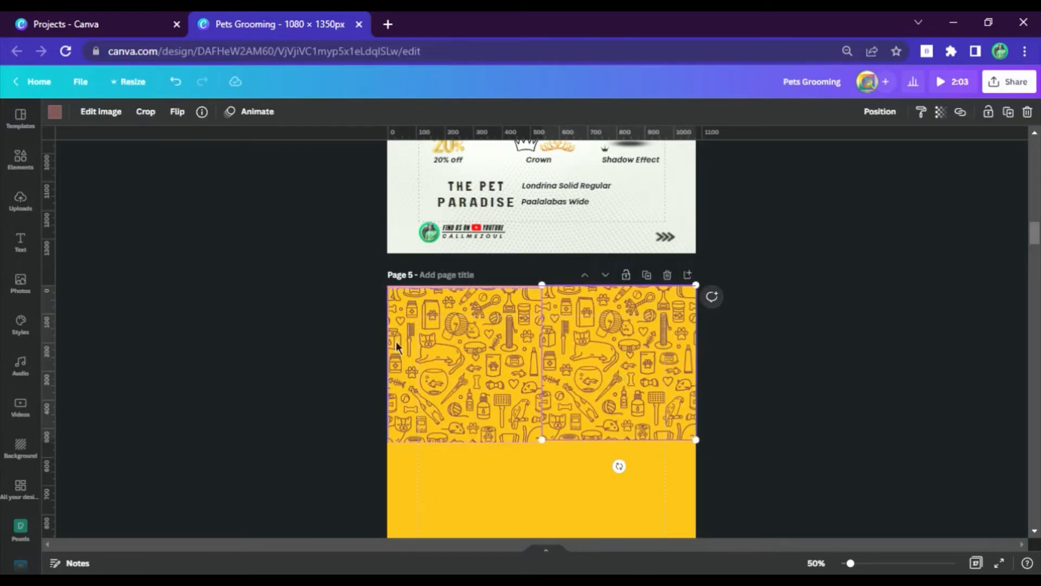
Line up both pattern tiles with each other along the top edge of page 5.
{"action": "left_click", "coordinate": [504, 353]}
{"action": "key", "text": "Up"}
{"action": "key", "text": "Up"}
{"action": "key", "text": "Up"}
{"action": "key", "text": "Up"}
{"action": "key", "text": "Up"}
{"action": "key", "text": "Up"}
{"action": "key", "text": "Up"}
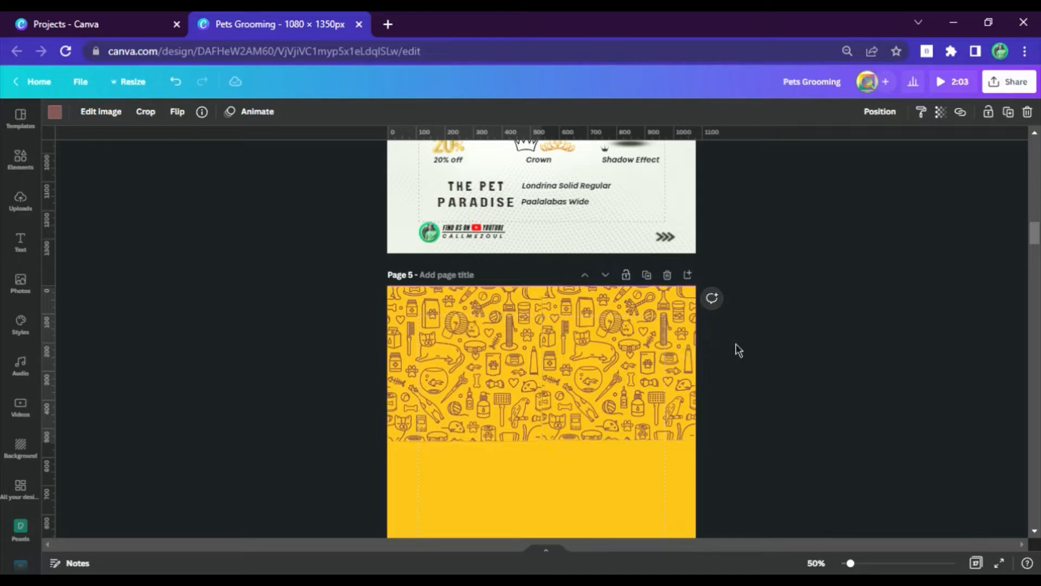
{"action": "left_click", "coordinate": [793, 372]}
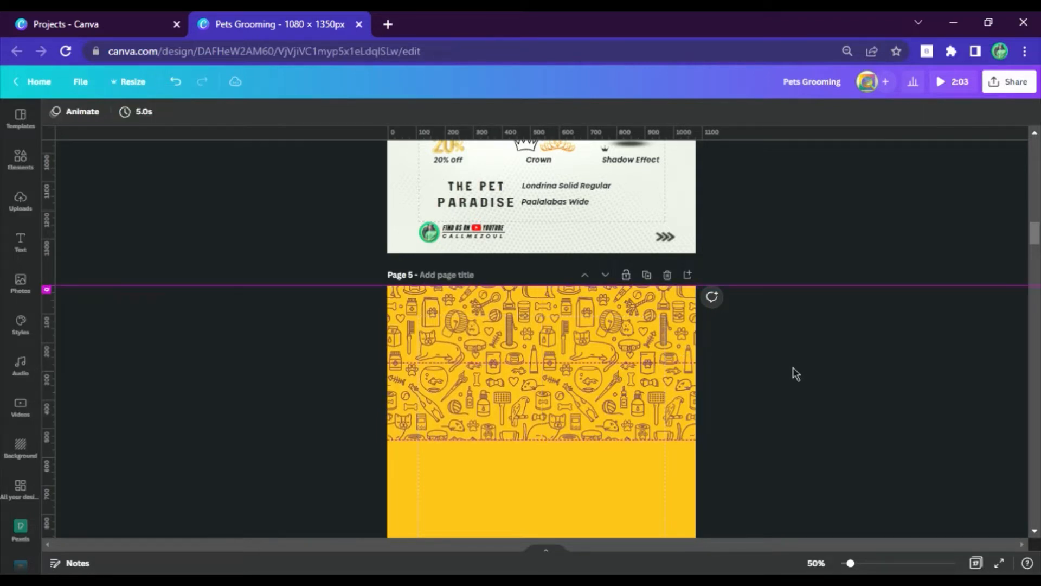
{"action": "left_click_drag", "start_coordinate": [758, 365], "coordinate": [390, 391]}
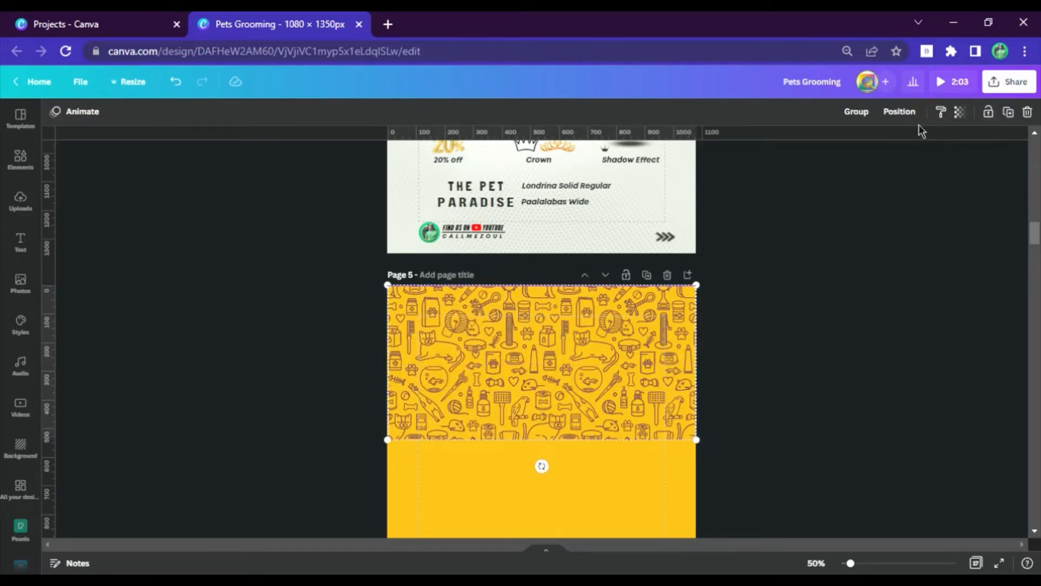
{"action": "left_click", "coordinate": [914, 193]}
Recolor both pattern tiles white.
{"action": "left_click", "coordinate": [503, 382]}
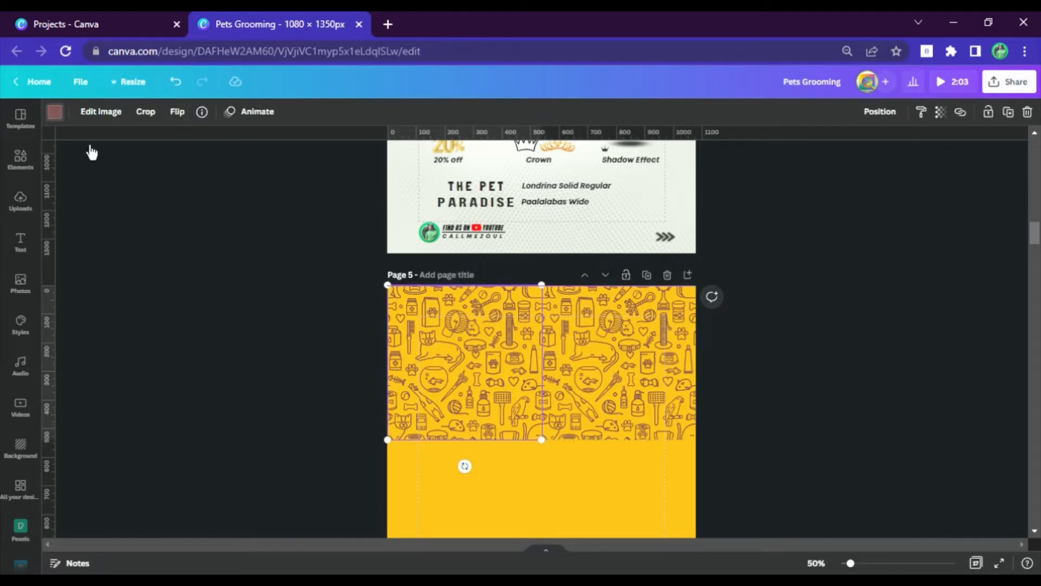
{"action": "left_click", "coordinate": [55, 112]}
{"action": "left_click", "coordinate": [128, 387]}
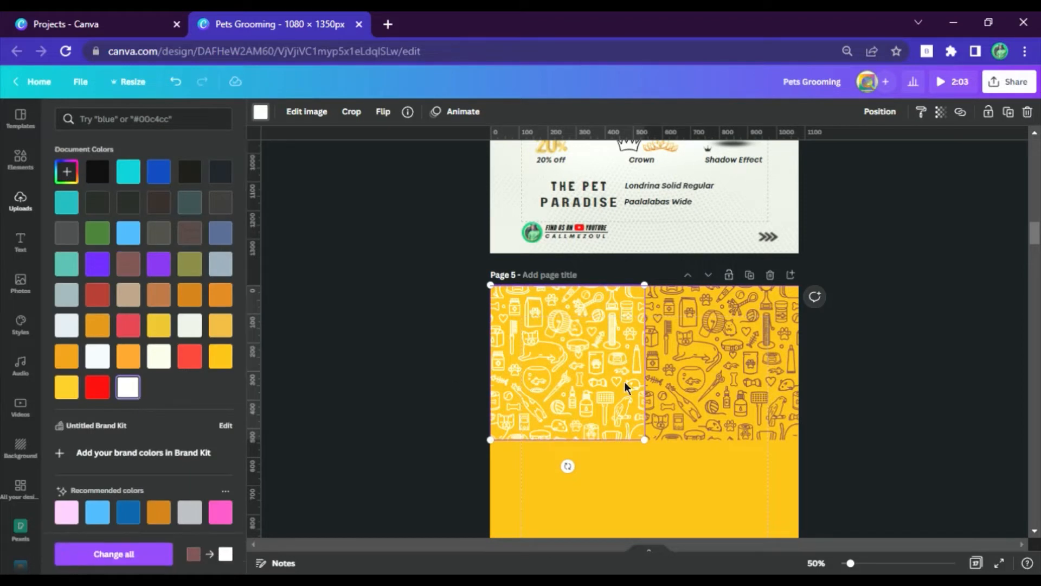
{"action": "left_click", "coordinate": [684, 370]}
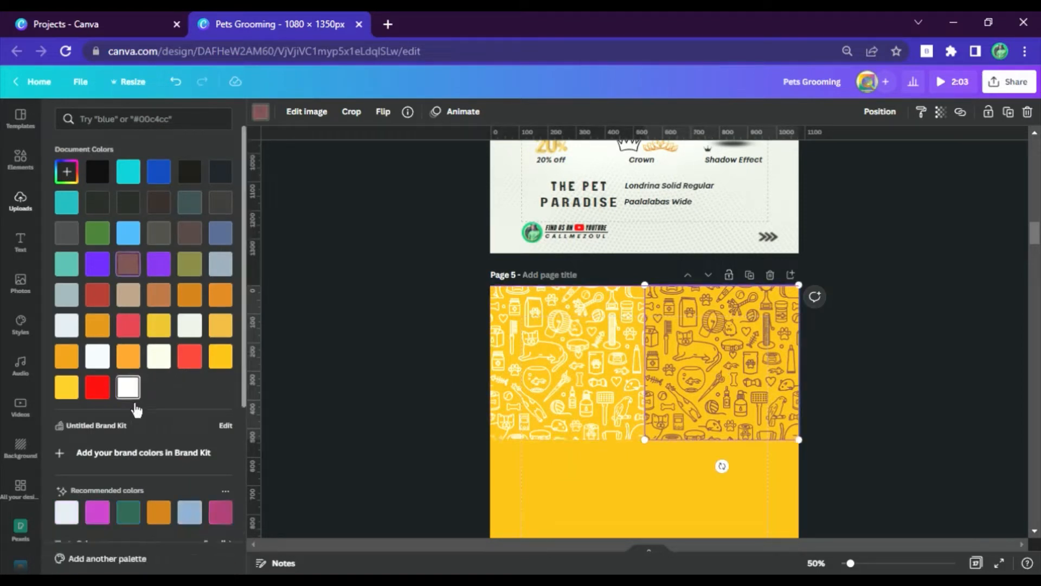
{"action": "left_click", "coordinate": [131, 394]}
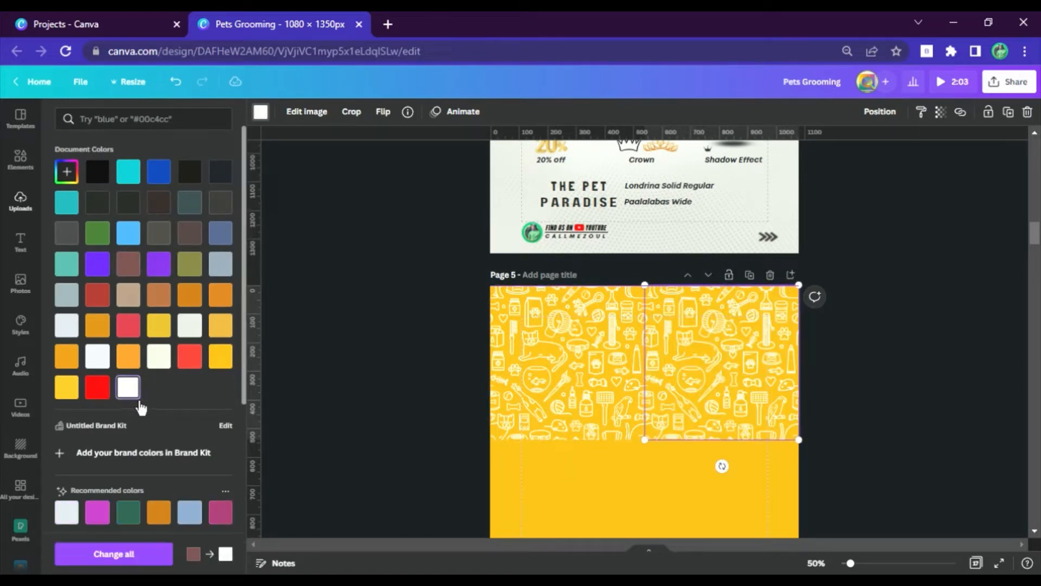
Set the transparency of both pattern tiles together to 20.
{"action": "left_click", "coordinate": [549, 333], "text": "shift"}
{"action": "left_click", "coordinate": [959, 113]}
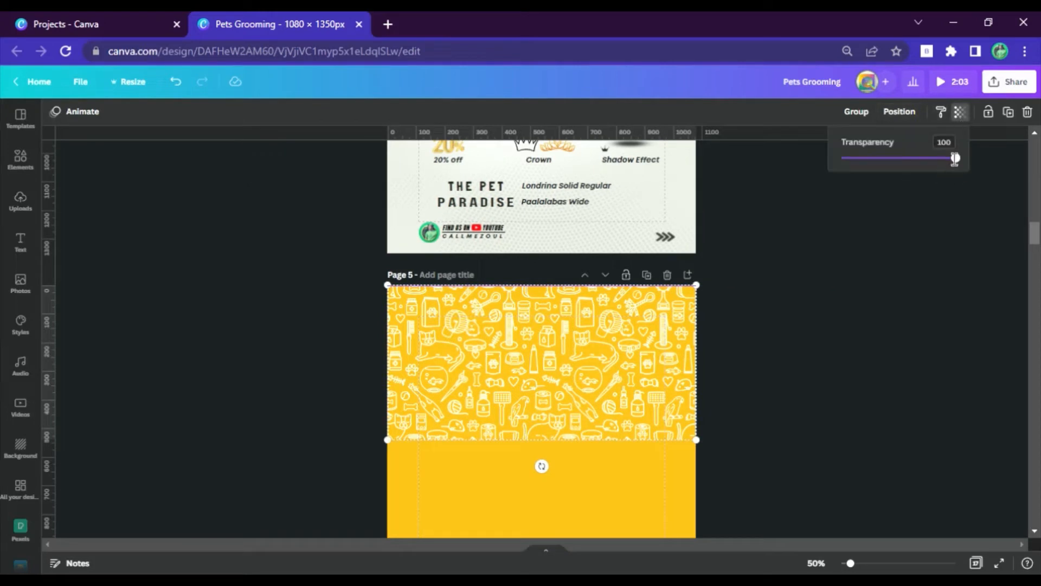
{"action": "key", "text": "Return"}
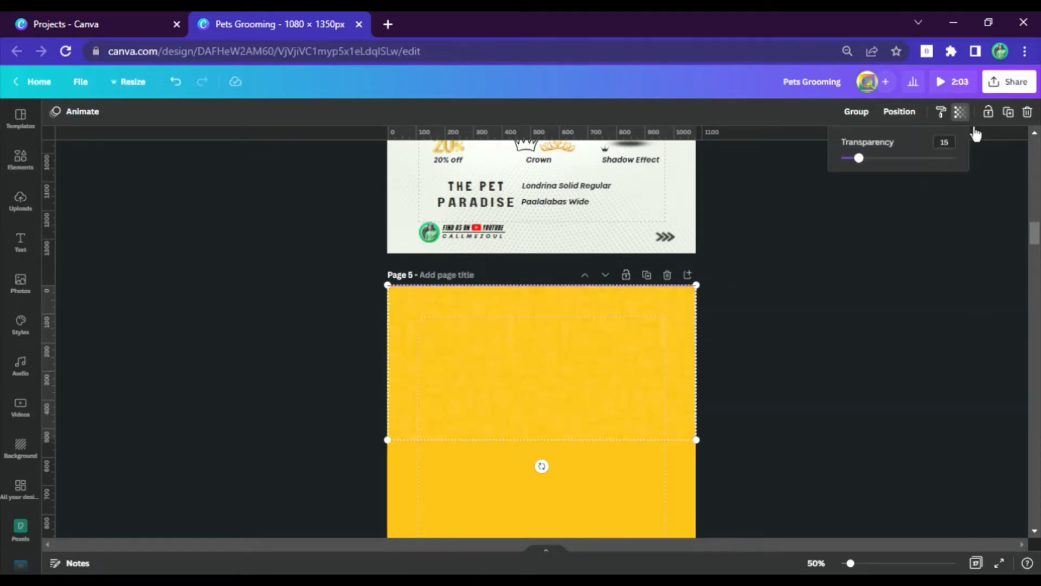
{"action": "type", "text": "20"}
{"action": "key", "text": "Return"}
{"action": "left_click", "coordinate": [863, 304]}
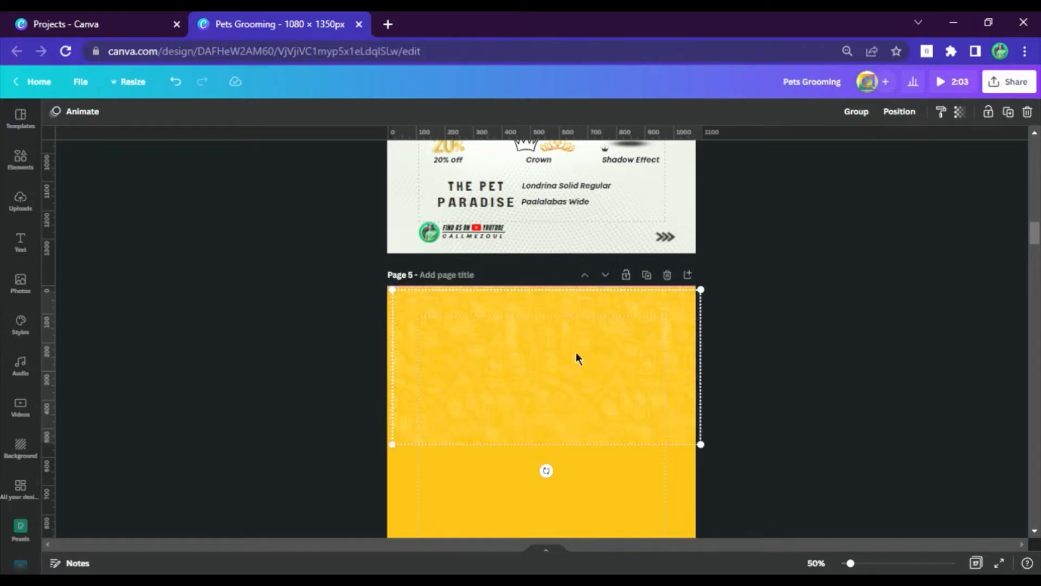
Duplicate the pair of pattern tiles and place the copy directly below the first row.
{"action": "left_click_drag", "start_coordinate": [577, 356], "coordinate": [582, 515]}
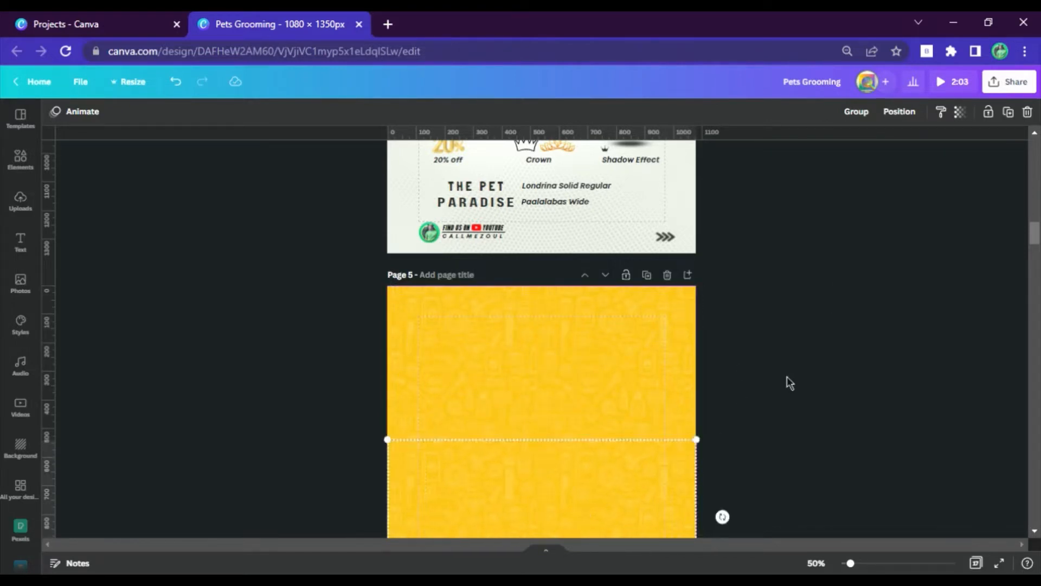
{"action": "left_click", "coordinate": [770, 320]}
{"action": "scroll", "coordinate": [717, 335], "scroll_direction": "down", "scroll_amount": 3}
{"action": "left_click", "coordinate": [569, 382]}
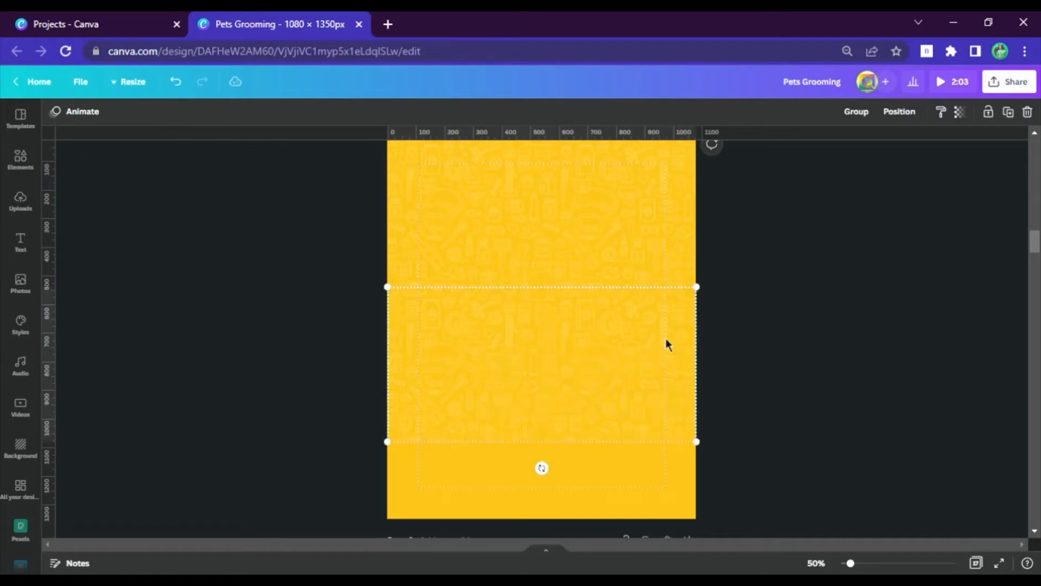
Copy the White Backlight asset from the assets page and paste it onto page 5.
{"action": "scroll", "coordinate": [528, 406], "scroll_direction": "up", "scroll_amount": 6}
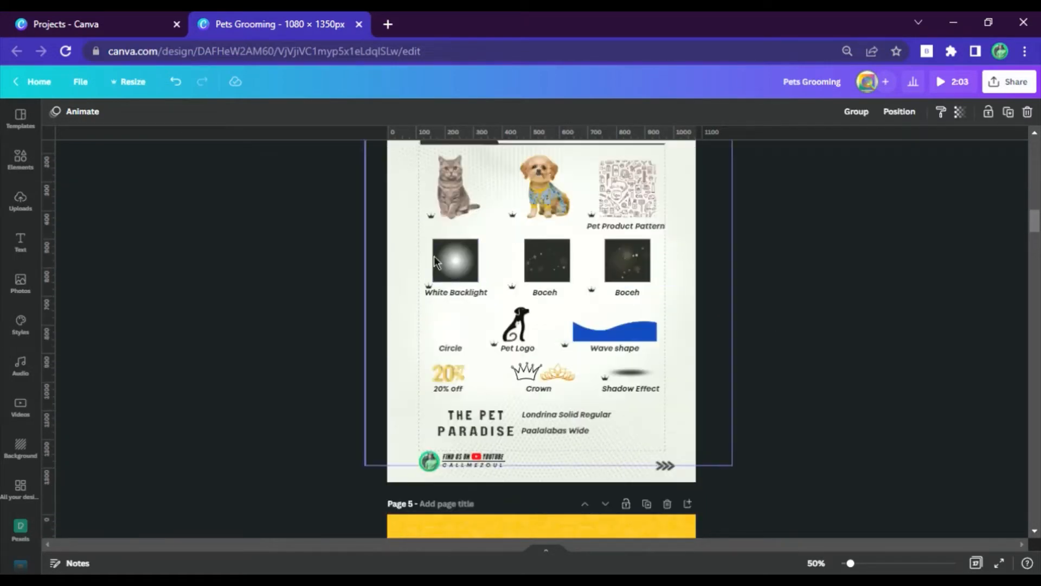
{"action": "left_click", "coordinate": [451, 260]}
{"action": "key", "text": "ctrl+c"}
{"action": "scroll", "coordinate": [460, 267], "scroll_direction": "down", "scroll_amount": 7}
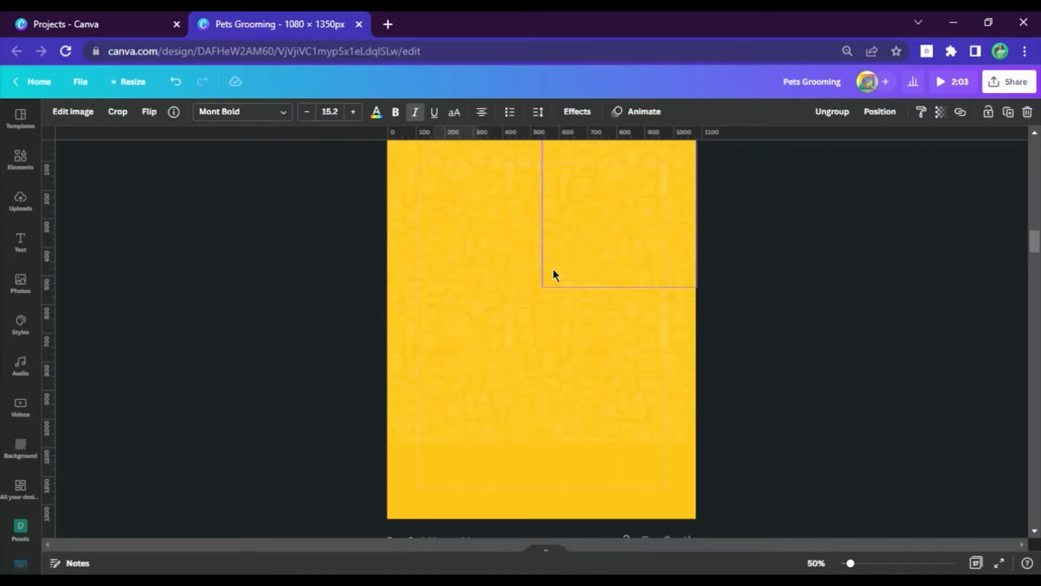
{"action": "left_click", "coordinate": [552, 262]}
{"action": "key", "text": "ctrl+v"}
Ungroup the pasted backlight, move the white glow off its dark square and delete the square.
{"action": "left_click", "coordinate": [830, 115]}
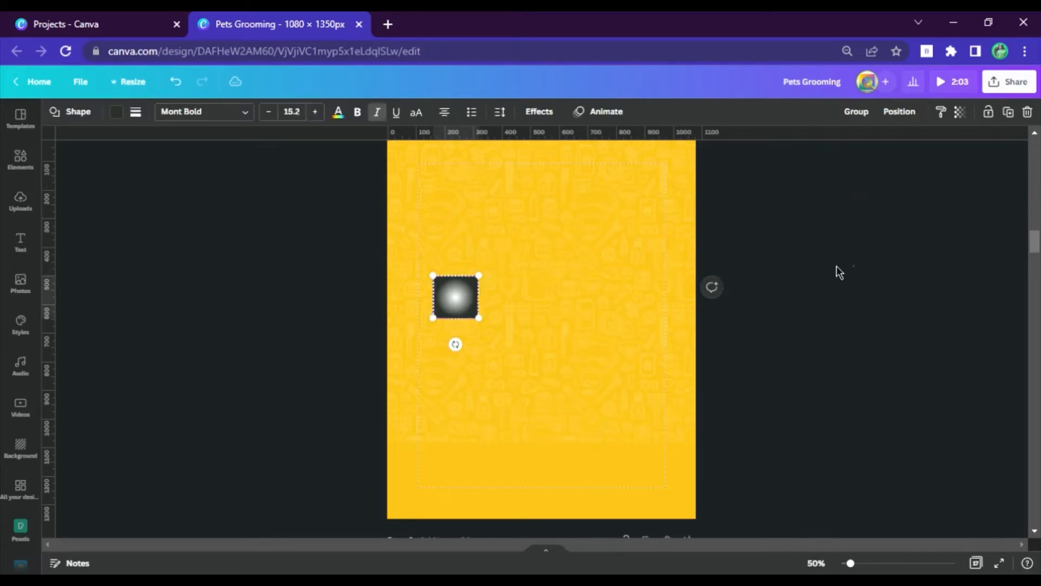
{"action": "left_click", "coordinate": [837, 268]}
{"action": "left_click_drag", "start_coordinate": [457, 306], "coordinate": [573, 276]}
{"action": "left_click", "coordinate": [459, 311]}
{"action": "key", "text": "Delete"}
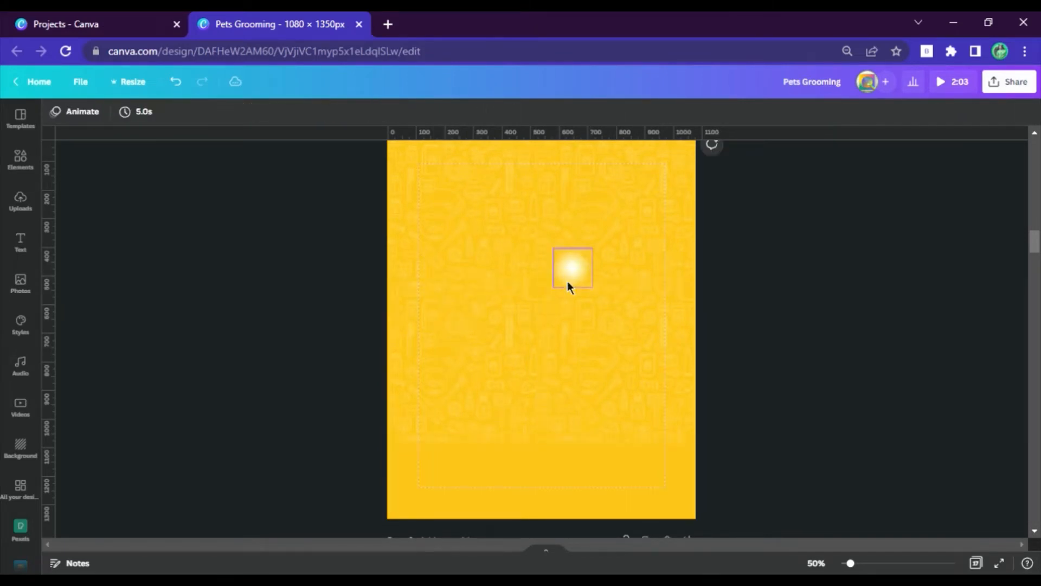
Enlarge the white glow to about the page's full width and position it over the upper part of page 5.
{"action": "left_click", "coordinate": [568, 281]}
{"action": "left_click_drag", "start_coordinate": [299, 401], "coordinate": [323, 422]}
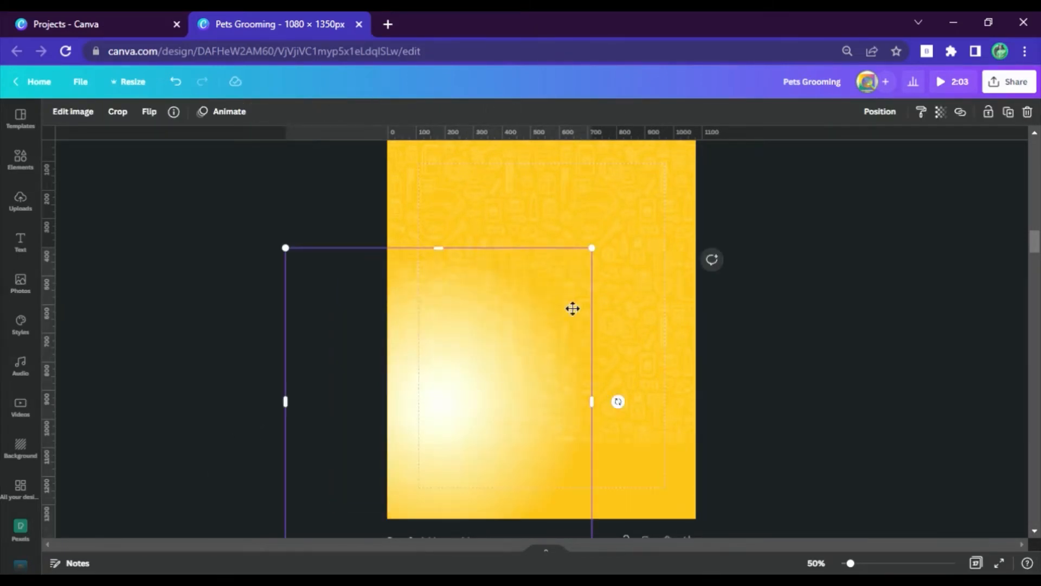
{"action": "left_click_drag", "start_coordinate": [573, 308], "coordinate": [577, 221]}
{"action": "scroll", "coordinate": [716, 275], "scroll_direction": "up", "scroll_amount": 2}
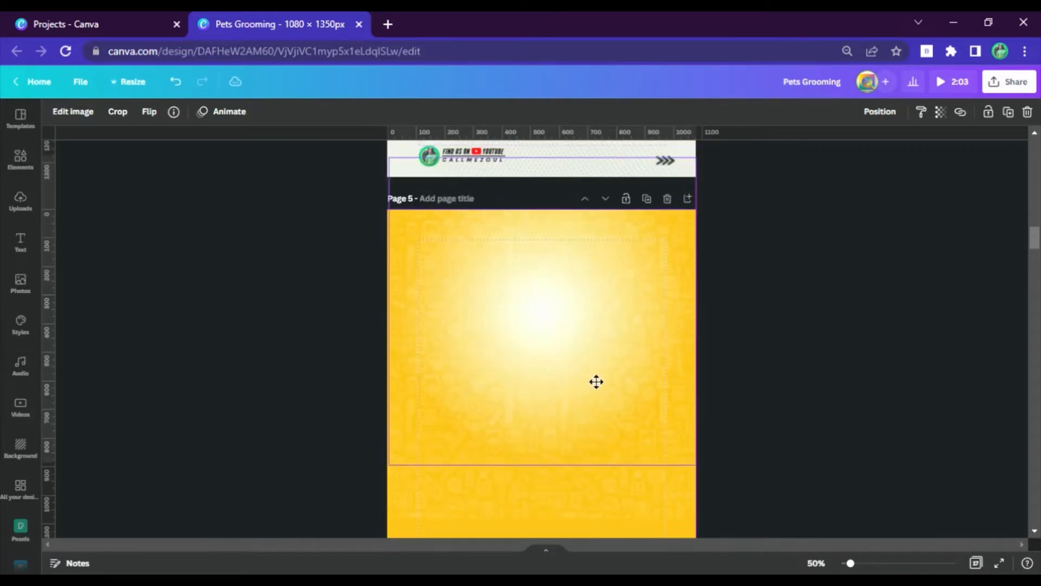
{"action": "left_click_drag", "start_coordinate": [596, 382], "coordinate": [592, 386]}
{"action": "left_click", "coordinate": [823, 277]}
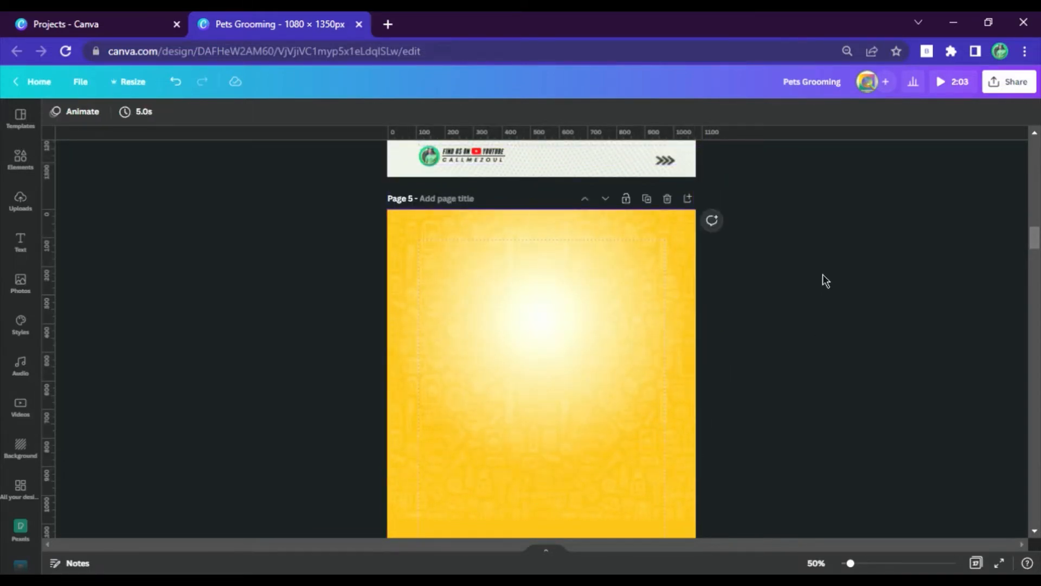
Copy the Wave shape asset onto page 5, enlarge it to about 1,723 × 439 and move it to span the page width.
{"action": "scroll", "coordinate": [822, 275], "scroll_direction": "up", "scroll_amount": 5}
{"action": "left_click", "coordinate": [643, 334]}
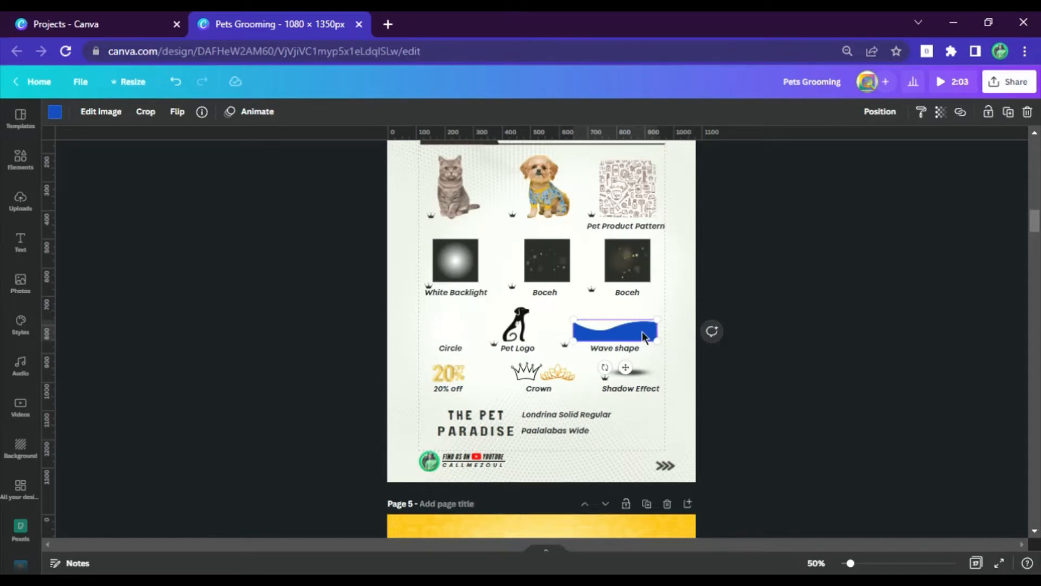
{"action": "scroll", "coordinate": [642, 330], "scroll_direction": "down", "scroll_amount": 5}
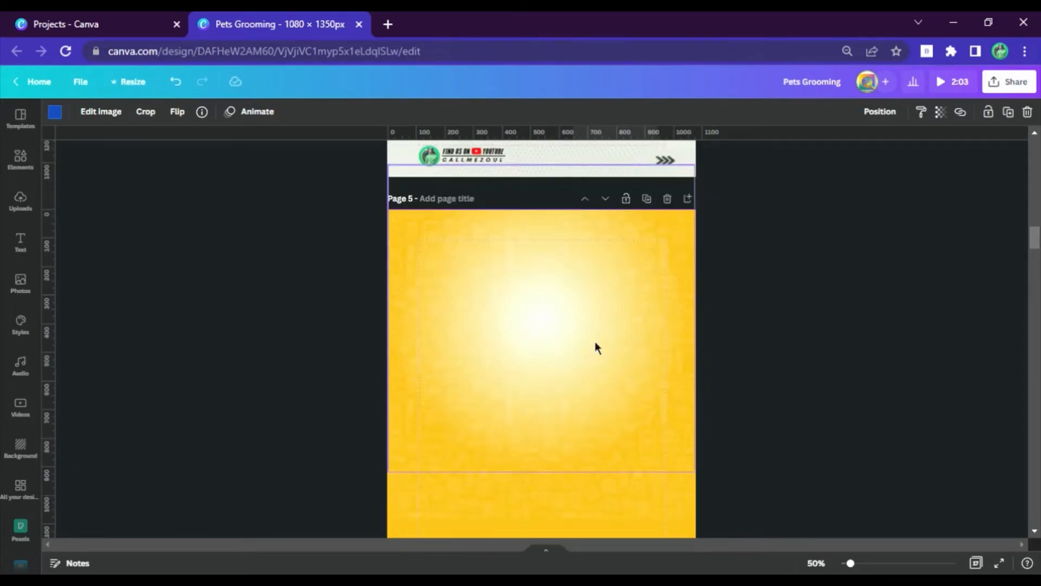
{"action": "key", "text": "ctrl+v"}
{"action": "left_click_drag", "start_coordinate": [574, 433], "coordinate": [163, 328]}
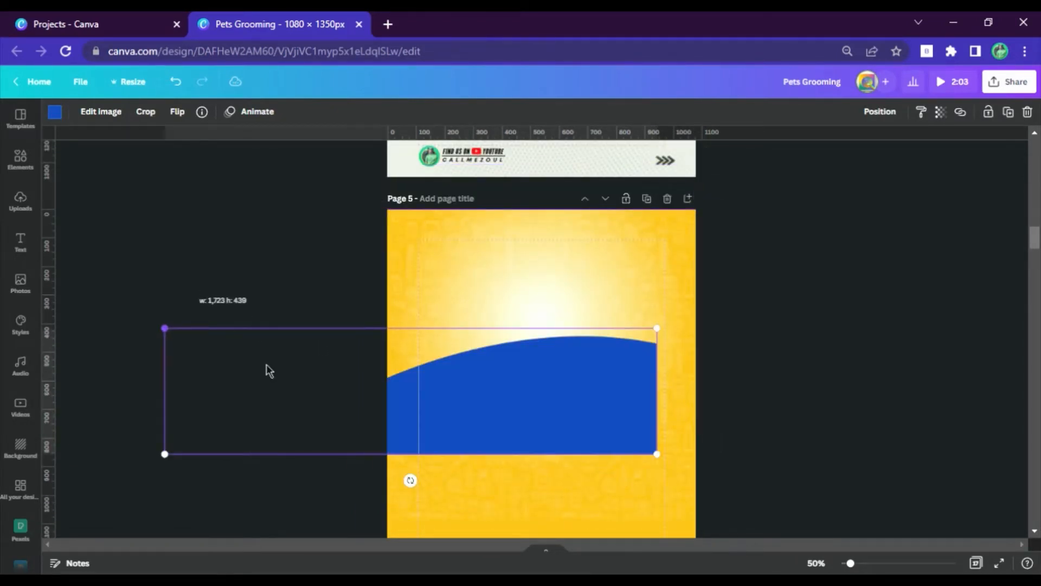
{"action": "left_click_drag", "start_coordinate": [338, 443], "coordinate": [556, 488]}
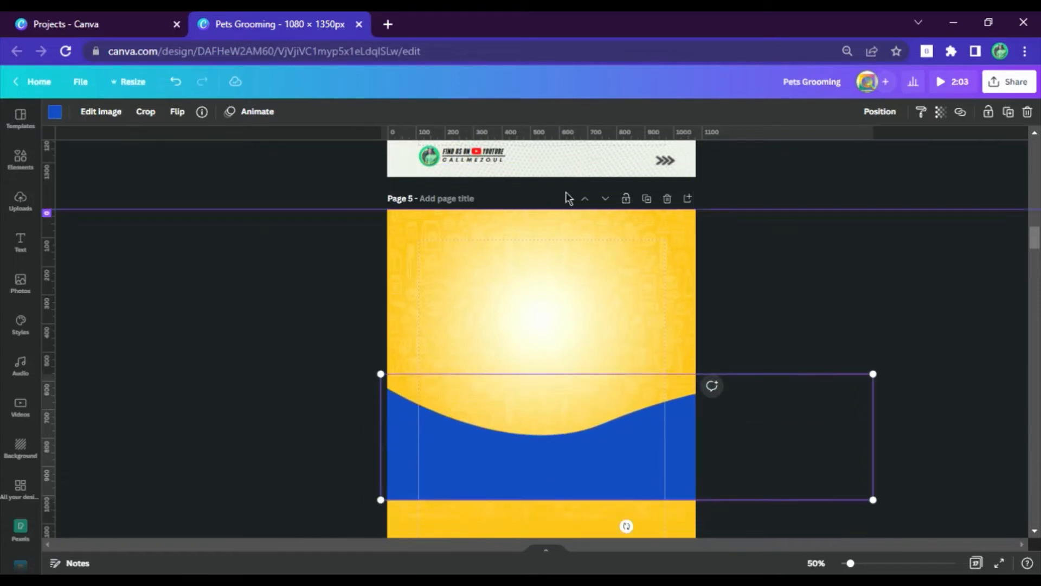
Add a horizontal ruler guide across the middle of page 5.
{"action": "left_click_drag", "start_coordinate": [588, 136], "coordinate": [565, 412]}
{"action": "left_click", "coordinate": [791, 325]}
Move the blue wave lower, duplicate it above the original and recolour the upper copy white.
{"action": "scroll", "coordinate": [792, 277], "scroll_direction": "down", "scroll_amount": 3}
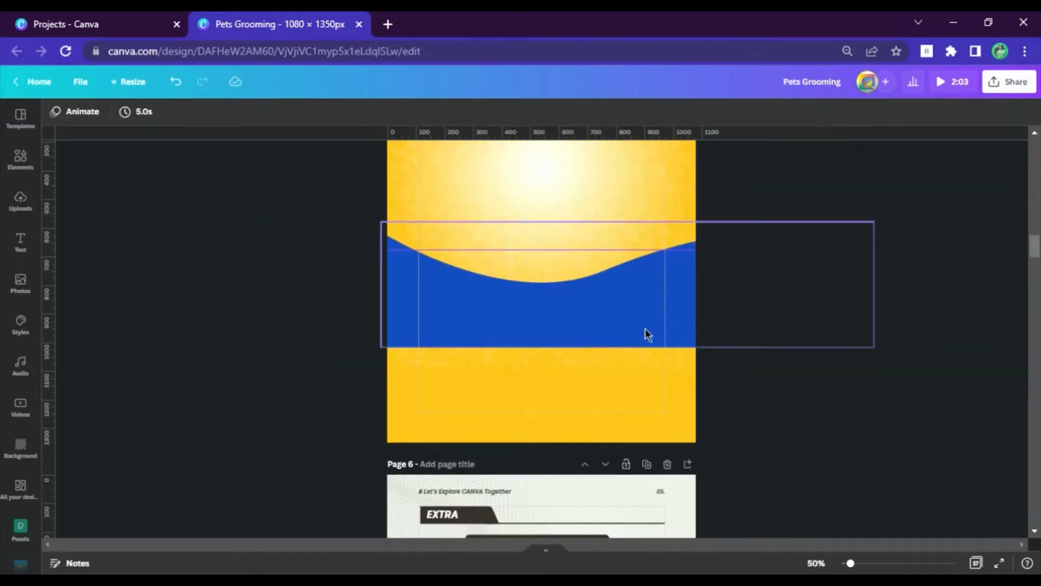
{"action": "left_click_drag", "start_coordinate": [646, 329], "coordinate": [644, 405]}
{"action": "key", "text": "ctrl+d"}
{"action": "left_click", "coordinate": [674, 243]}
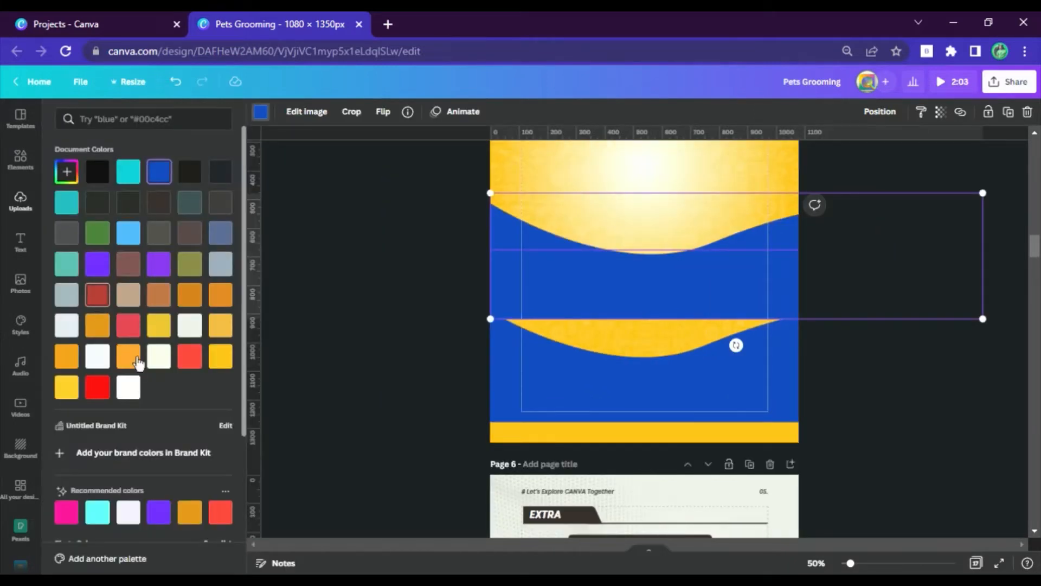
{"action": "left_click", "coordinate": [128, 387]}
Recolour the lower wave teal and move it up over the white wave, leaving a thin white edge along the curve.
{"action": "left_click", "coordinate": [732, 379]}
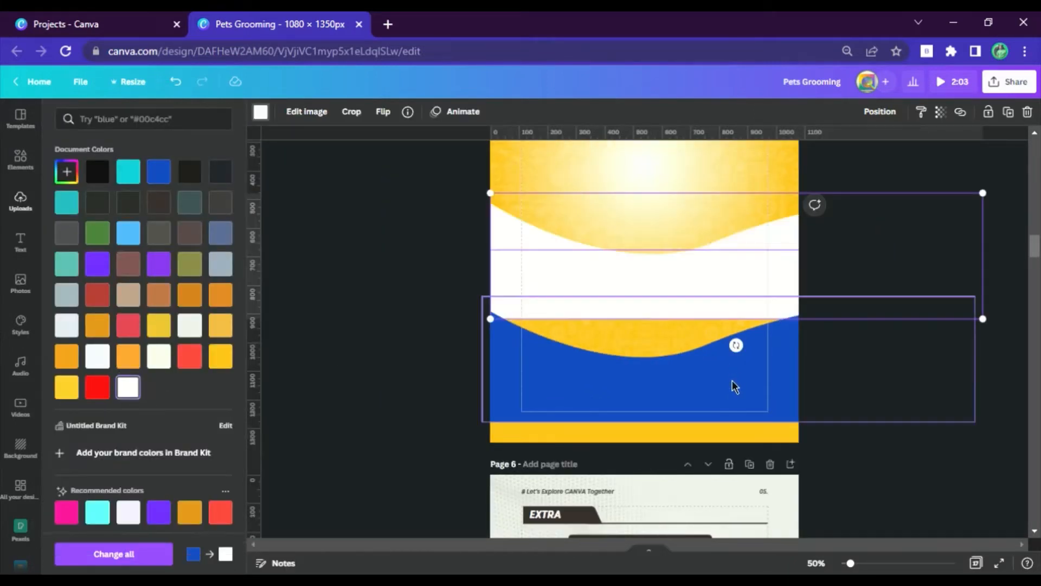
{"action": "left_click", "coordinate": [128, 234]}
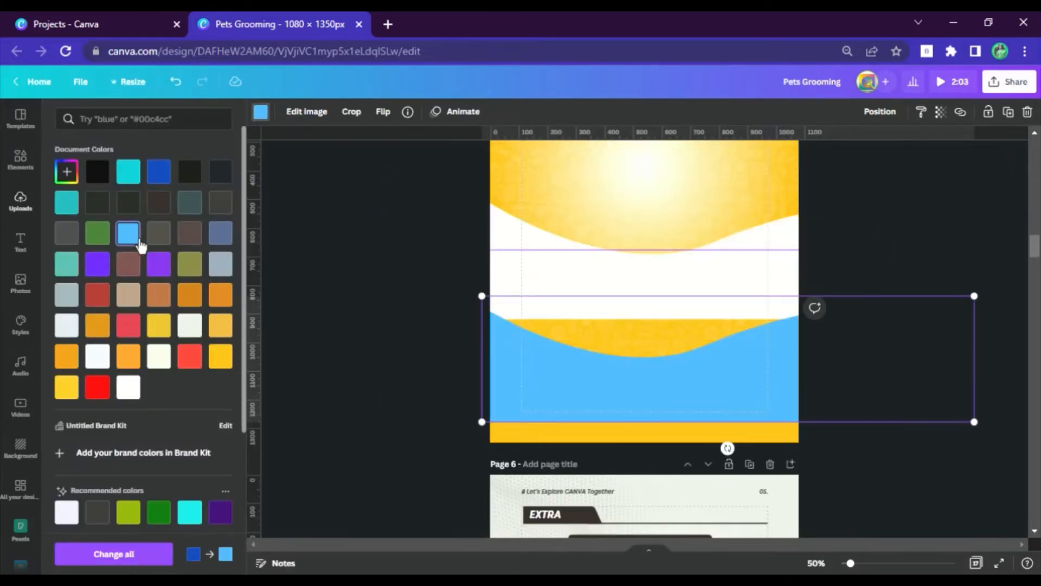
{"action": "left_click", "coordinate": [75, 271]}
{"action": "left_click_drag", "start_coordinate": [692, 407], "coordinate": [696, 313]}
{"action": "left_click", "coordinate": [252, 336]}
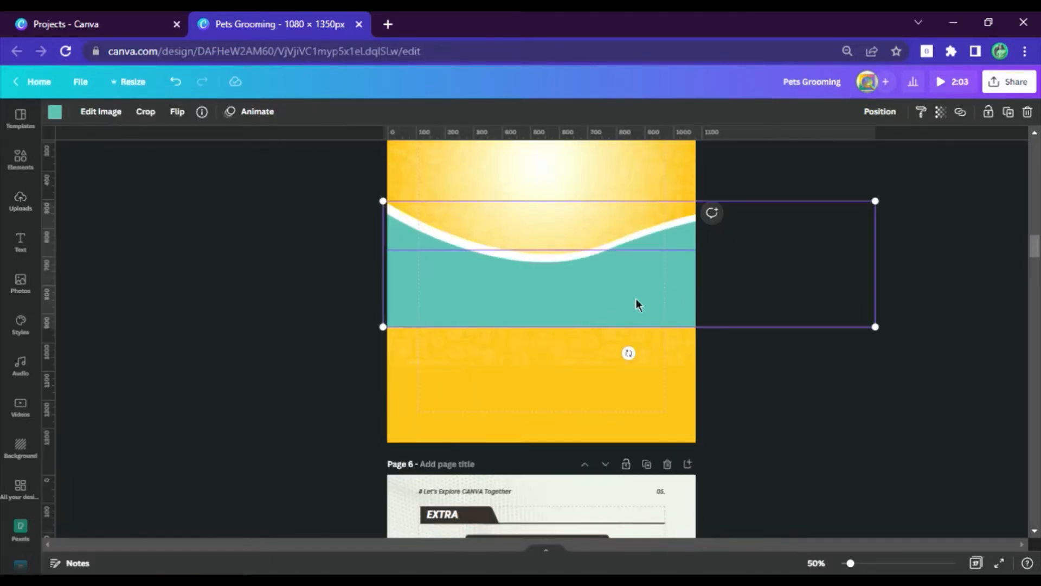
{"action": "key", "text": "Escape"}
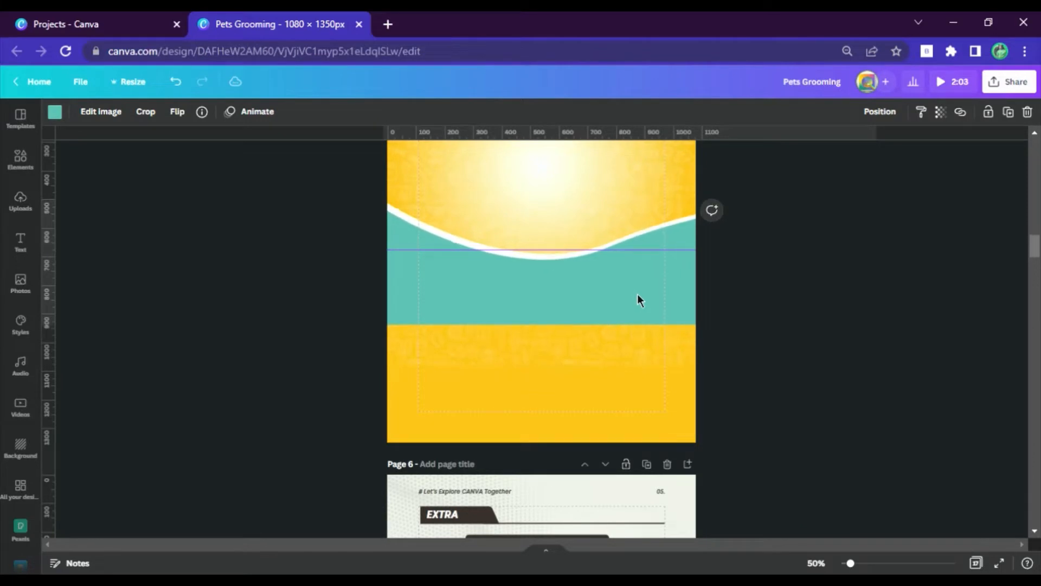
{"action": "left_click", "coordinate": [798, 159]}
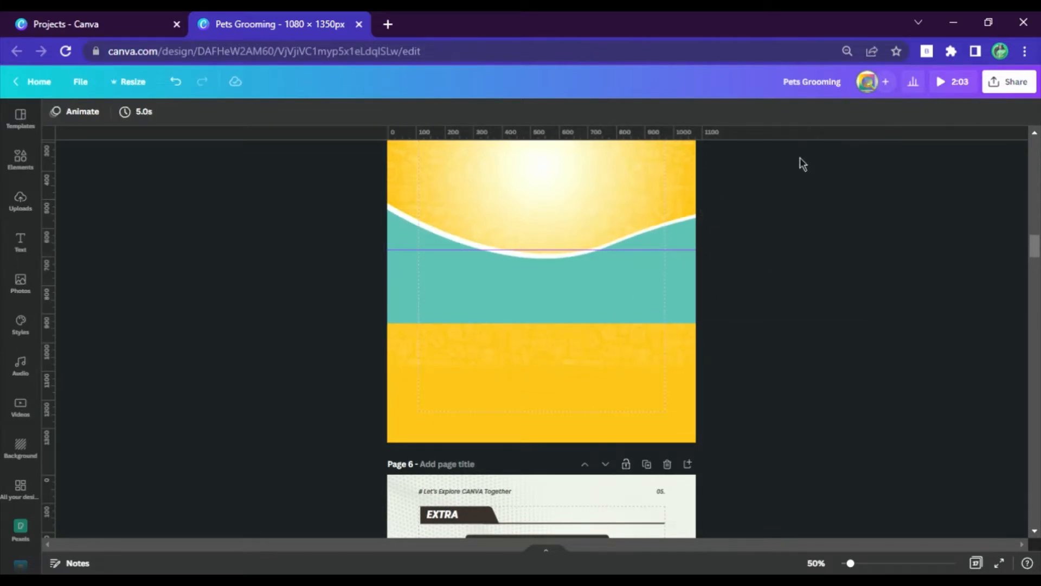
Move the teal wave down out of the way and nudge the white wave up until its curve sits above the middle guide.
{"action": "scroll", "coordinate": [776, 223], "scroll_direction": "up", "scroll_amount": 2}
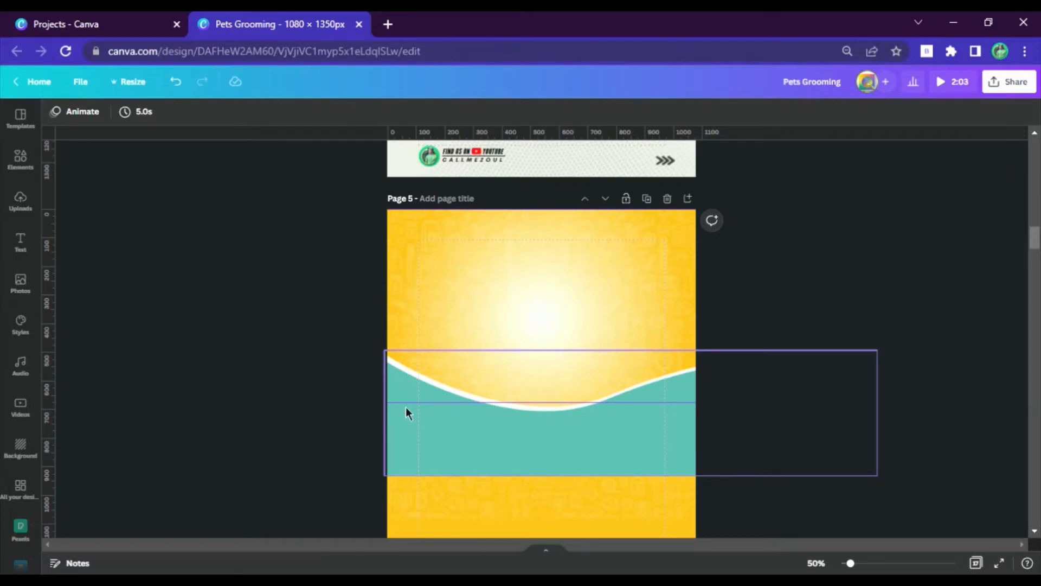
{"action": "left_click_drag", "start_coordinate": [412, 434], "coordinate": [428, 526]}
{"action": "left_click", "coordinate": [396, 377]}
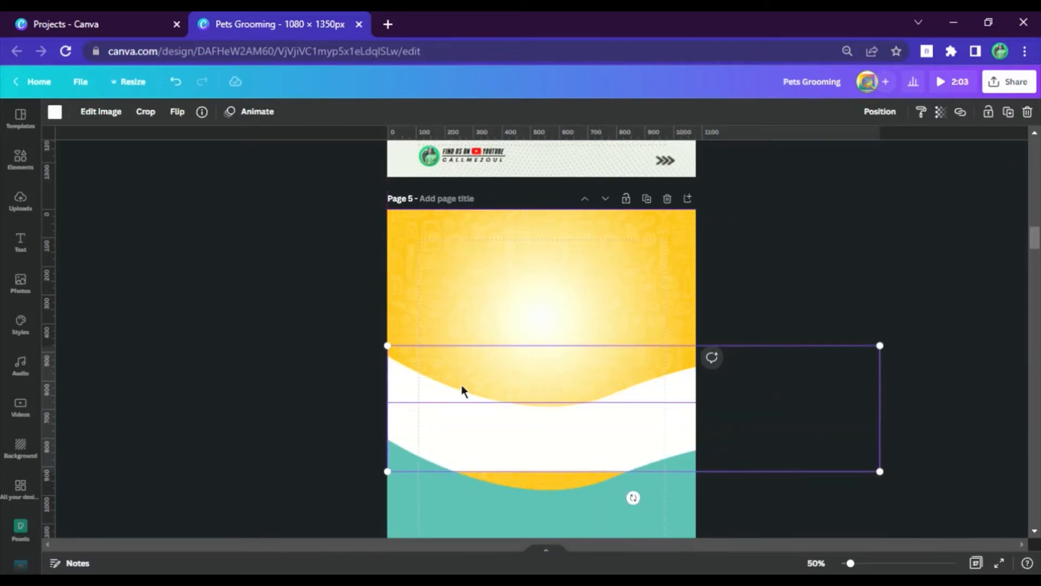
{"action": "key", "text": "Up"}
{"action": "key", "text": "Up"}
{"action": "key", "text": "Up"}
{"action": "key", "text": "Up"}
{"action": "key", "text": "Up"}
{"action": "key", "text": "Up"}
{"action": "key", "text": "Up"}
{"action": "key", "text": "Up"}
{"action": "key", "text": "Up"}
{"action": "key", "text": "Up"}
{"action": "key", "text": "Up"}
{"action": "key", "text": "Up"}
{"action": "key", "text": "Up"}
{"action": "key", "text": "Up"}
{"action": "key", "text": "Up"}
{"action": "key", "text": "Up"}
{"action": "key", "text": "Up"}
{"action": "key", "text": "Up"}
{"action": "key", "text": "Up"}
{"action": "key", "text": "Up"}
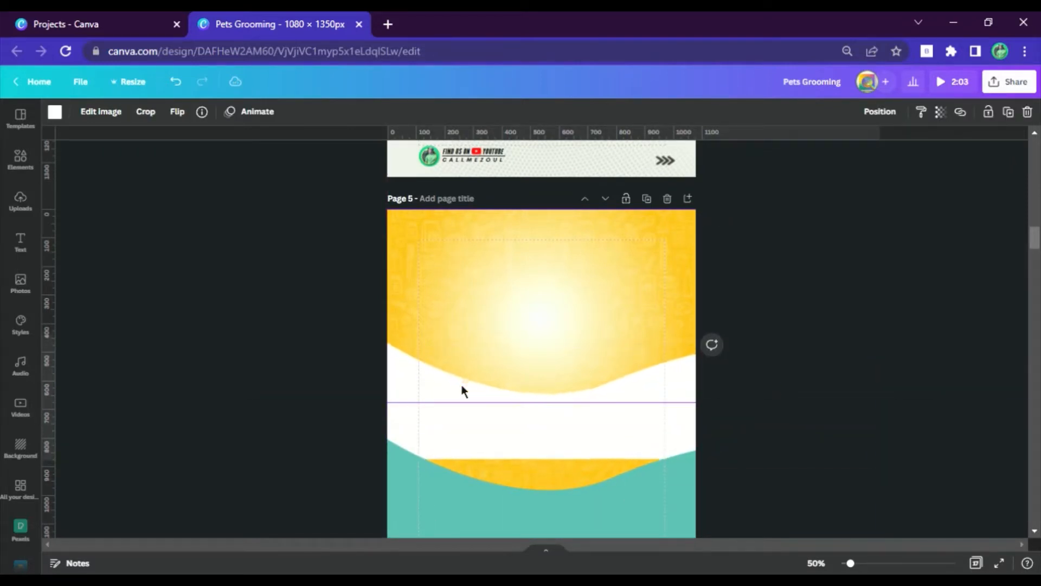
Move the teal wave back over the white wave and nudge it into place so the white edge is evenly thin.
{"action": "left_click_drag", "start_coordinate": [423, 512], "coordinate": [411, 413]}
{"action": "left_click", "coordinate": [761, 350]}
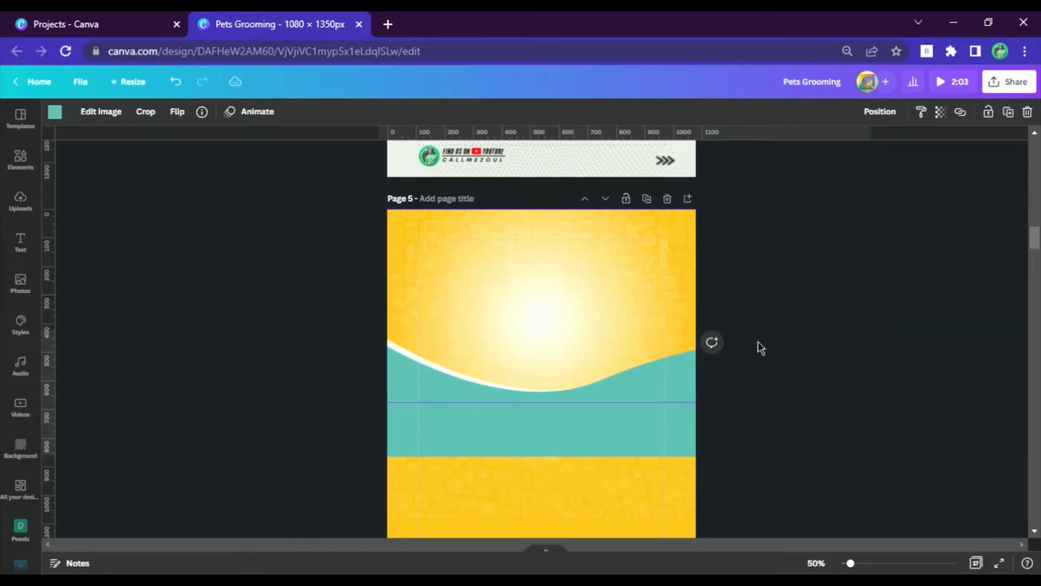
{"action": "key", "text": "Down"}
{"action": "key", "text": "Down"}
{"action": "key", "text": "Down"}
{"action": "key", "text": "Down"}
{"action": "key", "text": "Down"}
{"action": "key", "text": "Down"}
{"action": "key", "text": "Down"}
{"action": "key", "text": "Down"}
{"action": "key", "text": "Down"}
{"action": "key", "text": "Down"}
{"action": "key", "text": "Down"}
{"action": "key", "text": "Down"}
{"action": "key", "text": "Down"}
{"action": "key", "text": "Down"}
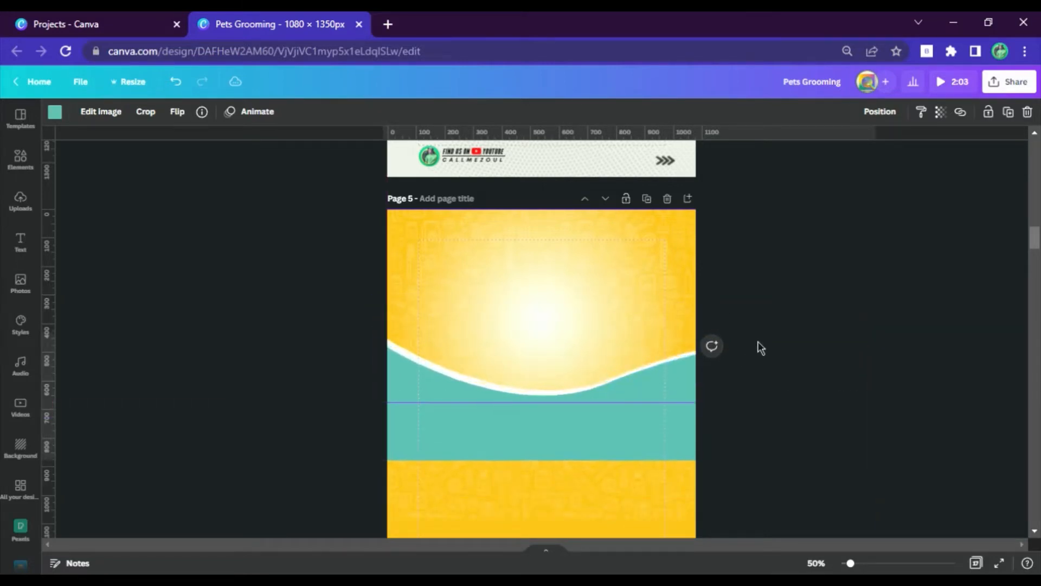
{"action": "key", "text": "Right"}
{"action": "key", "text": "Right"}
{"action": "key", "text": "Right"}
{"action": "key", "text": "Up"}
{"action": "key", "text": "Up"}
{"action": "key", "text": "Up"}
{"action": "key", "text": "Up"}
{"action": "key", "text": "Up"}
{"action": "left_click", "coordinate": [803, 308]}
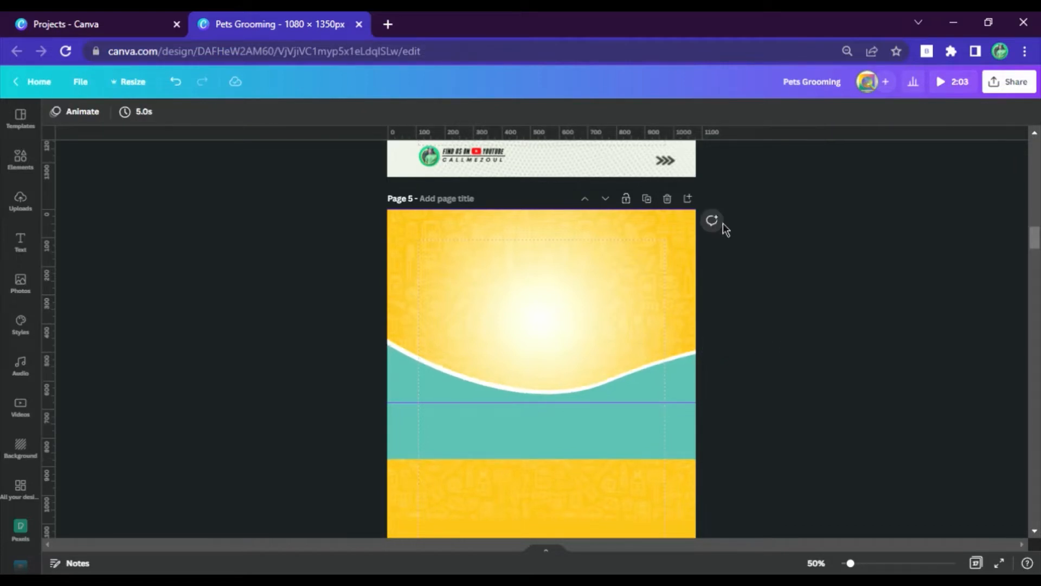
Add a square shape from the Lines & Shapes elements to page 5.
{"action": "left_click", "coordinate": [20, 159]}
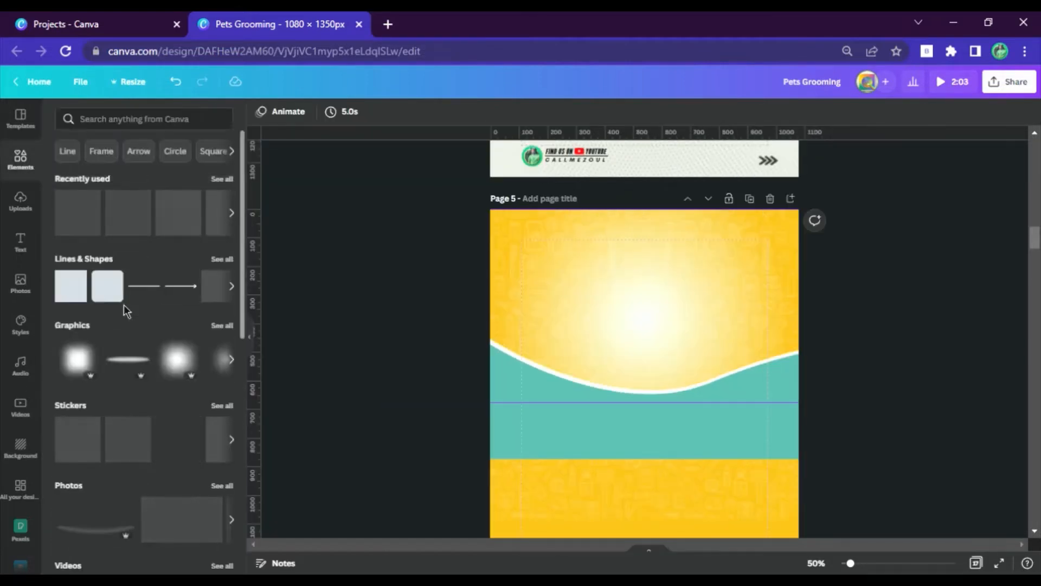
{"action": "left_click", "coordinate": [80, 302]}
{"action": "left_click", "coordinate": [328, 342]}
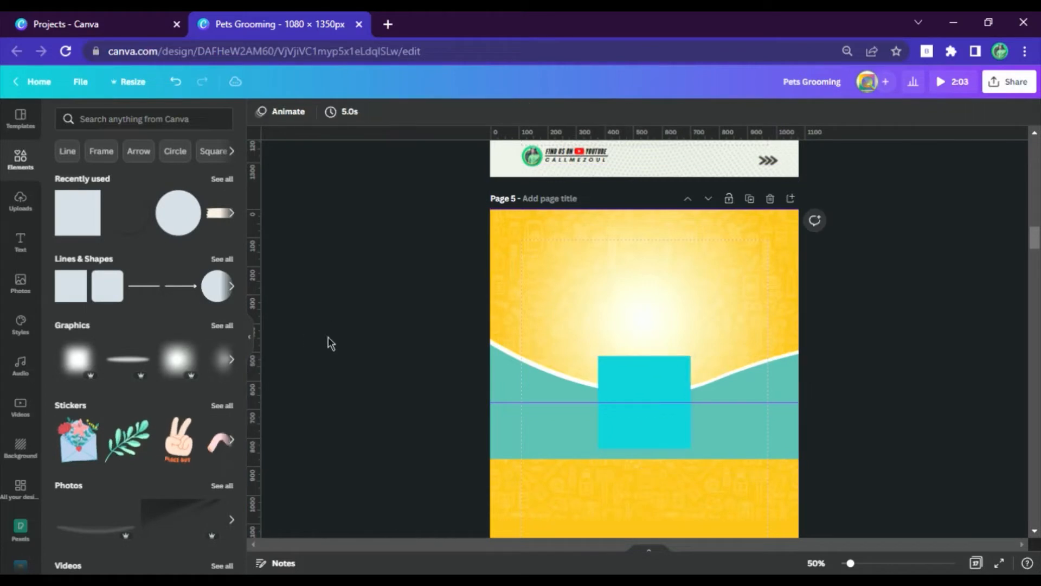
{"action": "left_click", "coordinate": [253, 341]}
Place the square over the teal wave's lower edge and stretch it past the page width, leaving a yellow strip at the page bottom.
{"action": "scroll", "coordinate": [478, 293], "scroll_direction": "down", "scroll_amount": 3}
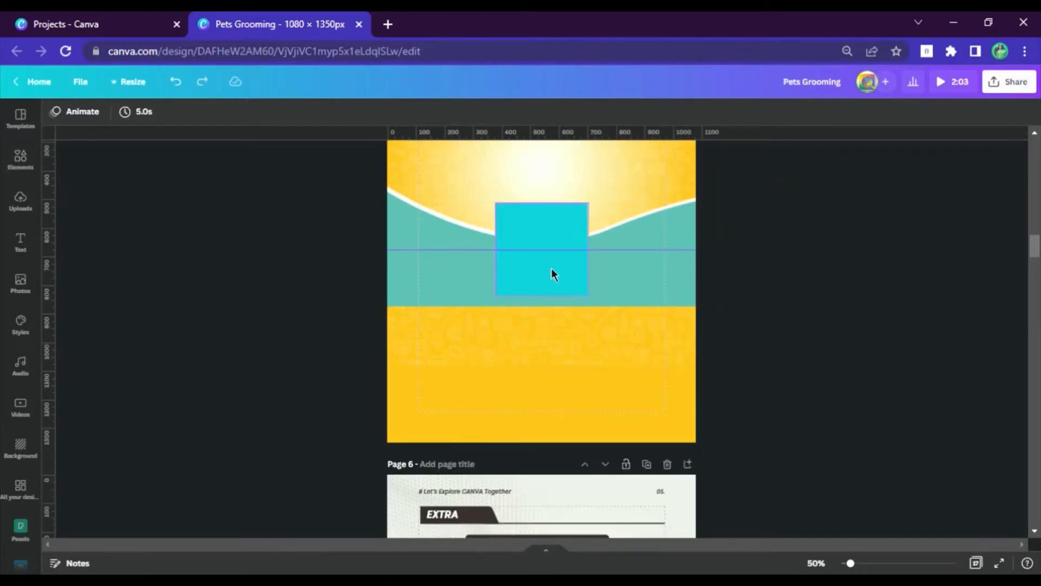
{"action": "left_click", "coordinate": [551, 278]}
{"action": "left_click_drag", "start_coordinate": [551, 284], "coordinate": [453, 377]}
{"action": "left_click_drag", "start_coordinate": [480, 343], "coordinate": [734, 343]}
{"action": "left_click_drag", "start_coordinate": [564, 397], "coordinate": [560, 427]}
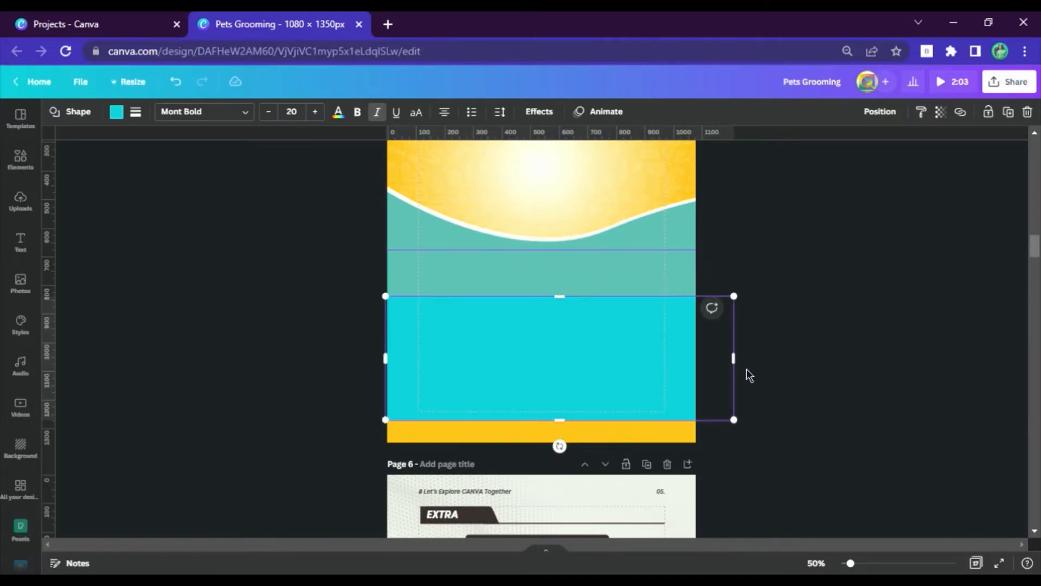
Recolour the rectangle below the wave with the wave's teal, sampled with the colour picker.
{"action": "left_click", "coordinate": [117, 113]}
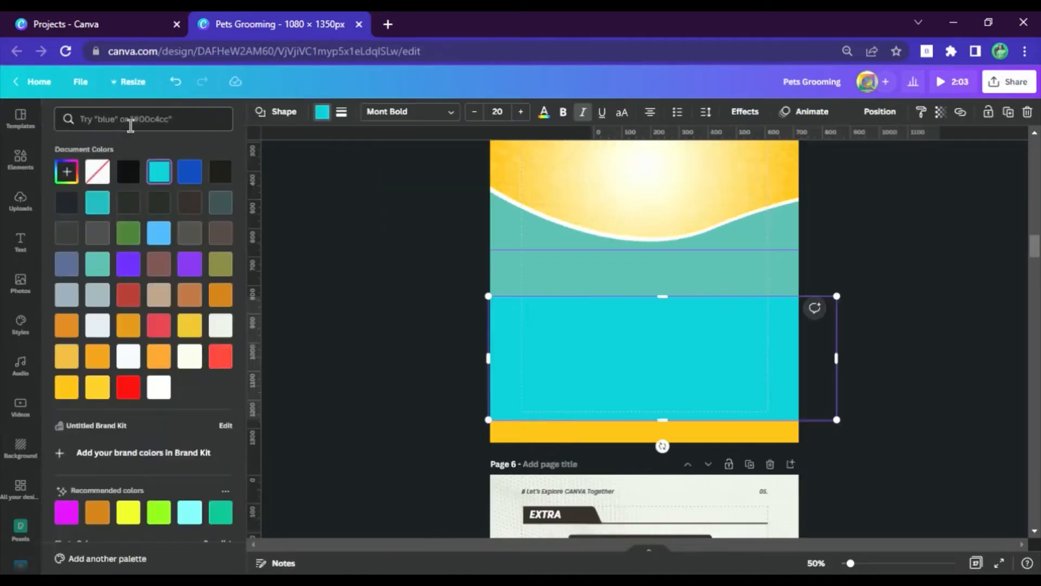
{"action": "left_click", "coordinate": [67, 171]}
{"action": "left_click", "coordinate": [457, 307]}
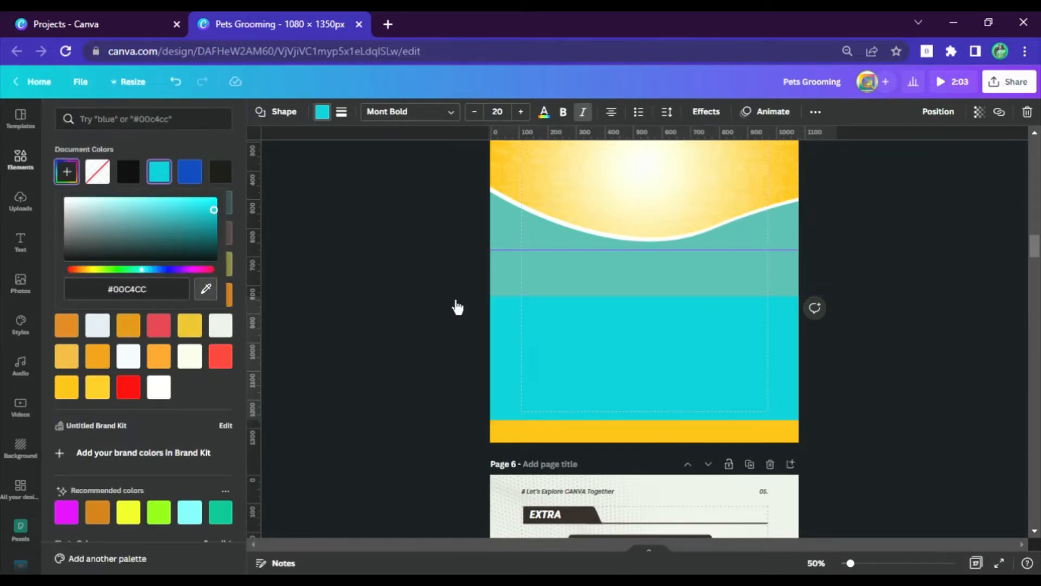
{"action": "left_click", "coordinate": [538, 279]}
{"action": "left_click", "coordinate": [332, 320]}
{"action": "left_click", "coordinate": [799, 263]}
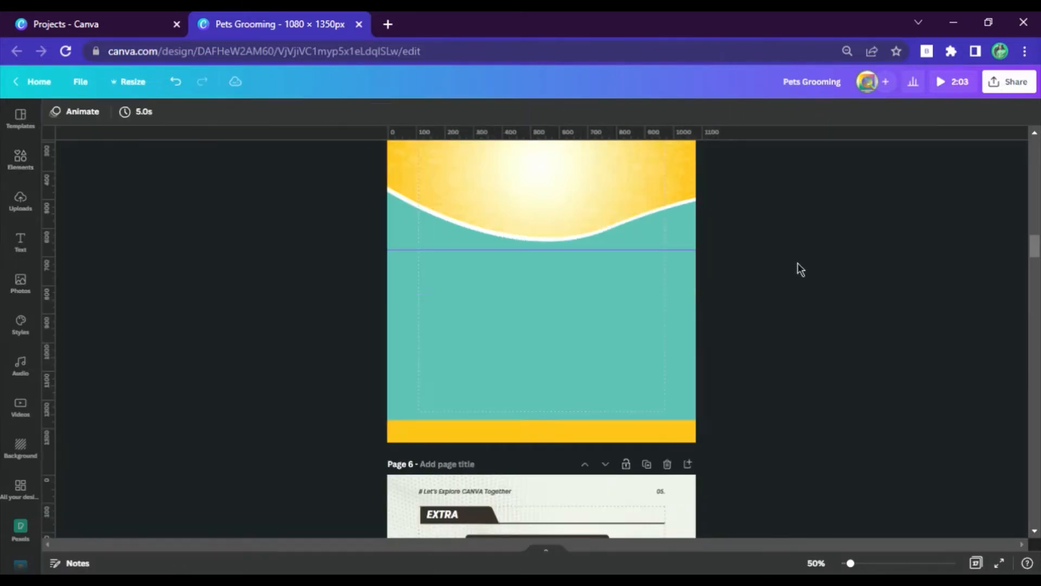
{"action": "left_click", "coordinate": [717, 356]}
{"action": "left_click", "coordinate": [796, 342]}
Check the finished flyer on page 3, then copy the cat and dog images from the assets page onto page 5.
{"action": "scroll", "coordinate": [814, 293], "scroll_direction": "up", "scroll_amount": 15}
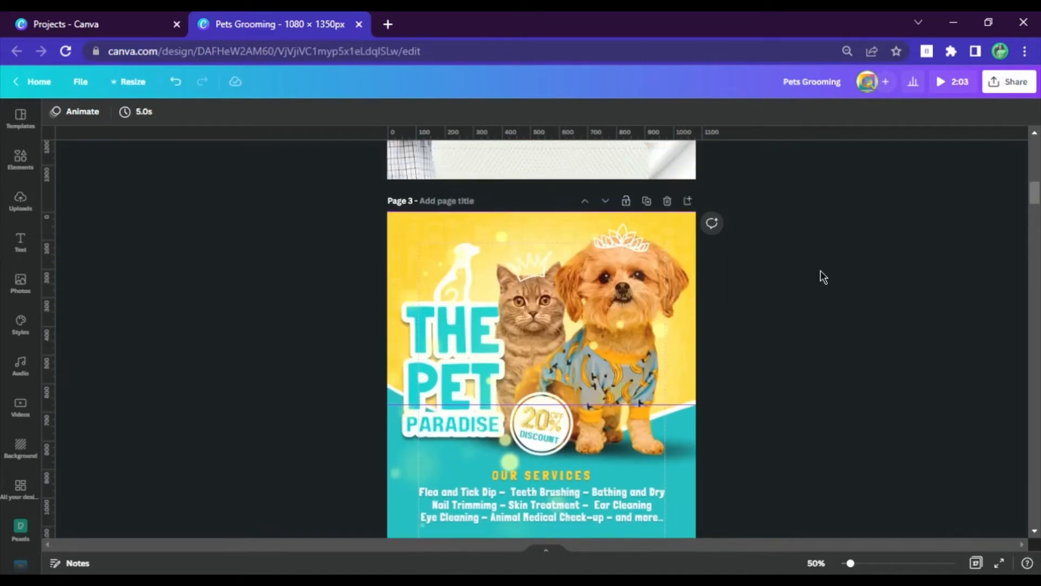
{"action": "scroll", "coordinate": [820, 272], "scroll_direction": "down", "scroll_amount": 3}
{"action": "scroll", "coordinate": [687, 334], "scroll_direction": "up", "scroll_amount": 2}
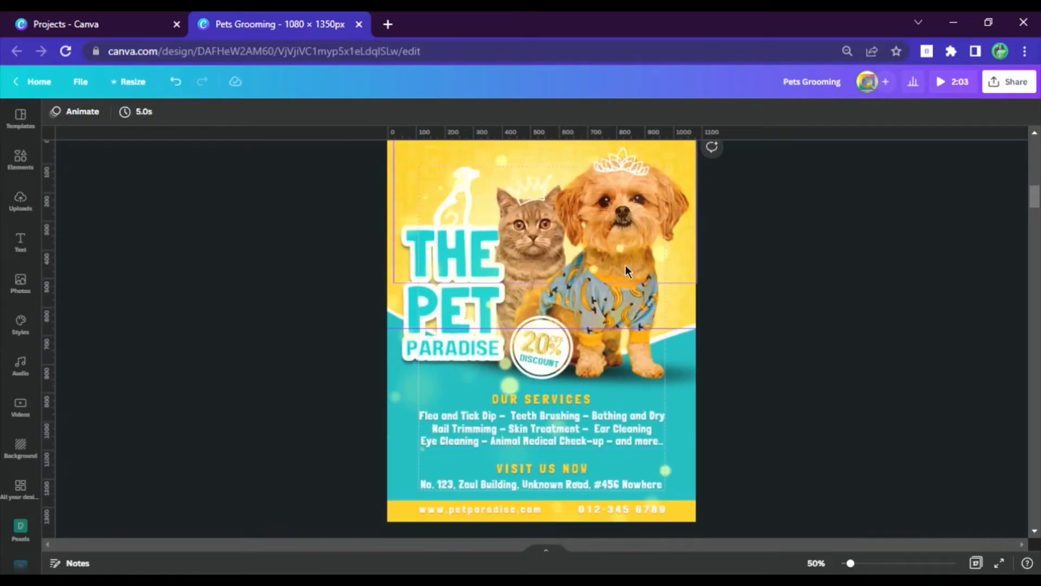
{"action": "scroll", "coordinate": [781, 308], "scroll_direction": "down", "scroll_amount": 8}
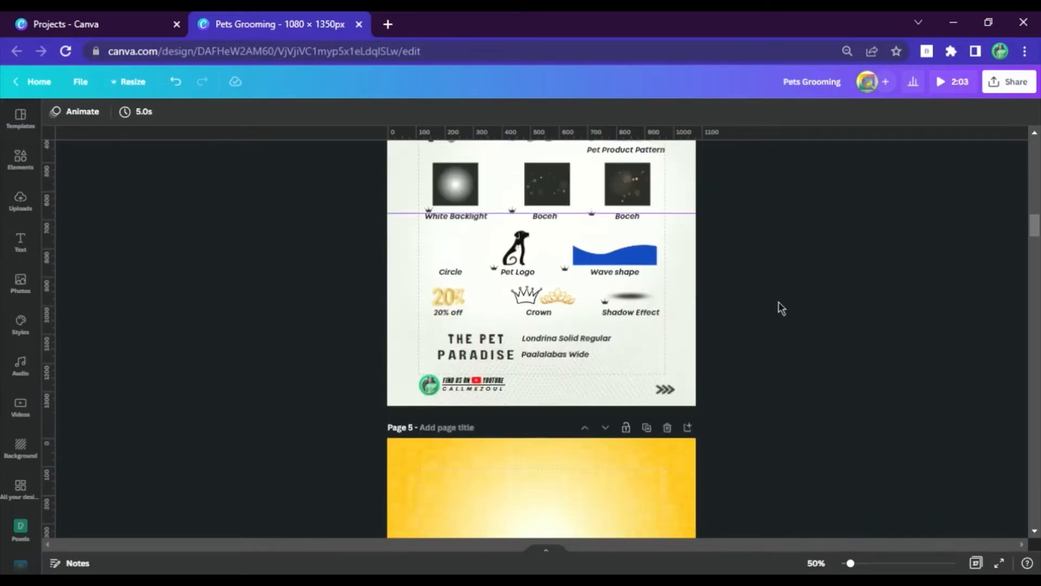
{"action": "left_click", "coordinate": [544, 271]}
{"action": "left_click", "coordinate": [460, 275], "text": "shift"}
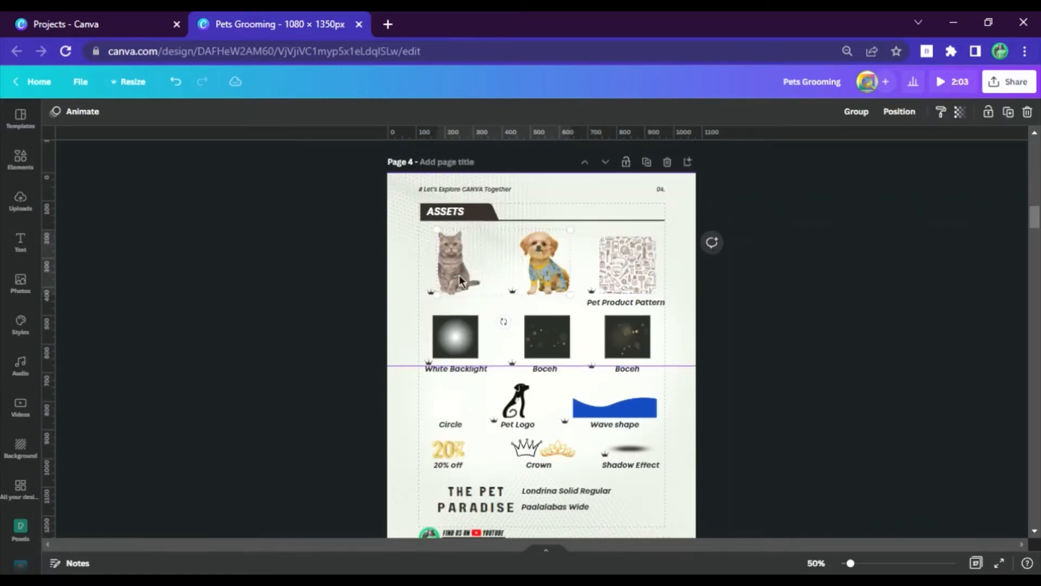
{"action": "left_click", "coordinate": [642, 280], "text": "shift"}
{"action": "scroll", "coordinate": [642, 279], "scroll_direction": "down", "scroll_amount": 5}
{"action": "scroll", "coordinate": [649, 289], "scroll_direction": "down", "scroll_amount": 3}
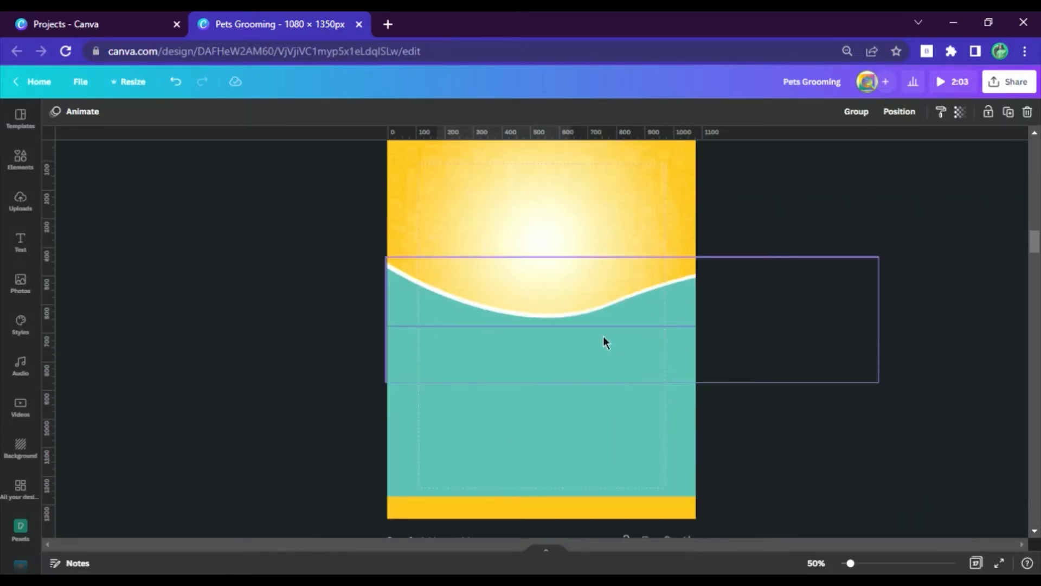
{"action": "left_click", "coordinate": [604, 337]}
{"action": "key", "text": "ctrl+v"}
Move the white glow slightly lower behind the cat and dog.
{"action": "left_click", "coordinate": [632, 457]}
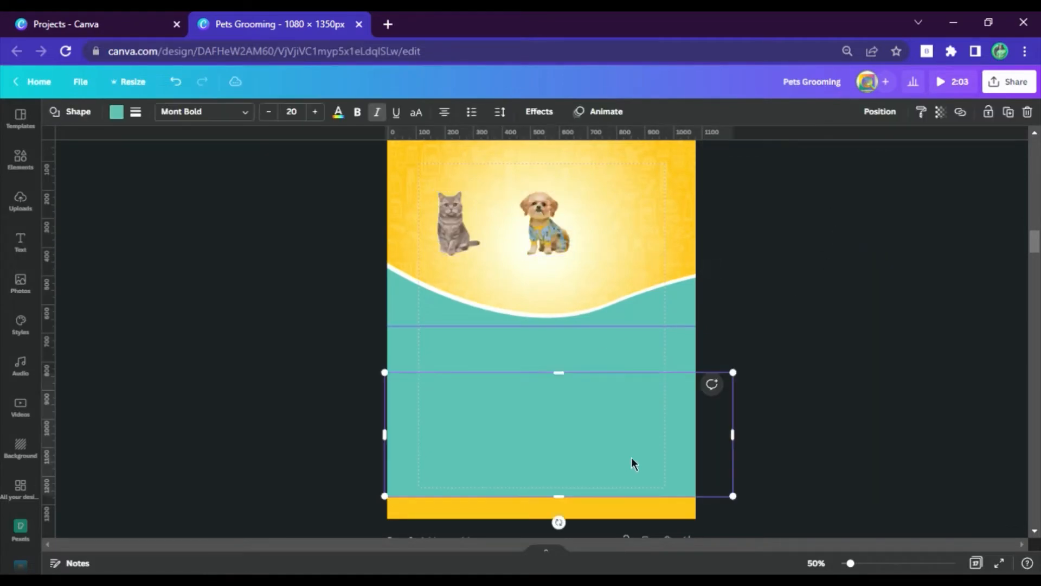
{"action": "scroll", "coordinate": [705, 217], "scroll_direction": "up", "scroll_amount": 2}
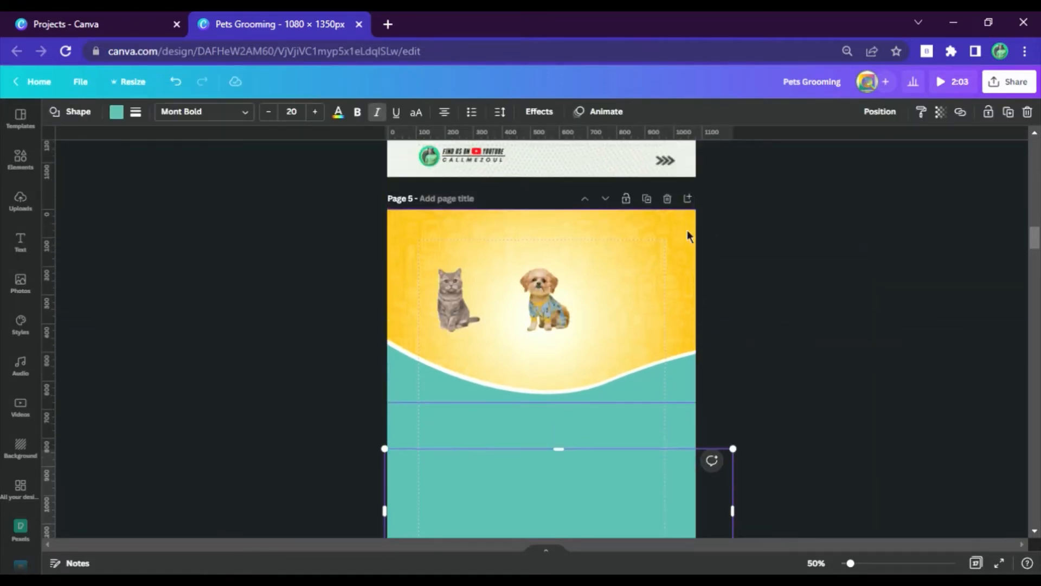
{"action": "left_click", "coordinate": [561, 253]}
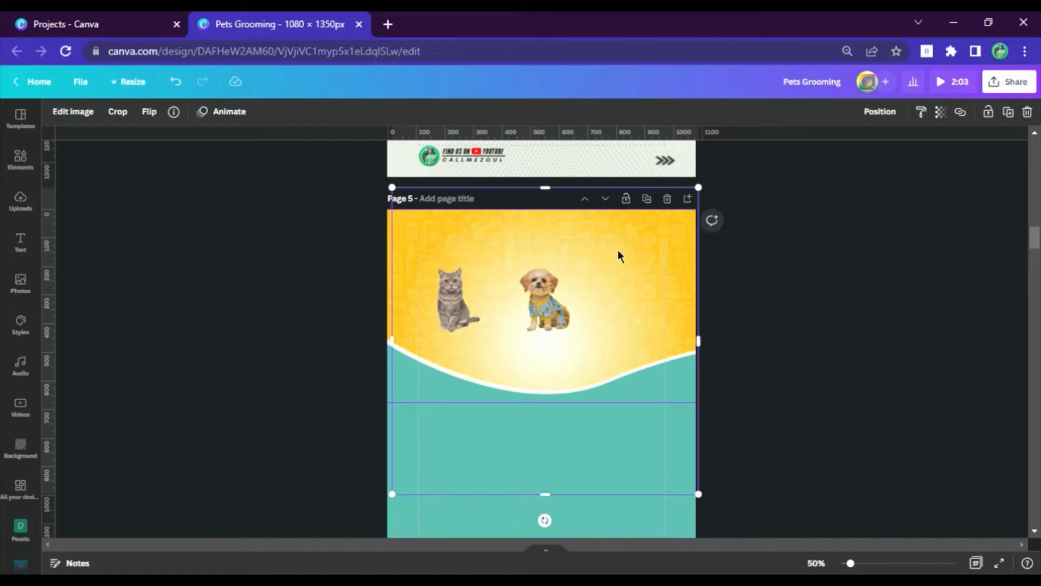
{"action": "left_click", "coordinate": [716, 250]}
{"action": "key", "text": "ctrl+a"}
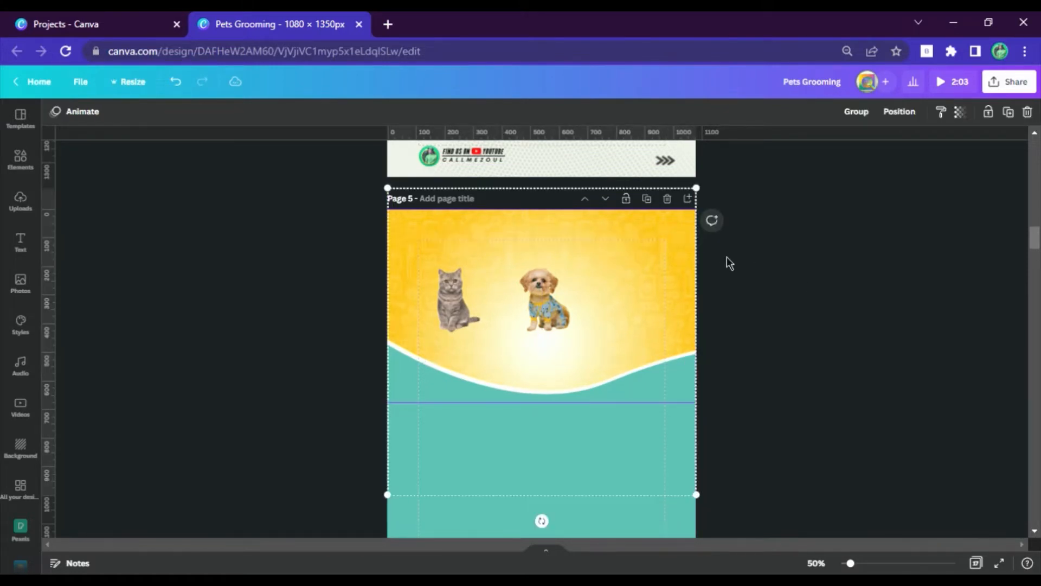
{"action": "left_click", "coordinate": [815, 260]}
{"action": "scroll", "coordinate": [745, 272], "scroll_direction": "down", "scroll_amount": 4}
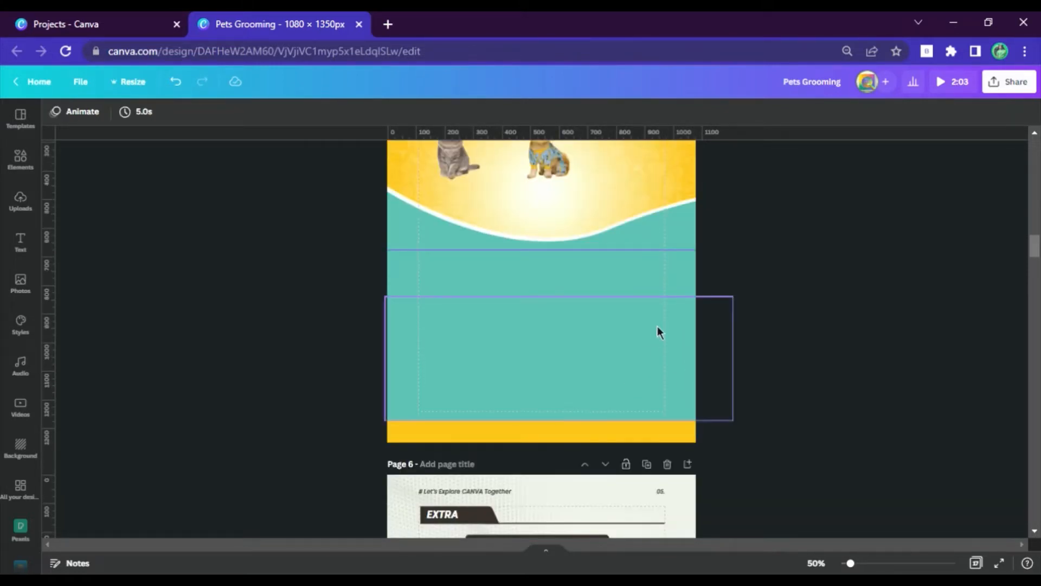
Enlarge the dog image on page 5, place it on the right side of the flyer and flip it horizontally.
{"action": "scroll", "coordinate": [658, 330], "scroll_direction": "up", "scroll_amount": 2}
{"action": "left_click", "coordinate": [528, 247]}
{"action": "left_click_drag", "start_coordinate": [517, 255], "coordinate": [413, 390]}
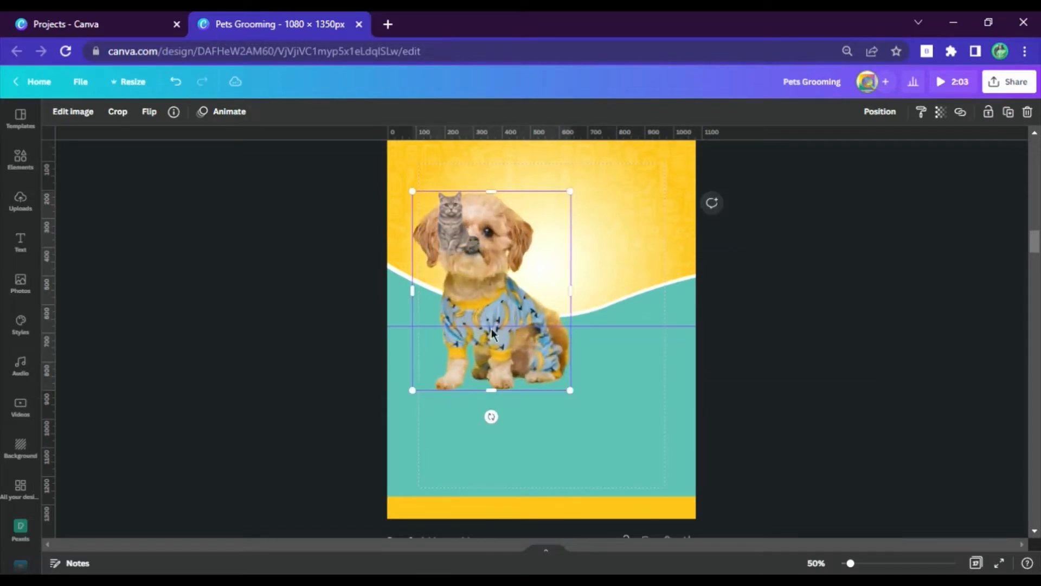
{"action": "left_click_drag", "start_coordinate": [553, 302], "coordinate": [648, 274]}
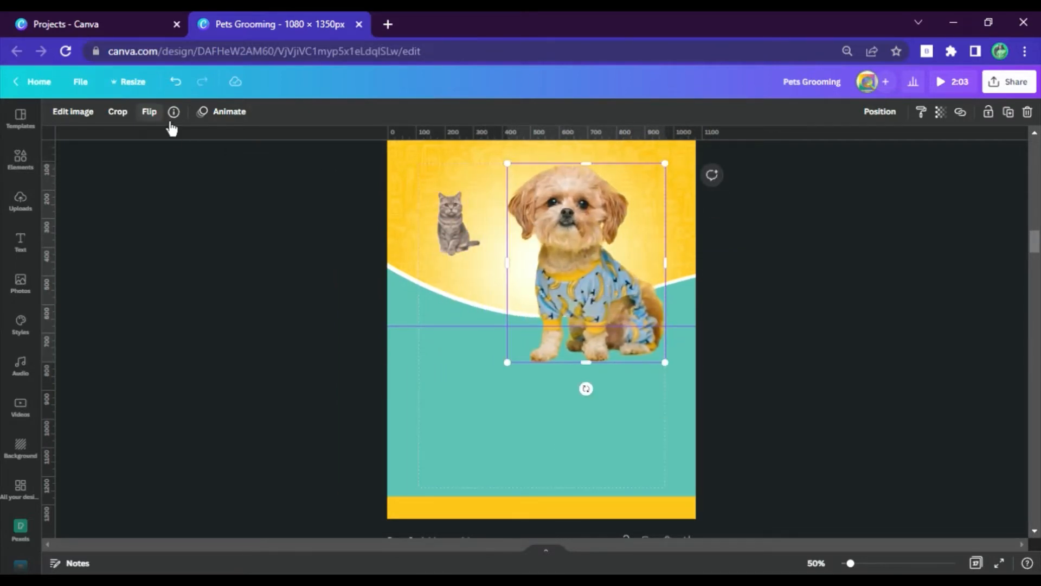
{"action": "left_click", "coordinate": [150, 112]}
{"action": "left_click", "coordinate": [172, 142]}
Enlarge the cat image to nearly the dog's height and place it just beside the dog's left side.
{"action": "left_click", "coordinate": [456, 247]}
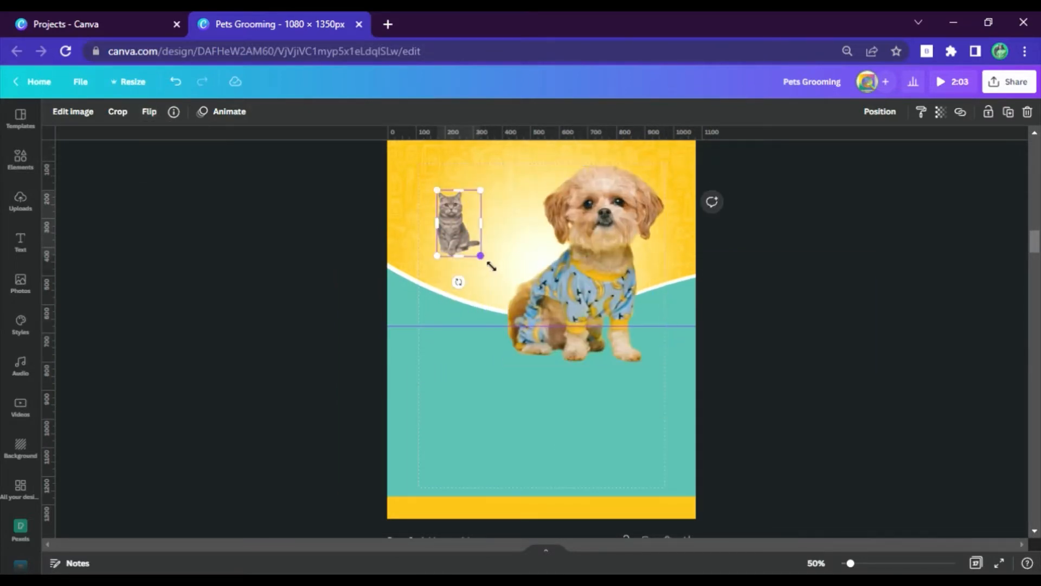
{"action": "left_click_drag", "start_coordinate": [481, 256], "coordinate": [550, 364]}
{"action": "left_click_drag", "start_coordinate": [491, 284], "coordinate": [525, 278]}
Enlarge the dog to about 682 by 857 px and shift it slightly down and left within the page.
{"action": "left_click", "coordinate": [627, 212]}
{"action": "left_click_drag", "start_coordinate": [665, 163], "coordinate": [724, 137]}
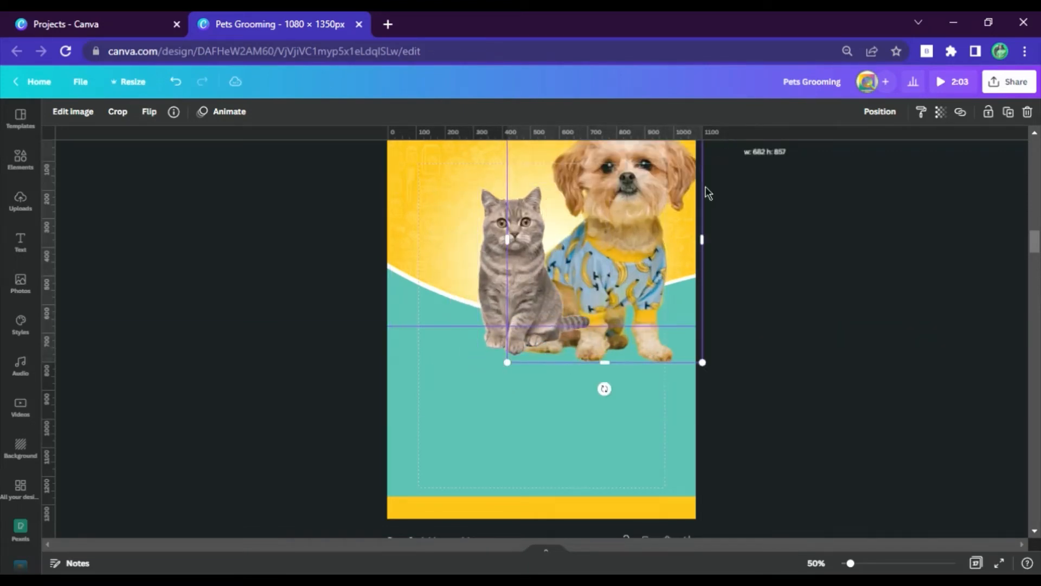
{"action": "scroll", "coordinate": [668, 271], "scroll_direction": "up", "scroll_amount": 3}
{"action": "left_click_drag", "start_coordinate": [633, 373], "coordinate": [625, 398]}
Adjust the cat's size and position to match the larger dog, and layer it behind the dog.
{"action": "left_click_drag", "start_coordinate": [509, 428], "coordinate": [507, 458]}
{"action": "left_click_drag", "start_coordinate": [590, 365], "coordinate": [613, 334]}
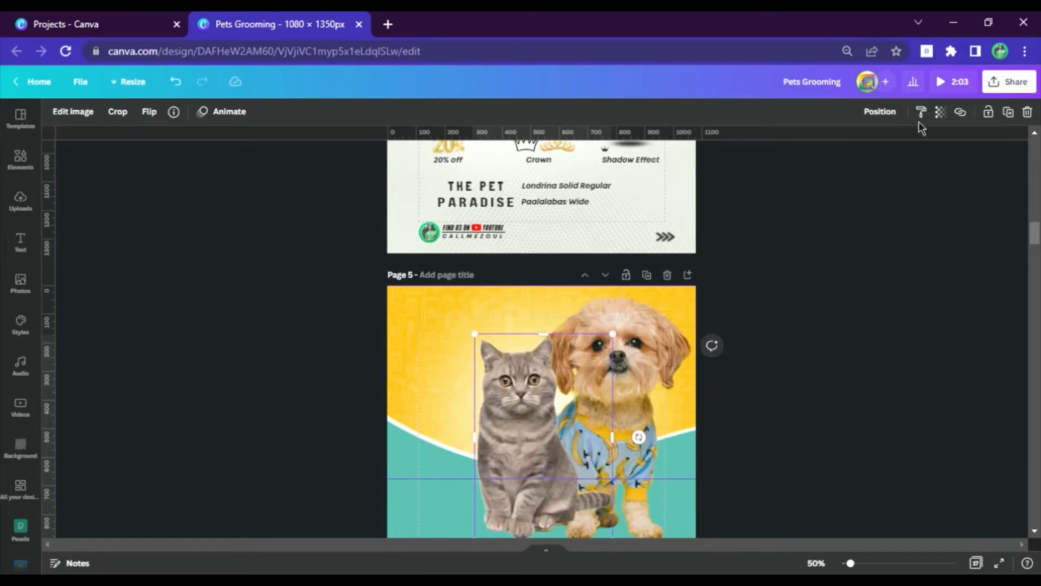
{"action": "left_click", "coordinate": [880, 111]}
{"action": "left_click", "coordinate": [822, 157]}
Nudge the cat upward and slightly left so its paws sit higher than the dog's.
{"action": "scroll", "coordinate": [830, 325], "scroll_direction": "down", "scroll_amount": 4}
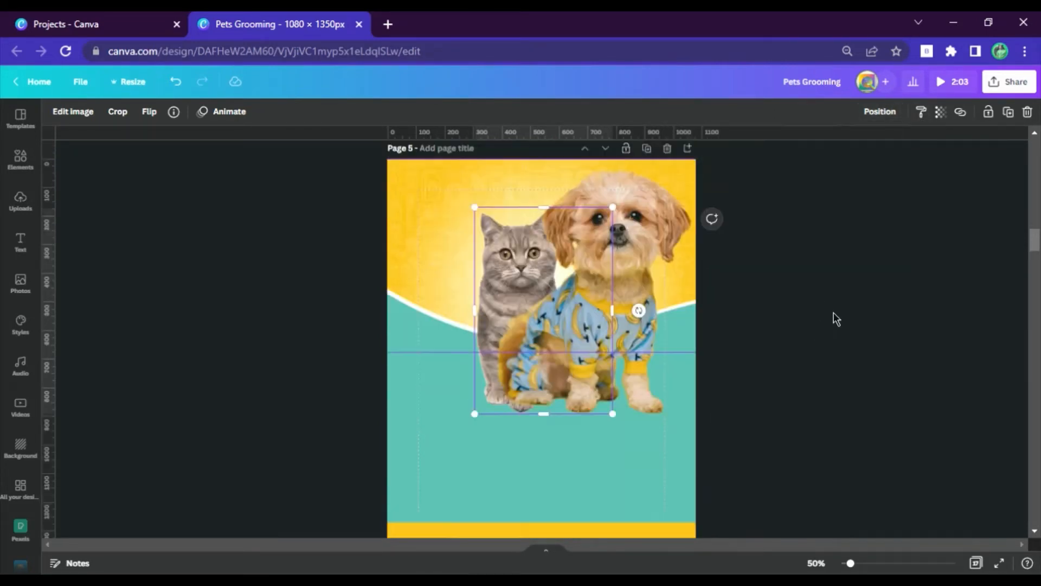
{"action": "scroll", "coordinate": [830, 325], "scroll_direction": "up", "scroll_amount": 3}
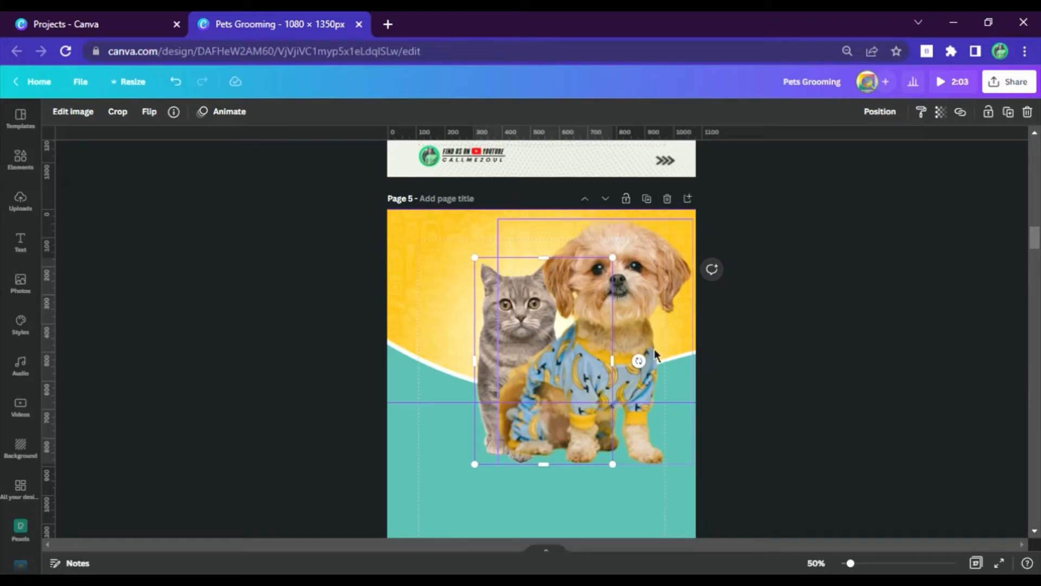
{"action": "key", "text": "Escape"}
{"action": "key", "text": "Up"}
{"action": "key", "text": "Up"}
{"action": "key", "text": "Up"}
{"action": "key", "text": "Up"}
{"action": "key", "text": "Up"}
{"action": "key", "text": "Up"}
{"action": "key", "text": "Up"}
{"action": "key", "text": "Up"}
{"action": "key", "text": "Up"}
{"action": "key", "text": "Up"}
{"action": "key", "text": "Up"}
{"action": "key", "text": "Up"}
{"action": "key", "text": "Up"}
{"action": "key", "text": "Up"}
{"action": "key", "text": "Up"}
{"action": "key", "text": "Up"}
{"action": "key", "text": "Up"}
{"action": "key", "text": "Up"}
{"action": "key", "text": "Up"}
{"action": "key", "text": "Up"}
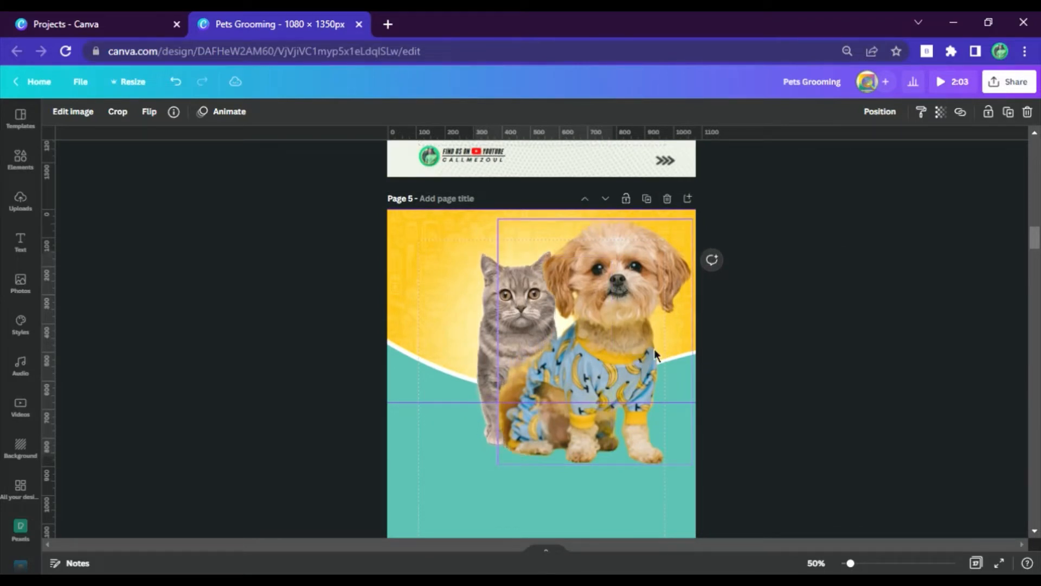
{"action": "key", "text": "Left"}
{"action": "key", "text": "Left"}
{"action": "key", "text": "Left"}
{"action": "key", "text": "Left"}
{"action": "key", "text": "Left"}
{"action": "key", "text": "Left"}
{"action": "key", "text": "Left"}
{"action": "key", "text": "Left"}
{"action": "key", "text": "Left"}
{"action": "key", "text": "Left"}
{"action": "key", "text": "Left"}
{"action": "key", "text": "Left"}
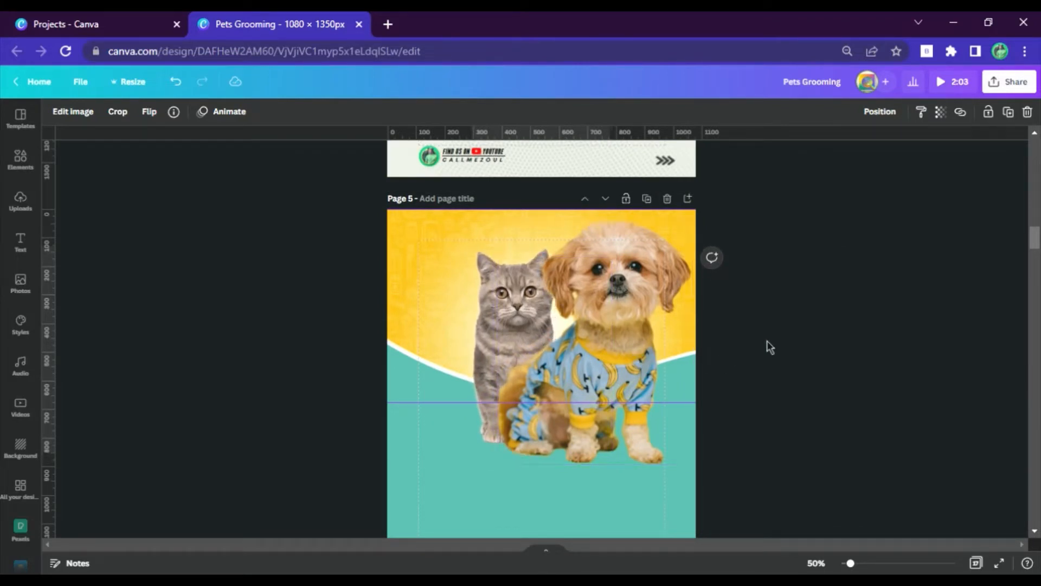
{"action": "left_click", "coordinate": [769, 343]}
{"action": "scroll", "coordinate": [782, 288], "scroll_direction": "down", "scroll_amount": 2}
{"action": "scroll", "coordinate": [777, 290], "scroll_direction": "up", "scroll_amount": 1}
Adjust the dog image with brightness -10, contrast 20 and blur -10.
{"action": "left_click", "coordinate": [616, 299]}
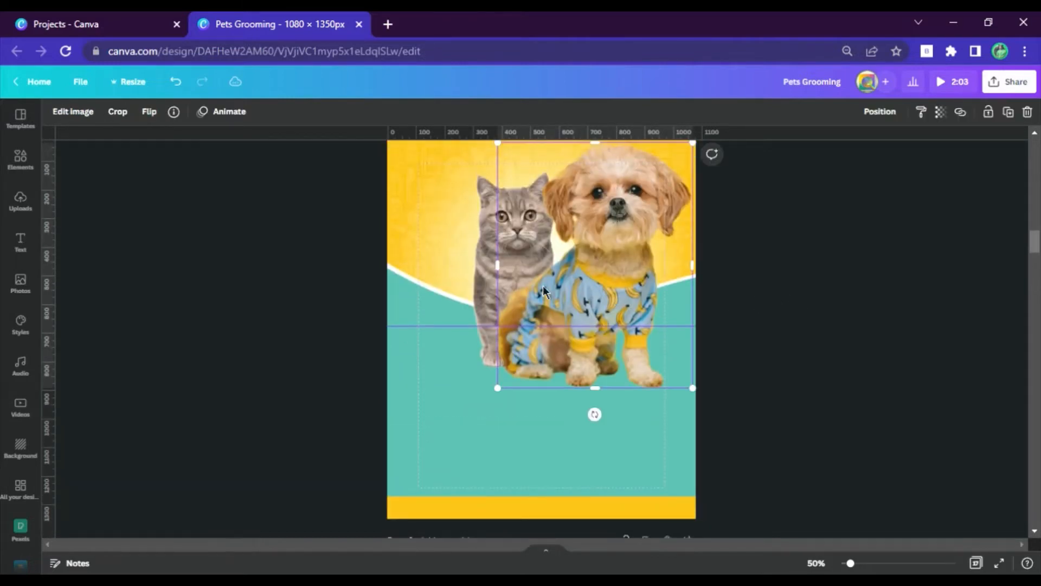
{"action": "left_click", "coordinate": [488, 275], "text": "shift"}
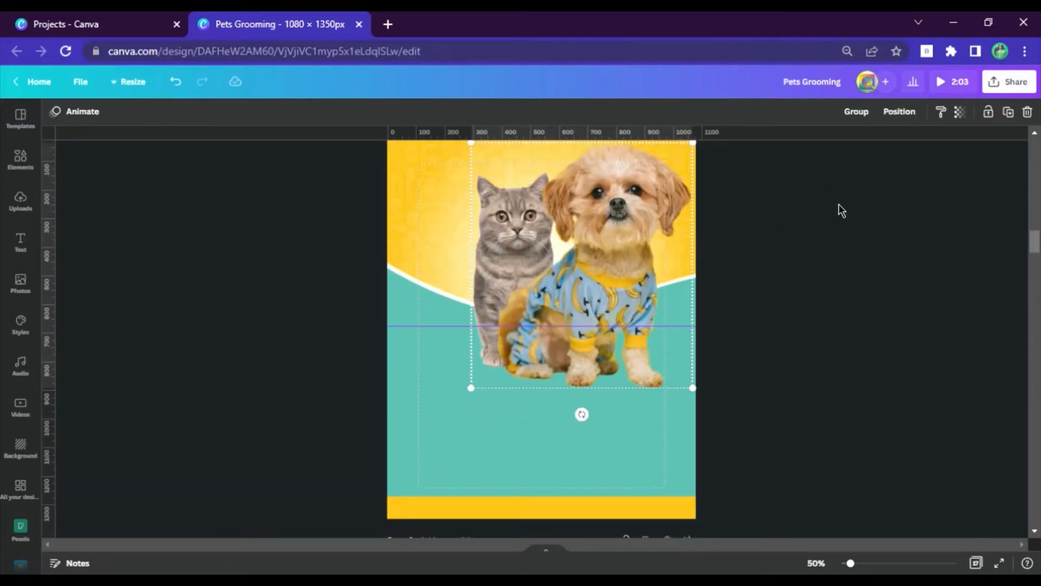
{"action": "left_click", "coordinate": [627, 245]}
{"action": "left_click", "coordinate": [79, 113]}
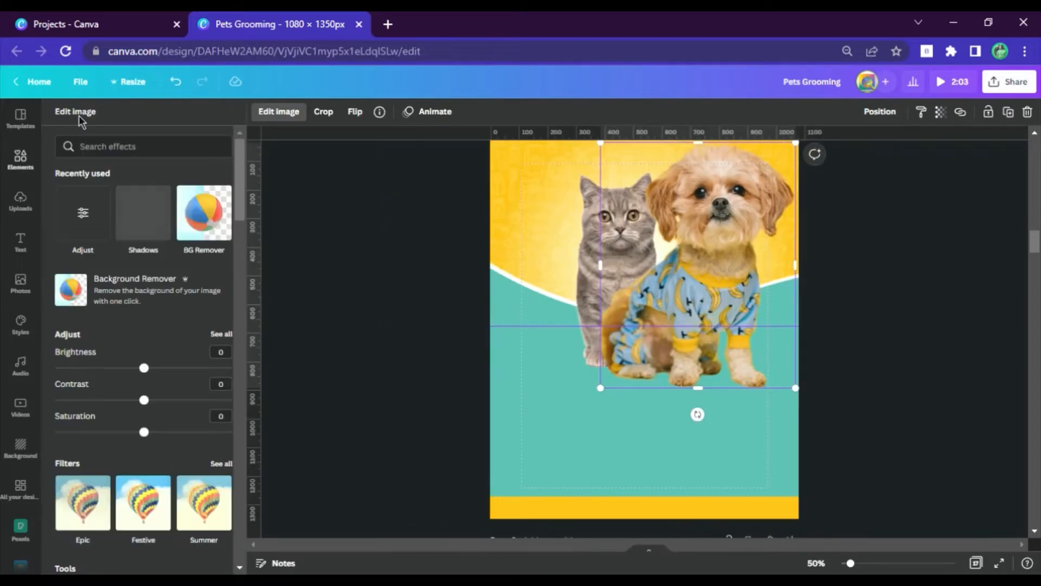
{"action": "left_click", "coordinate": [225, 334]}
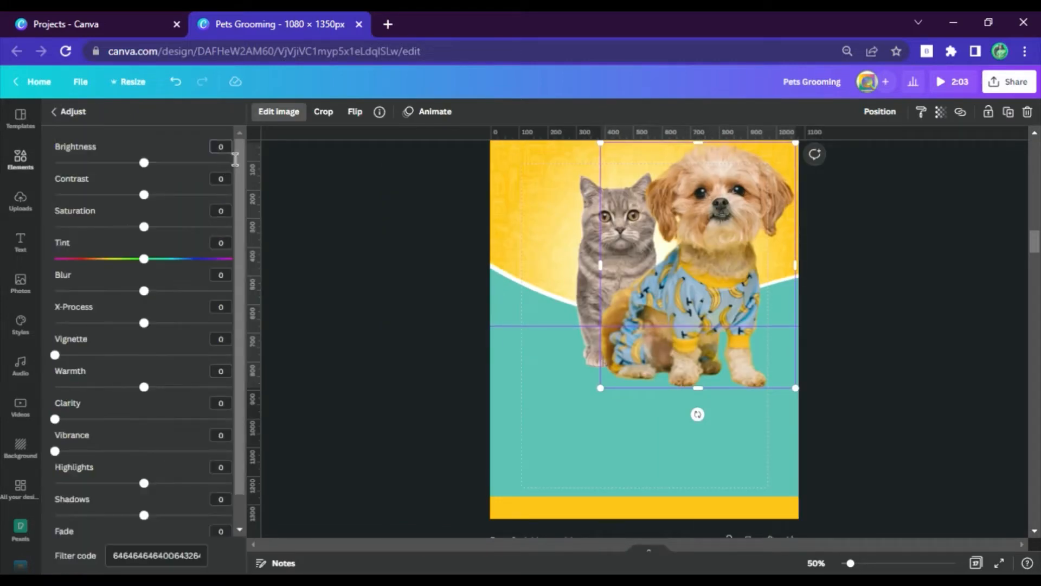
{"action": "left_click", "coordinate": [233, 153]}
{"action": "type", "text": "-10"}
{"action": "key", "text": "Return"}
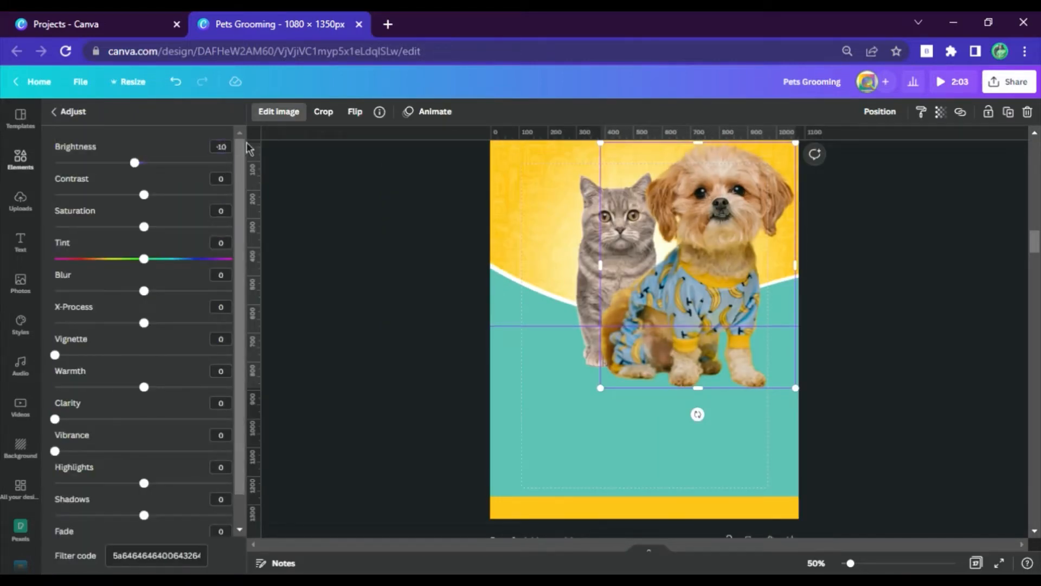
{"action": "type", "text": "20"}
{"action": "key", "text": "Return"}
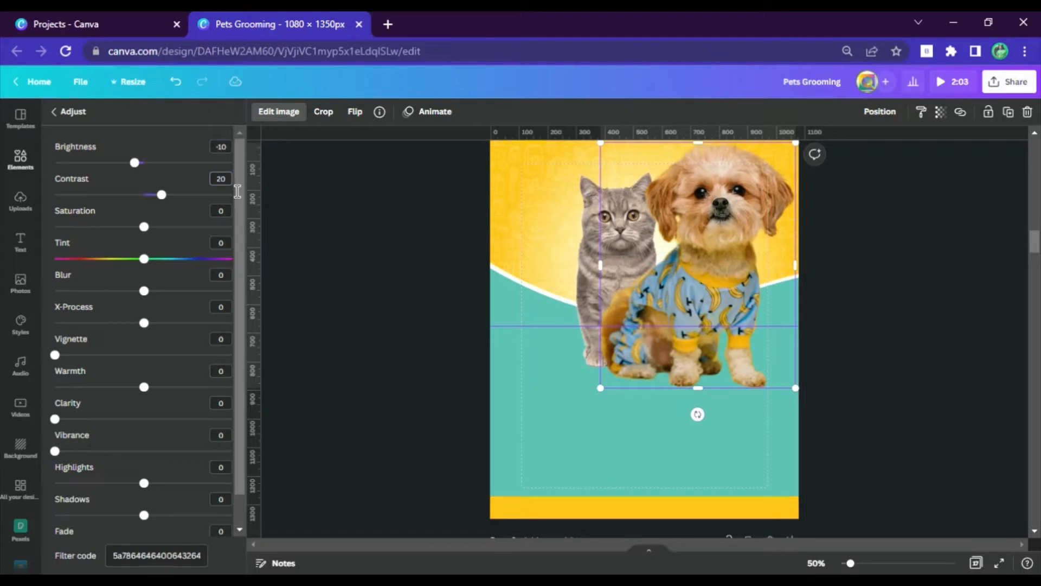
{"action": "type", "text": "-10"}
{"action": "key", "text": "Return"}
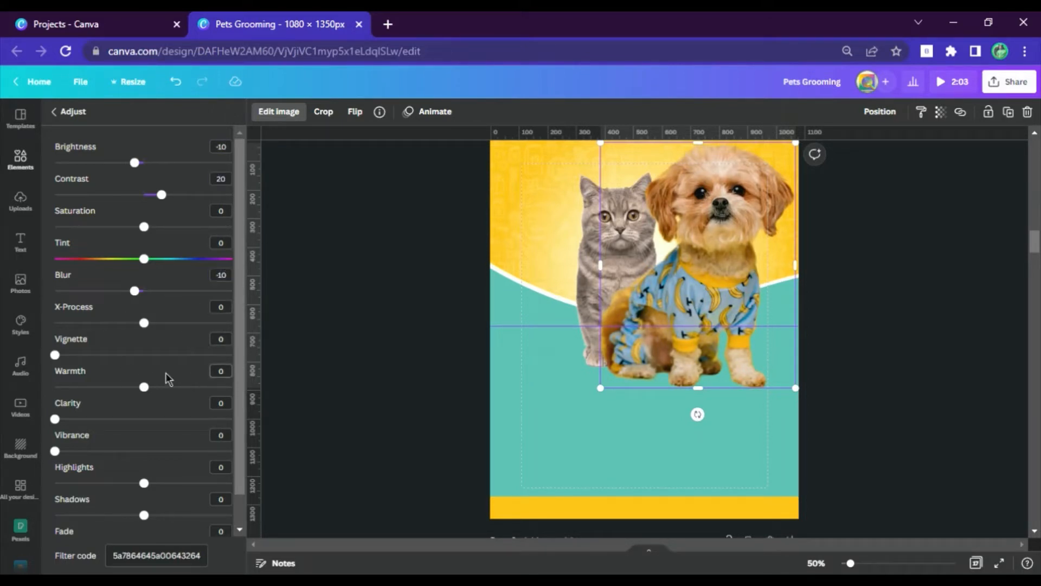
Set the dog image's warmth to 97, highlights to 20 and shadows to -20.
{"action": "left_click_drag", "start_coordinate": [144, 387], "coordinate": [244, 400]}
{"action": "scroll", "coordinate": [114, 428], "scroll_direction": "down", "scroll_amount": 1}
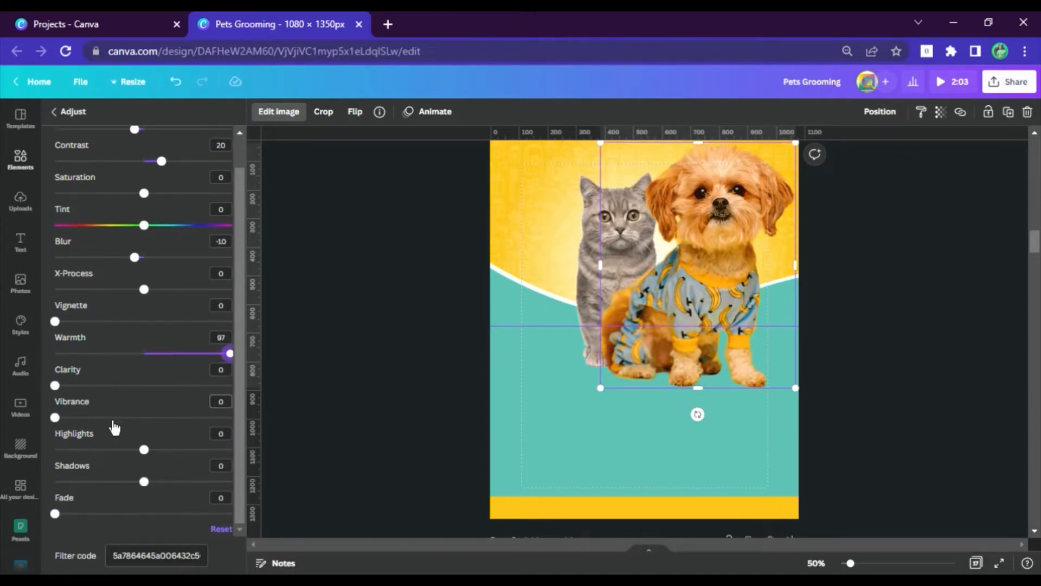
{"action": "left_click_drag", "start_coordinate": [158, 465], "coordinate": [185, 466]}
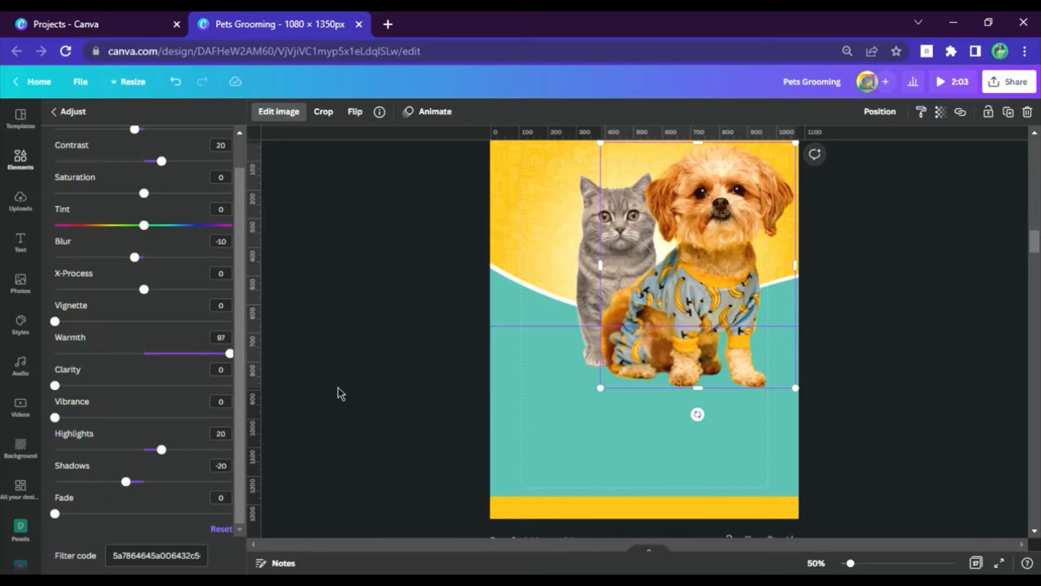
Copy the dog's image filter code and apply the same adjustments to the cat image.
{"action": "left_click", "coordinate": [172, 546]}
{"action": "left_click", "coordinate": [926, 259]}
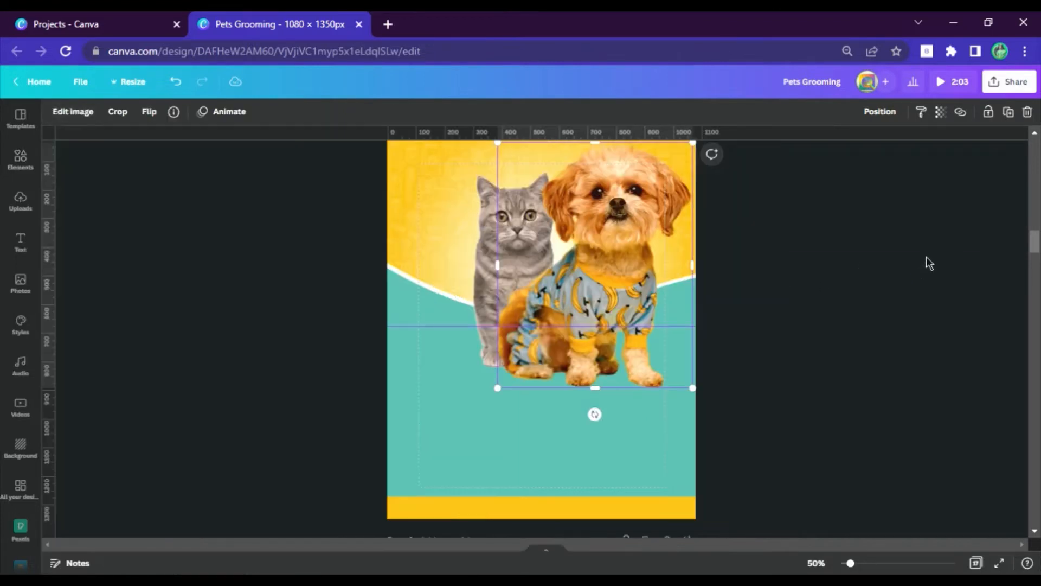
{"action": "left_click", "coordinate": [486, 253]}
{"action": "left_click", "coordinate": [371, 305]}
{"action": "scroll", "coordinate": [738, 294], "scroll_direction": "up", "scroll_amount": 3}
{"action": "scroll", "coordinate": [738, 293], "scroll_direction": "down", "scroll_amount": 3}
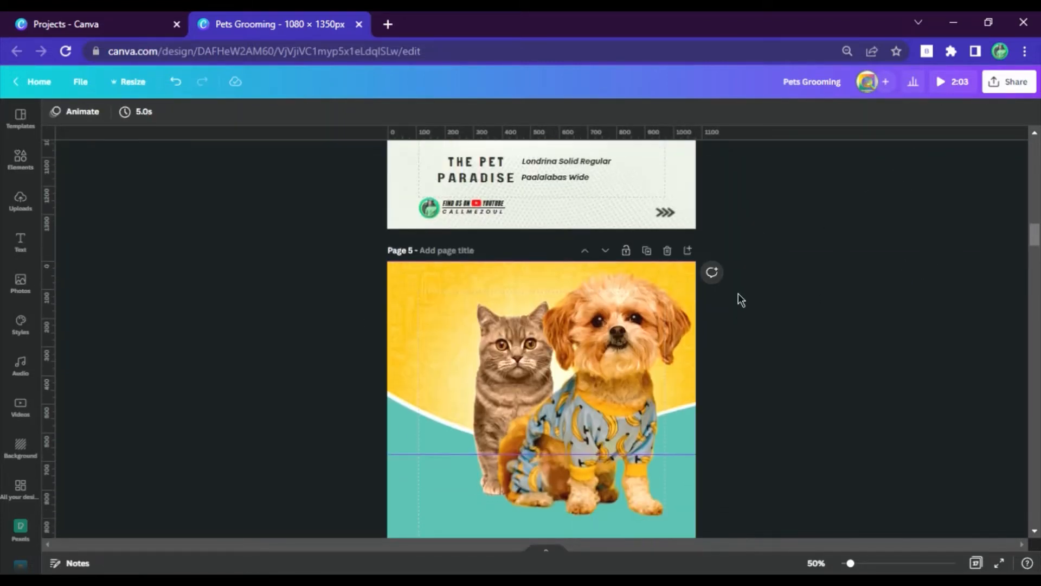
Group the cat and dog images together on page 5.
{"action": "left_click", "coordinate": [616, 259]}
{"action": "left_click", "coordinate": [490, 250], "text": "shift"}
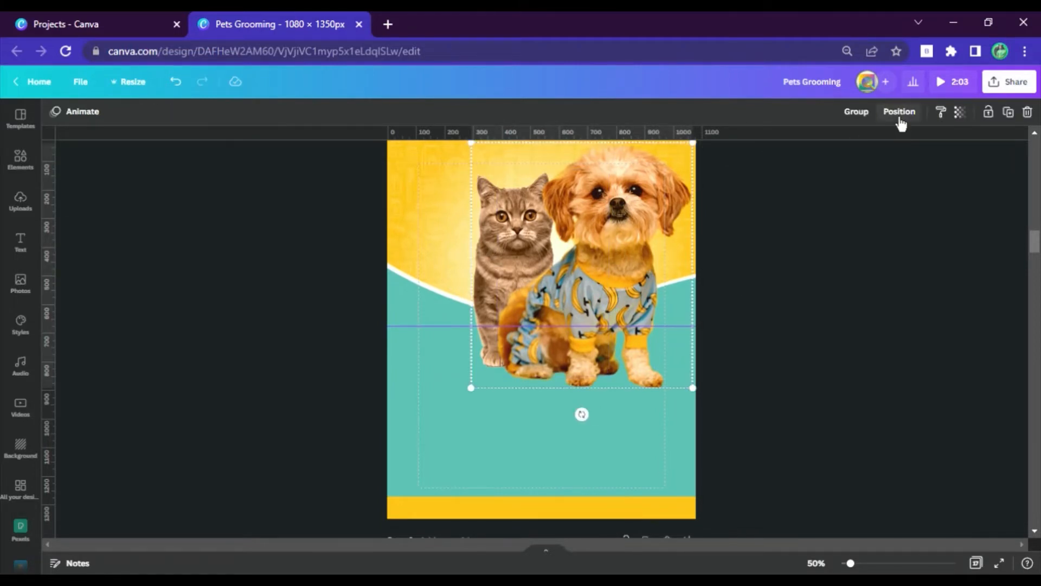
{"action": "left_click", "coordinate": [905, 279]}
Copy the Shadow Effect image from the assets on page 4 and paste it onto page 5.
{"action": "scroll", "coordinate": [906, 256], "scroll_direction": "up", "scroll_amount": 3}
{"action": "scroll", "coordinate": [903, 256], "scroll_direction": "up", "scroll_amount": 5}
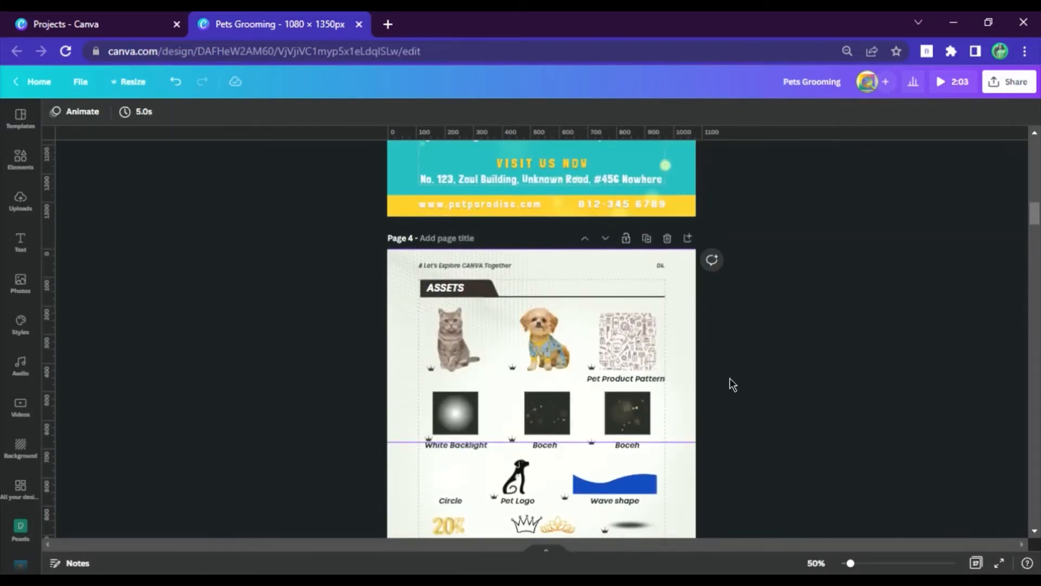
{"action": "scroll", "coordinate": [730, 383], "scroll_direction": "down", "scroll_amount": 4}
{"action": "left_click", "coordinate": [632, 296]}
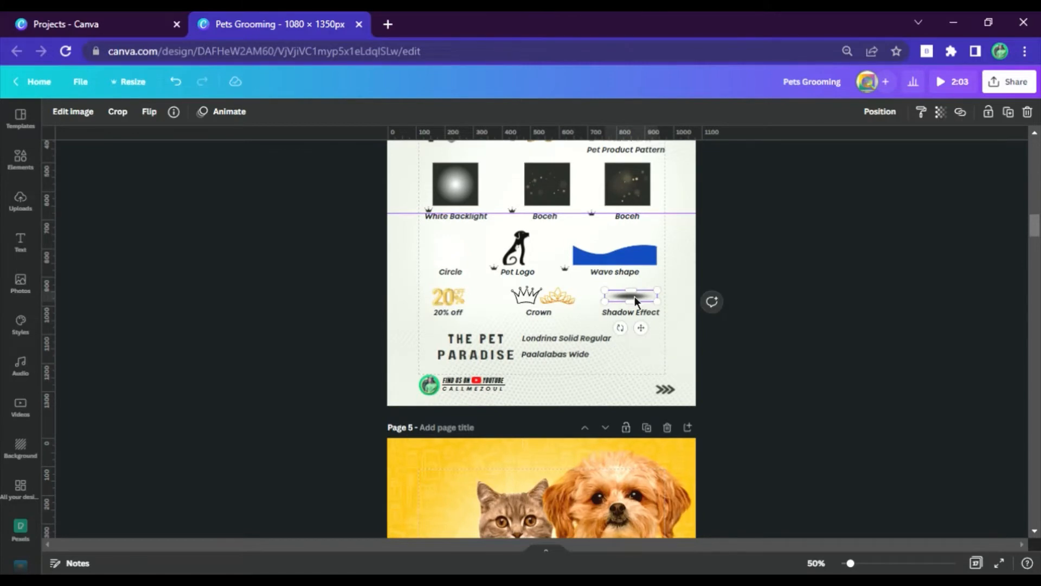
{"action": "scroll", "coordinate": [634, 297], "scroll_direction": "down", "scroll_amount": 5}
{"action": "left_click", "coordinate": [555, 379]}
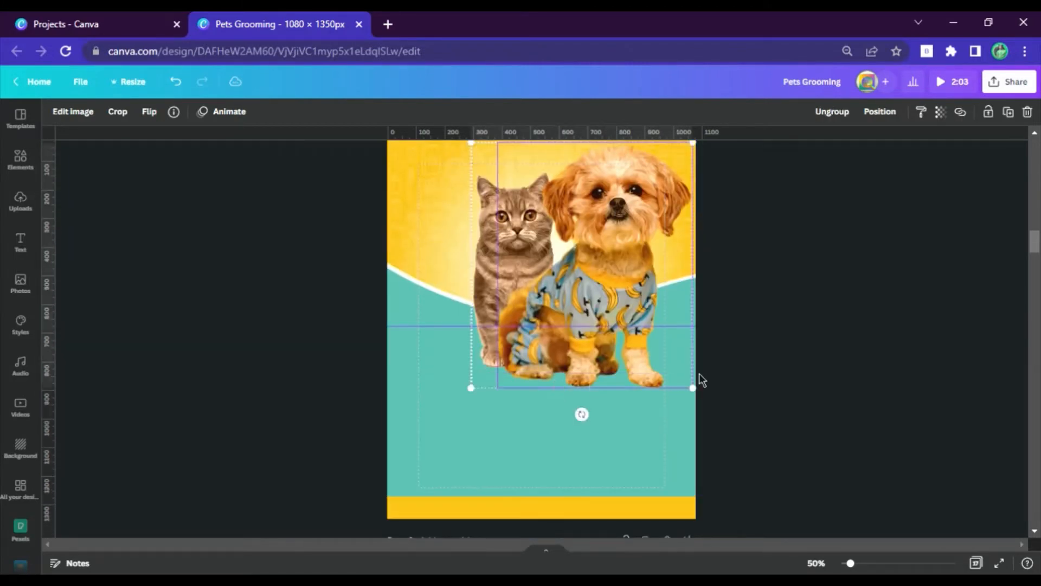
{"action": "key", "text": "ctrl+v"}
Enlarge the shadow to about 425 by 94 px and arrange copies of it beneath the cat's and dog's paws.
{"action": "left_click_drag", "start_coordinate": [614, 415], "coordinate": [534, 417]}
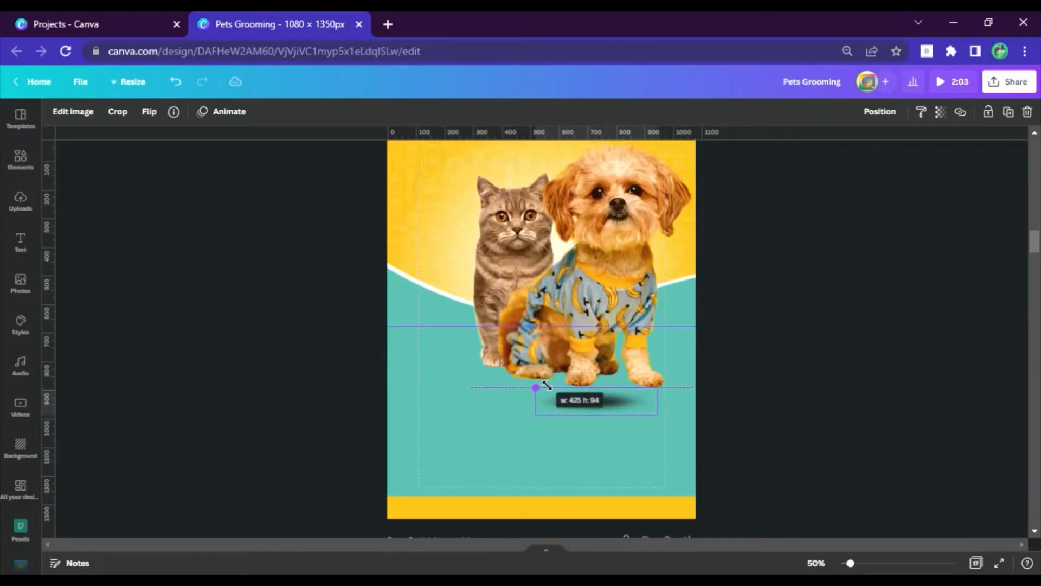
{"action": "left_click_drag", "start_coordinate": [648, 407], "coordinate": [524, 381]}
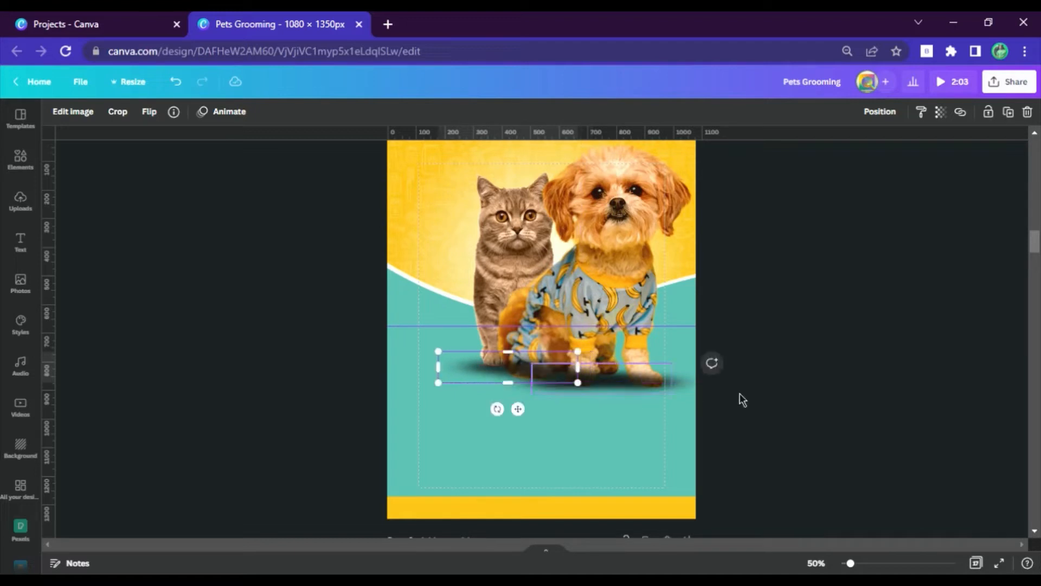
{"action": "left_click", "coordinate": [818, 383]}
Group all four shadow pieces beneath the cat and dog.
{"action": "left_click", "coordinate": [468, 373]}
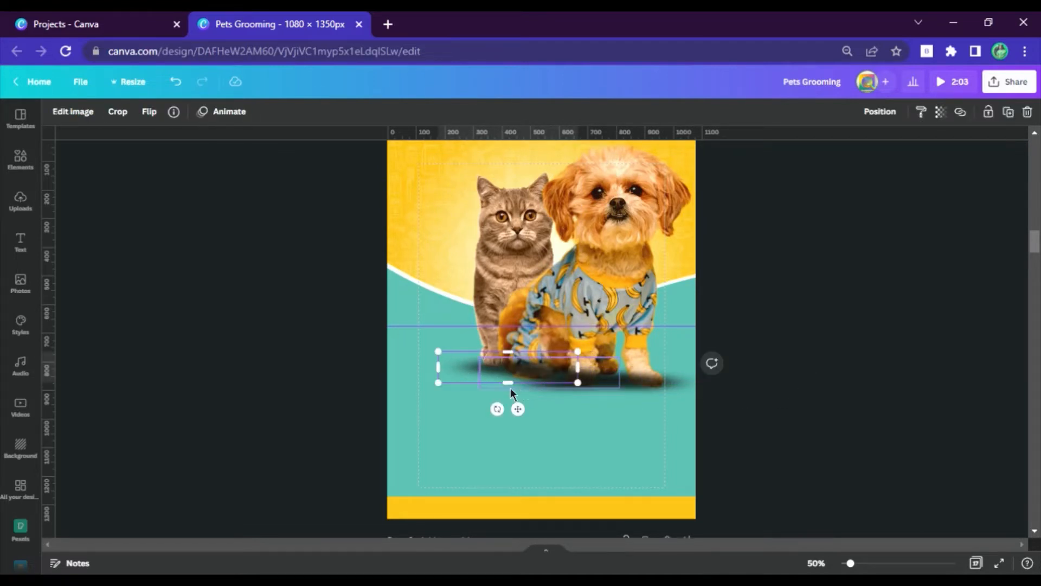
{"action": "left_click", "coordinate": [523, 390], "text": "shift"}
{"action": "left_click", "coordinate": [564, 392], "text": "shift"}
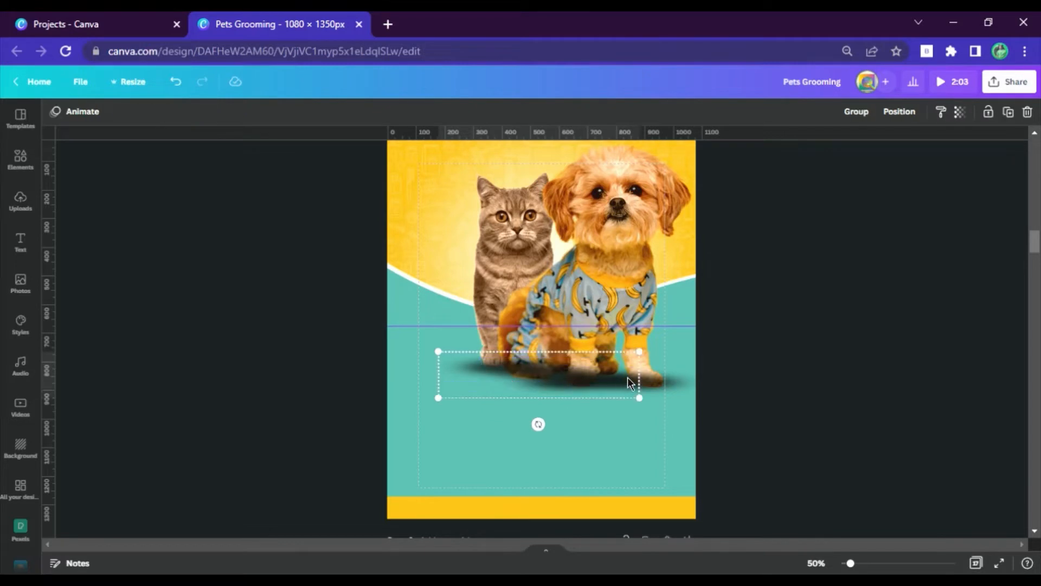
{"action": "left_click", "coordinate": [673, 384], "text": "shift"}
{"action": "left_click", "coordinate": [857, 112]}
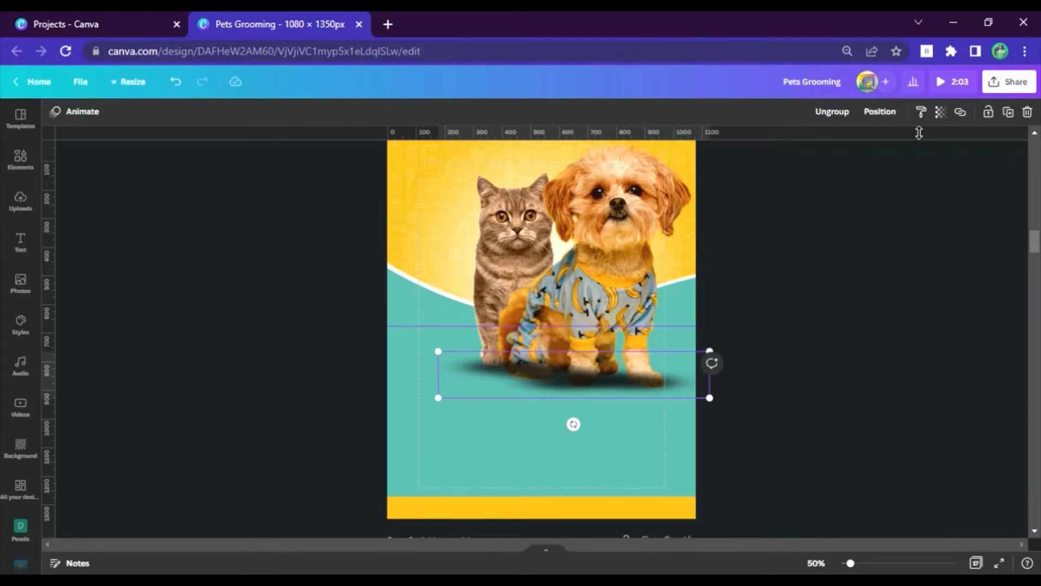
Send the shadow group behind the cat and dog, and go back to the finished flyer on page 3 for reference.
{"action": "left_click", "coordinate": [881, 111]}
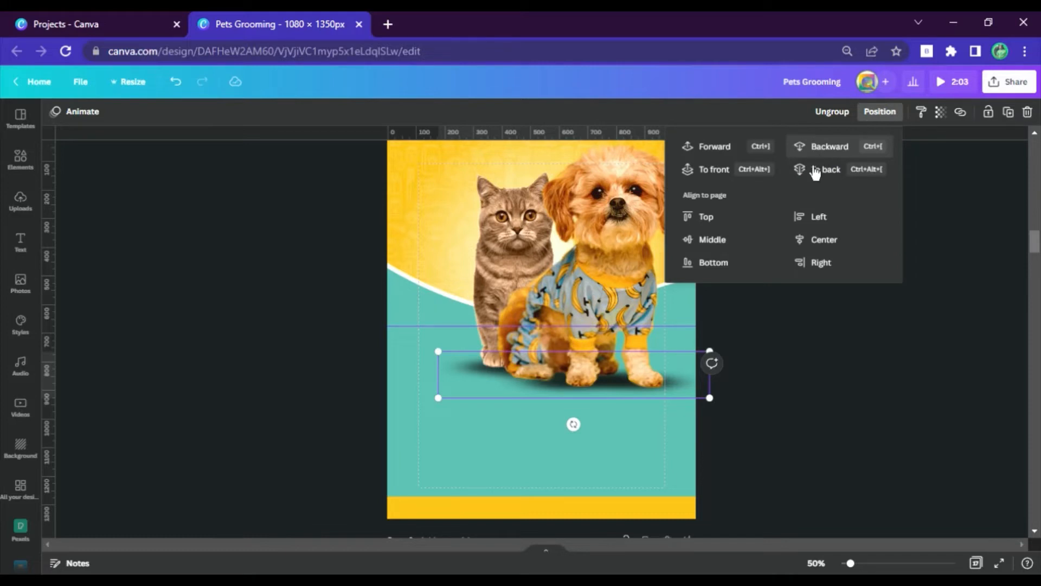
{"action": "left_click", "coordinate": [815, 170]}
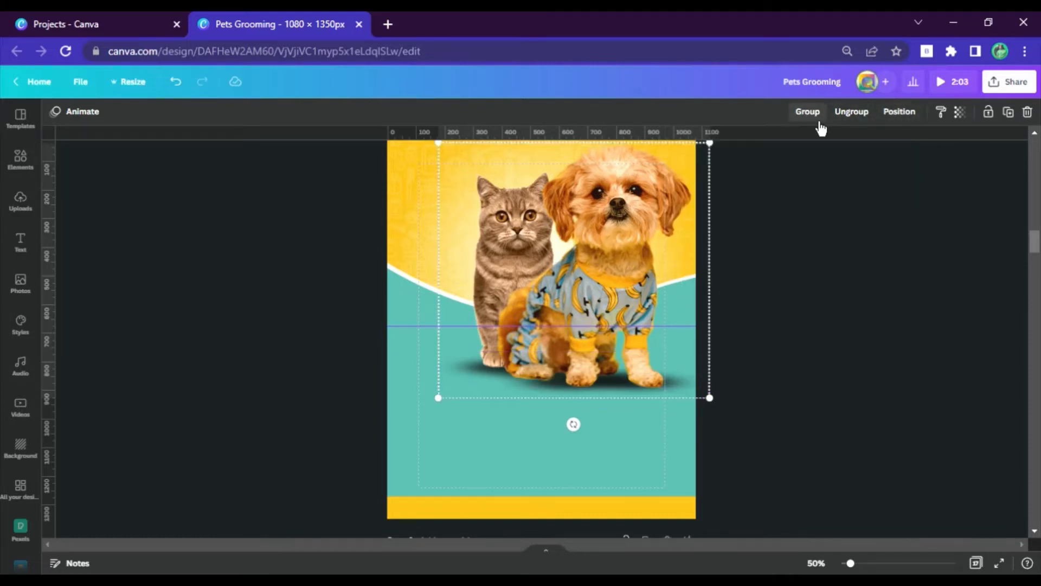
{"action": "left_click", "coordinate": [896, 313]}
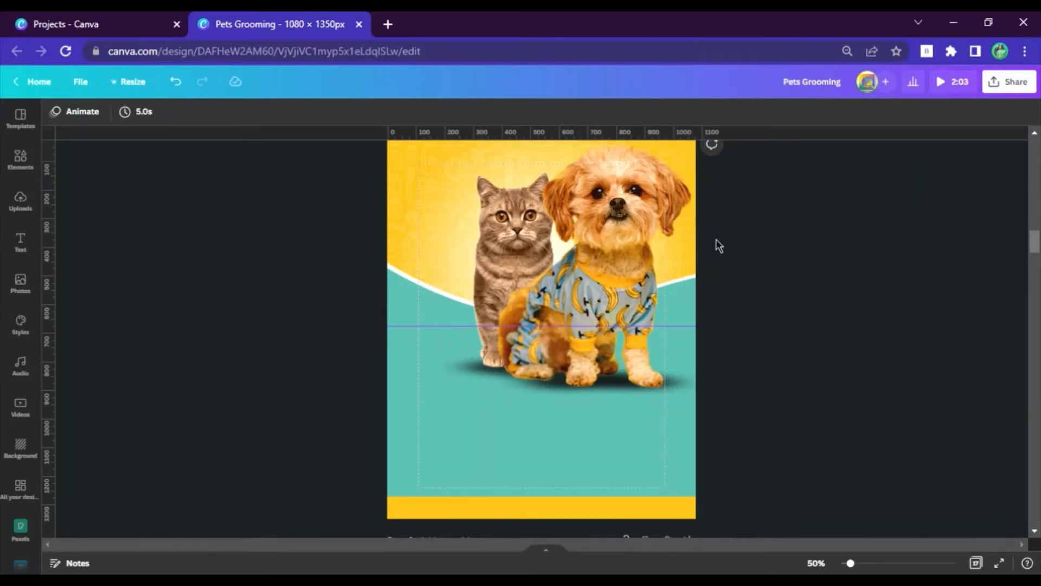
{"action": "scroll", "coordinate": [716, 239], "scroll_direction": "up", "scroll_amount": 10}
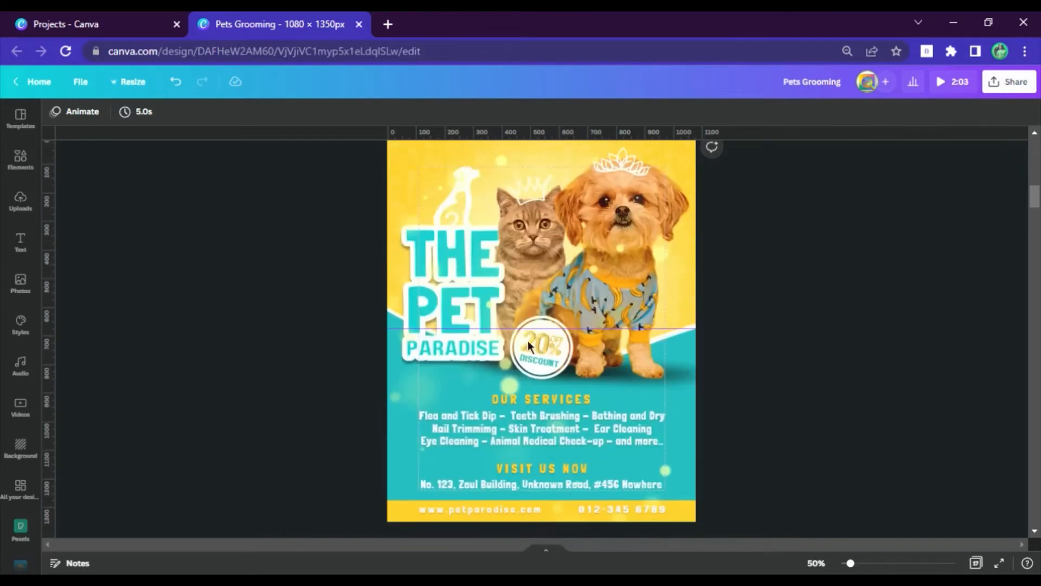
Copy the THE PET and PARADISE texts from the assets on page 4 onto a new blank page after page 5.
{"action": "scroll", "coordinate": [673, 274], "scroll_direction": "down", "scroll_amount": 7}
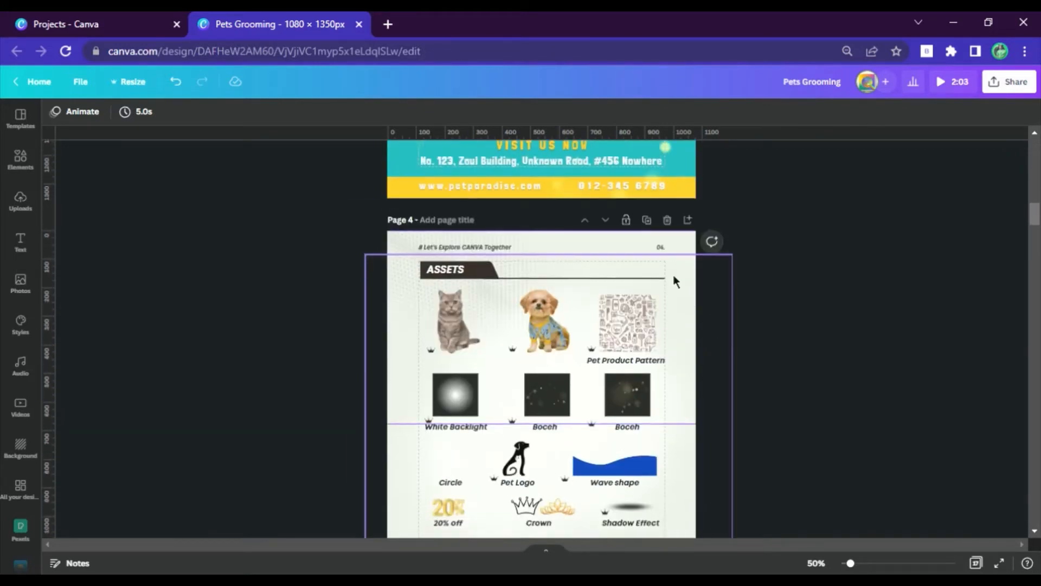
{"action": "left_click", "coordinate": [483, 341]}
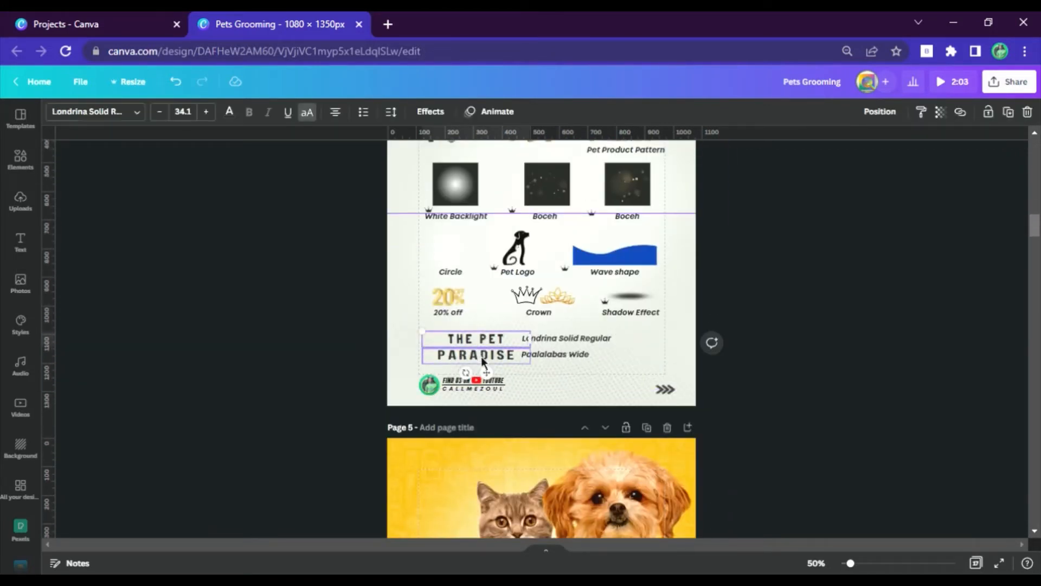
{"action": "left_click", "coordinate": [481, 358]}
{"action": "left_click", "coordinate": [487, 340], "text": "shift"}
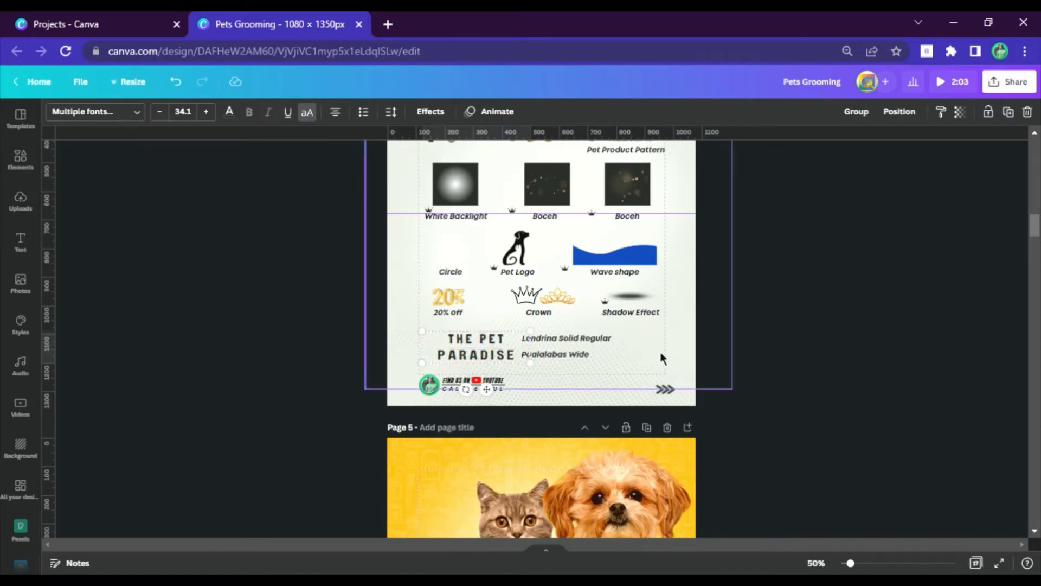
{"action": "scroll", "coordinate": [659, 351], "scroll_direction": "down", "scroll_amount": 8}
{"action": "scroll", "coordinate": [663, 281], "scroll_direction": "up", "scroll_amount": 3}
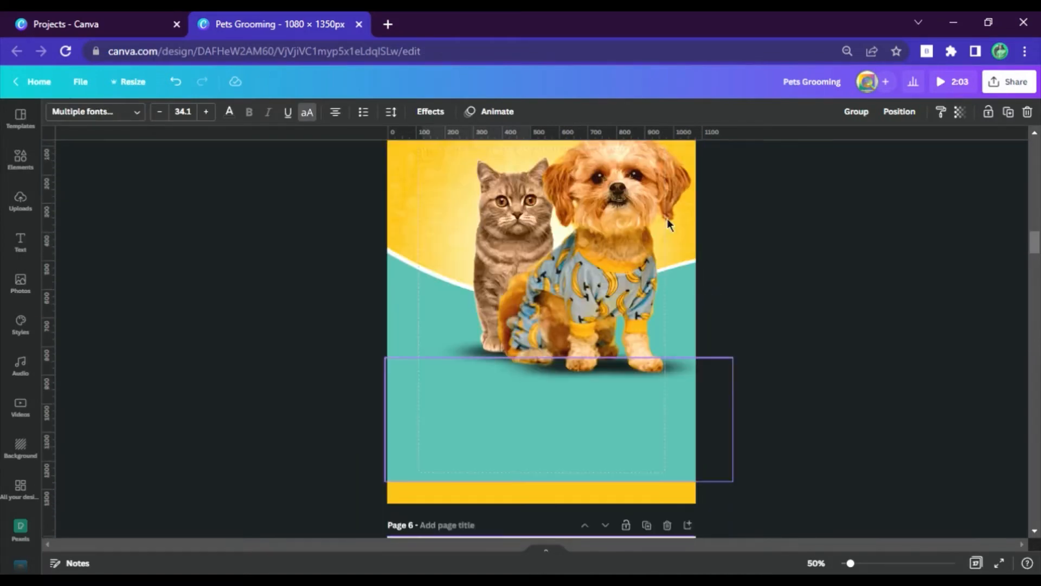
{"action": "scroll", "coordinate": [668, 223], "scroll_direction": "up", "scroll_amount": 2}
{"action": "scroll", "coordinate": [694, 238], "scroll_direction": "up", "scroll_amount": 2}
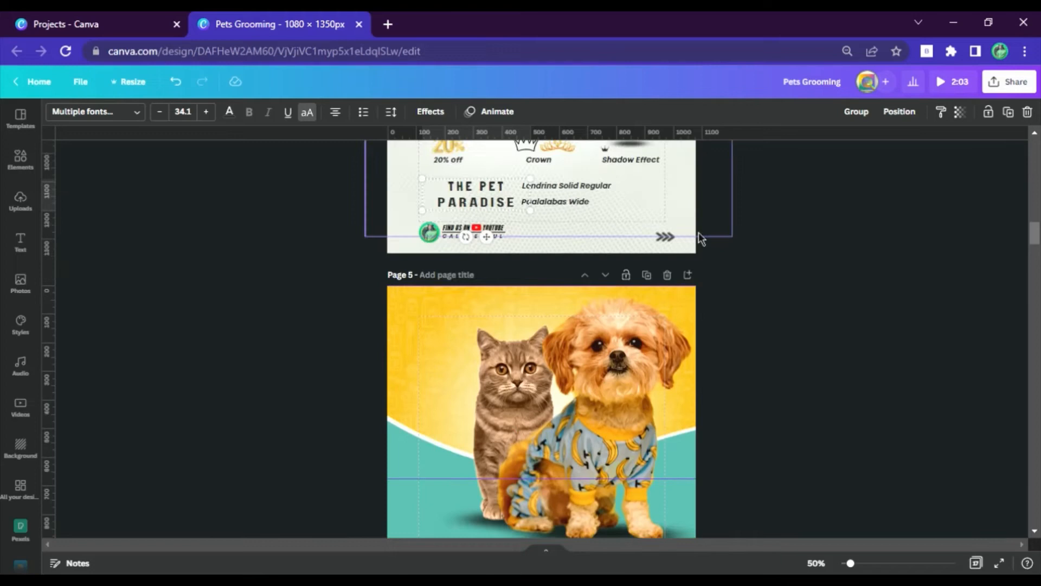
{"action": "left_click", "coordinate": [689, 276]}
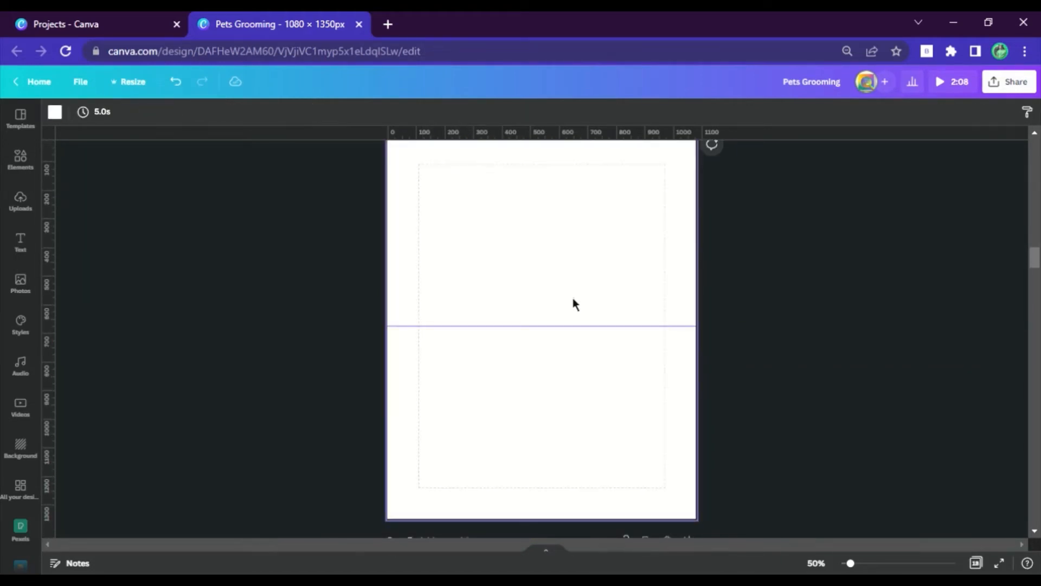
{"action": "key", "text": "ctrl+v"}
Enlarge both pasted texts to font size 97.5 and move them apart, with THE PET above PARADISE.
{"action": "left_click_drag", "start_coordinate": [536, 456], "coordinate": [731, 385]}
{"action": "left_click_drag", "start_coordinate": [609, 351], "coordinate": [589, 271]}
{"action": "left_click", "coordinate": [792, 335]}
{"action": "left_click_drag", "start_coordinate": [606, 312], "coordinate": [593, 413]}
Break the THE PET text into two lines, with THE above PET.
{"action": "left_click", "coordinate": [556, 266]}
{"action": "left_click", "coordinate": [556, 265]}
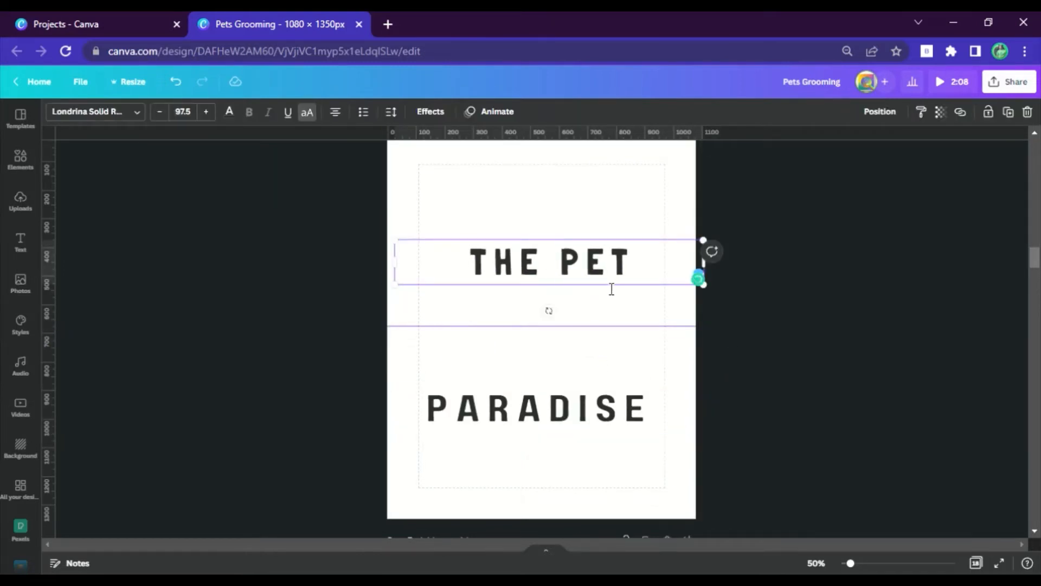
{"action": "key", "text": "BackSpace"}
{"action": "key", "text": "Return"}
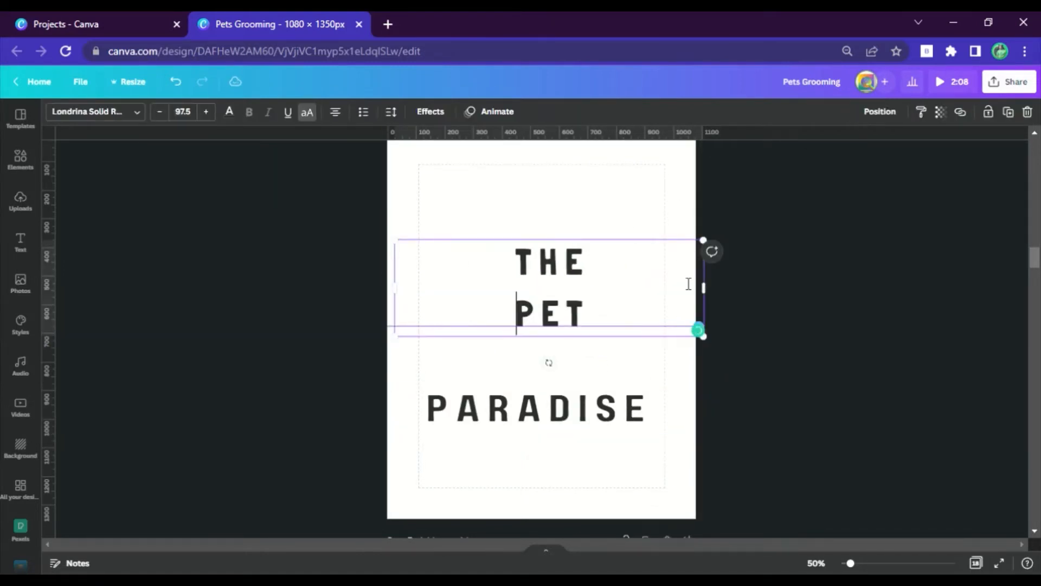
Set the line spacing to 0.5 and the letter spacing to 10 at the PET line.
{"action": "left_click", "coordinate": [392, 112]}
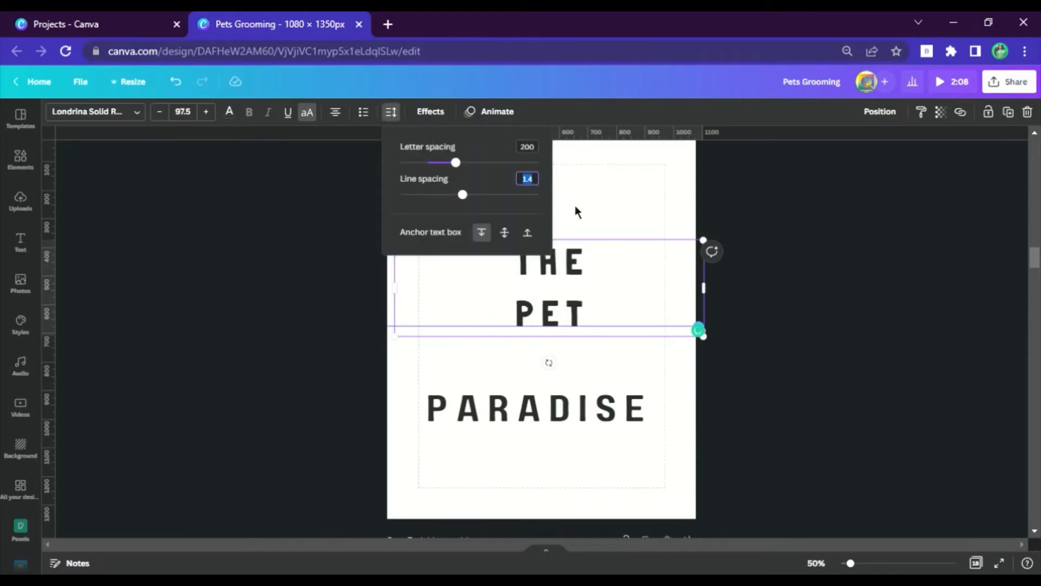
{"action": "left_click_drag", "start_coordinate": [470, 207], "coordinate": [396, 212]}
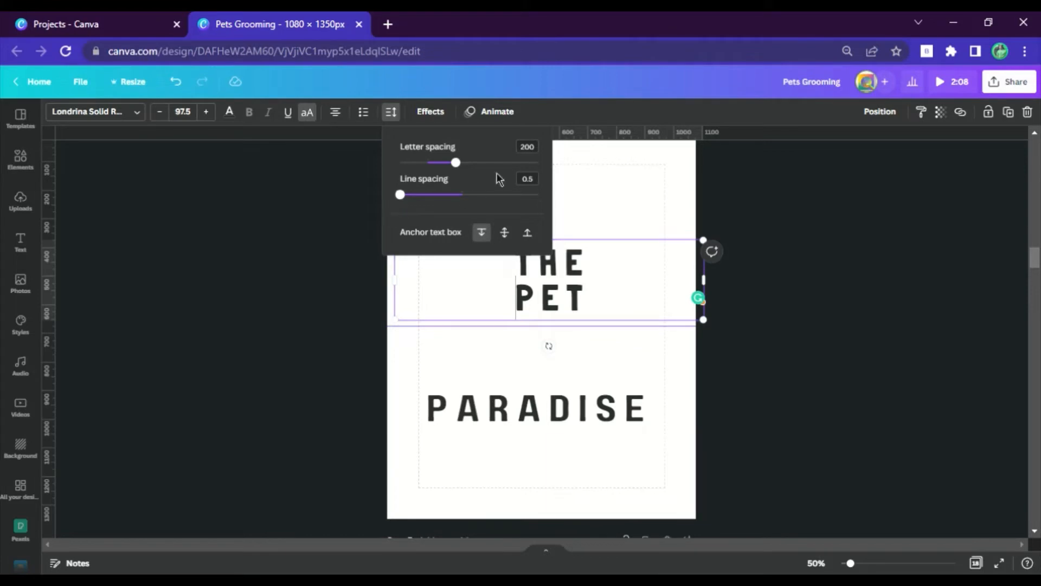
{"action": "left_click", "coordinate": [525, 147]}
{"action": "type", "text": "10"}
{"action": "key", "text": "Return"}
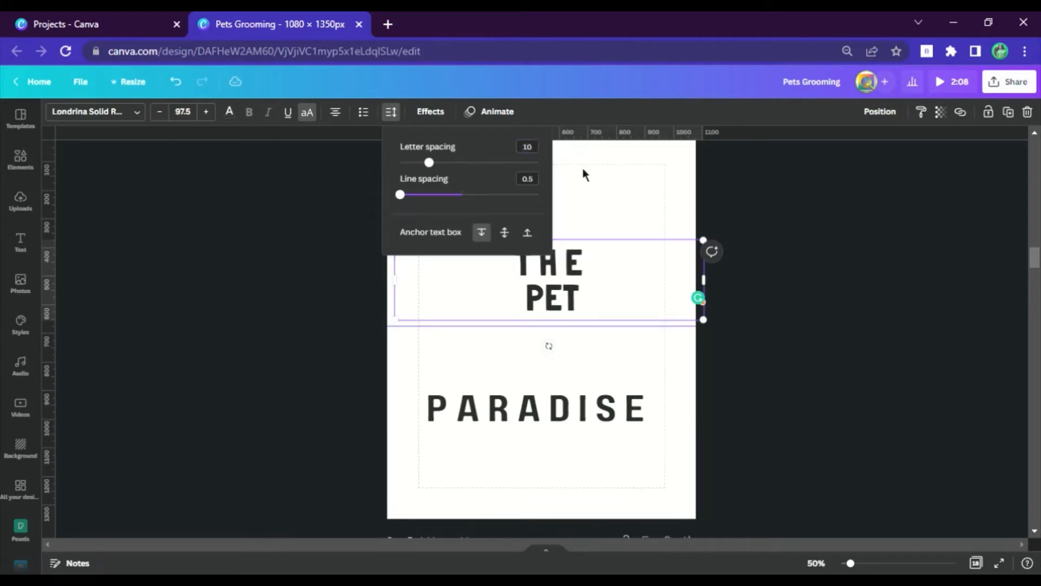
Set the letter spacing of the whole THE PET text to 10.
{"action": "left_click", "coordinate": [607, 287]}
{"action": "key", "text": "ctrl+a"}
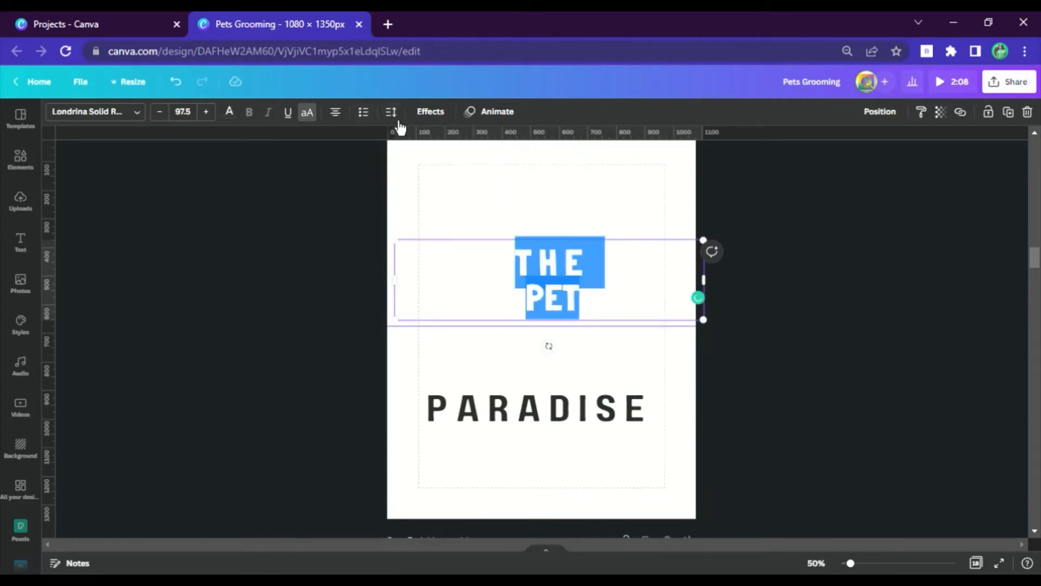
{"action": "left_click", "coordinate": [397, 118]}
{"action": "left_click", "coordinate": [529, 147]}
{"action": "type", "text": "10"}
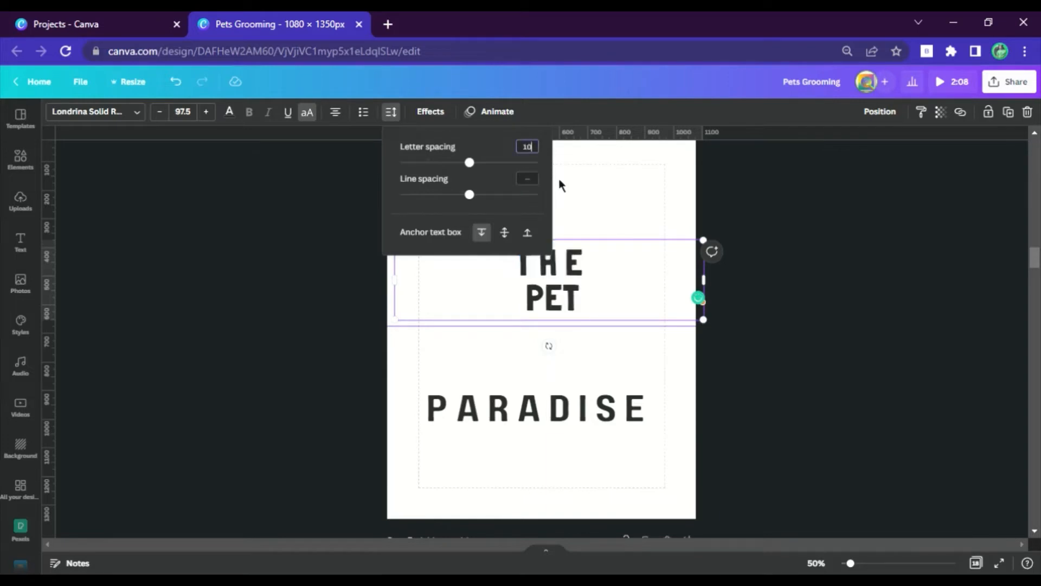
{"action": "key", "text": "Return"}
{"action": "left_click", "coordinate": [753, 307]}
Narrow the THE PET text box, enlarge its text to font size 172 and tighten the line spacing so the lines nearly touch.
{"action": "left_click", "coordinate": [600, 281]}
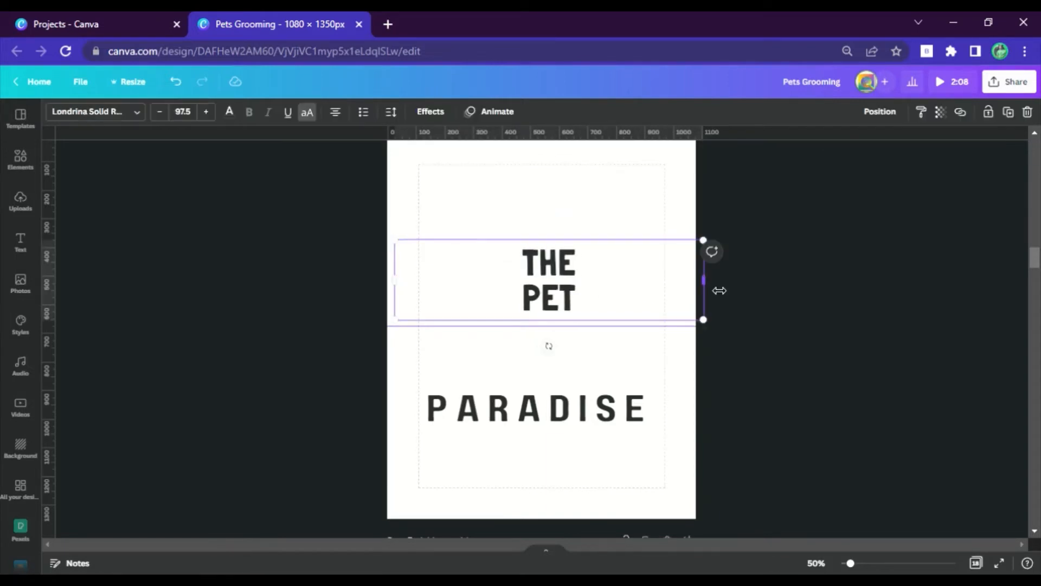
{"action": "left_click_drag", "start_coordinate": [719, 291], "coordinate": [550, 291]}
{"action": "left_click_drag", "start_coordinate": [534, 238], "coordinate": [662, 206]}
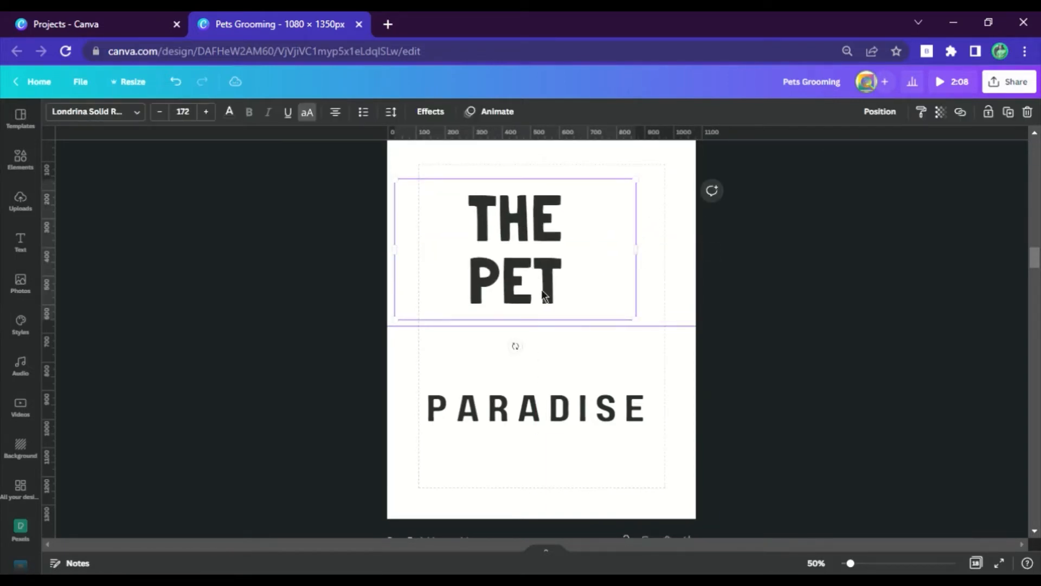
{"action": "left_click_drag", "start_coordinate": [544, 296], "coordinate": [560, 325]}
{"action": "left_click", "coordinate": [390, 112]}
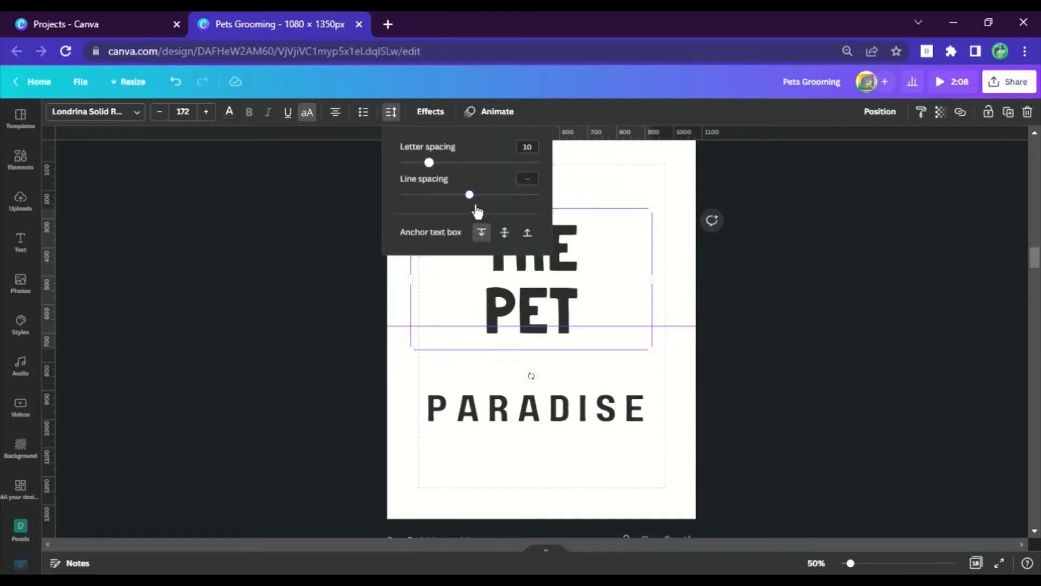
{"action": "left_click_drag", "start_coordinate": [476, 209], "coordinate": [425, 204]}
Shrink PARADISE to font size 73.8, set its line spacing to 0.94 and tighten its letter spacing.
{"action": "left_click", "coordinate": [570, 431]}
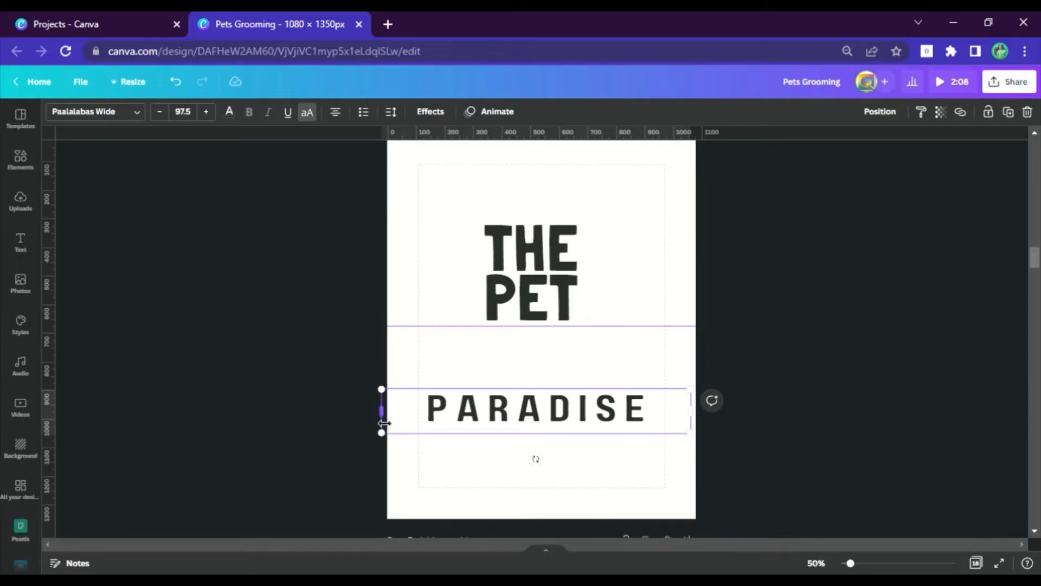
{"action": "left_click_drag", "start_coordinate": [386, 444], "coordinate": [458, 423]}
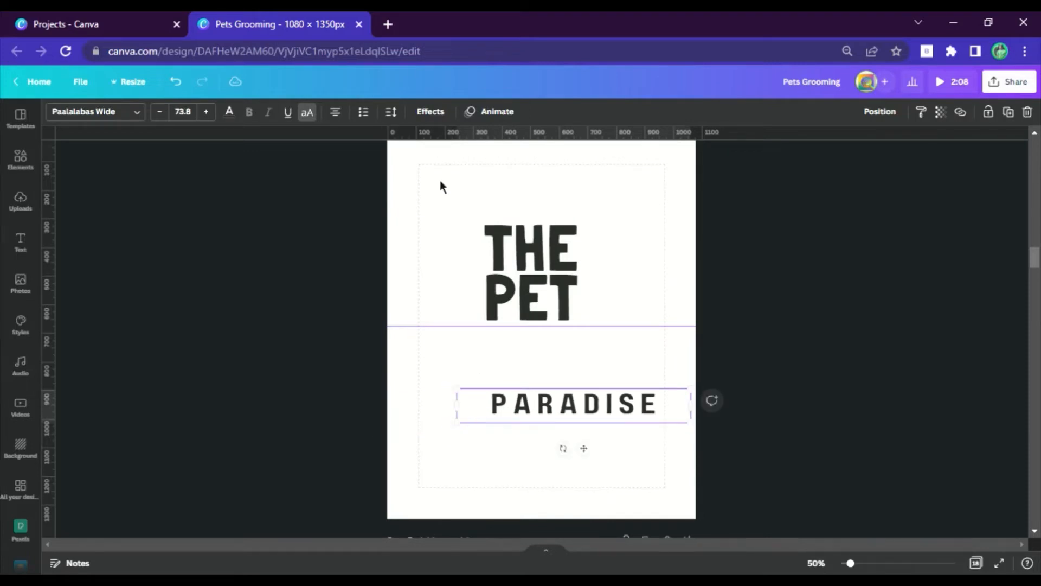
{"action": "left_click", "coordinate": [391, 112]}
{"action": "left_click_drag", "start_coordinate": [454, 212], "coordinate": [438, 208]}
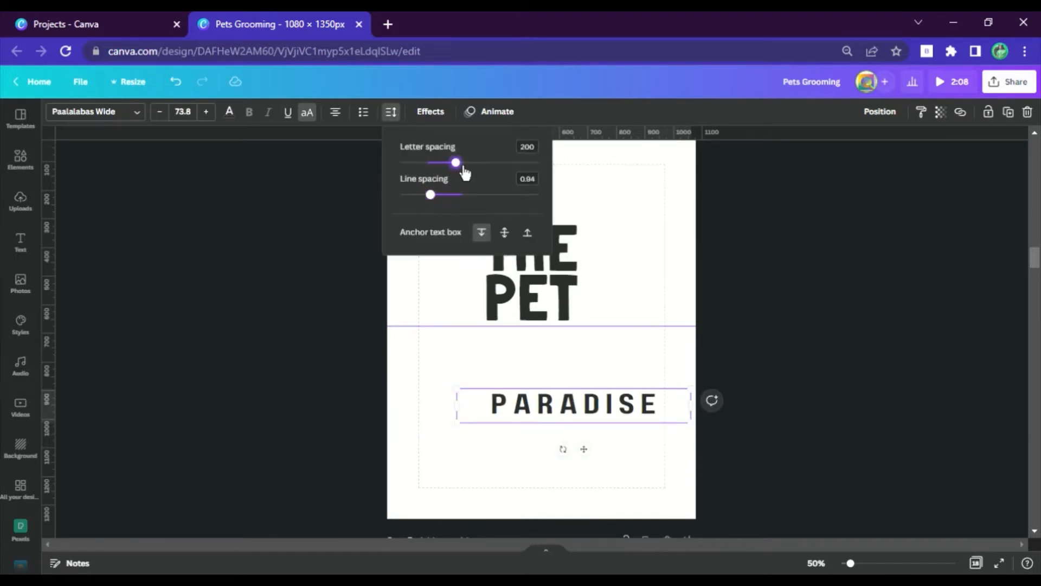
{"action": "left_click_drag", "start_coordinate": [455, 163], "coordinate": [427, 163]}
Move PARADISE directly beneath PET and shrink it to roughly the width of the word above.
{"action": "left_click_drag", "start_coordinate": [564, 419], "coordinate": [555, 354]}
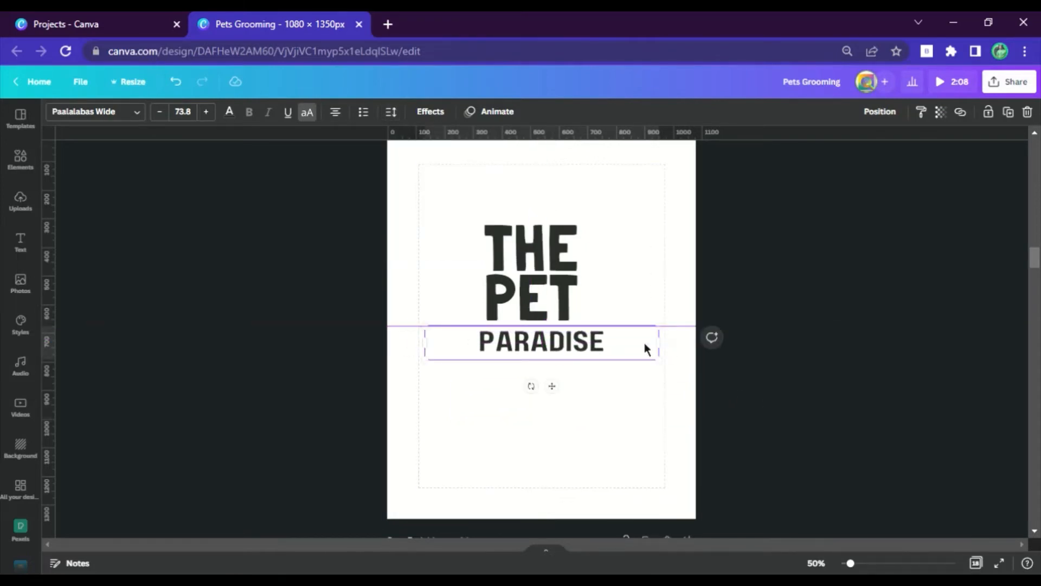
{"action": "left_click_drag", "start_coordinate": [644, 347], "coordinate": [606, 362]}
{"action": "mouse_move", "coordinate": [548, 335]}
{"action": "left_mouse_down"}
{"action": "mouse_move", "coordinate": [539, 343]}
{"action": "mouse_move", "coordinate": [556, 353]}
{"action": "left_mouse_up"}
{"action": "left_click", "coordinate": [726, 356]}
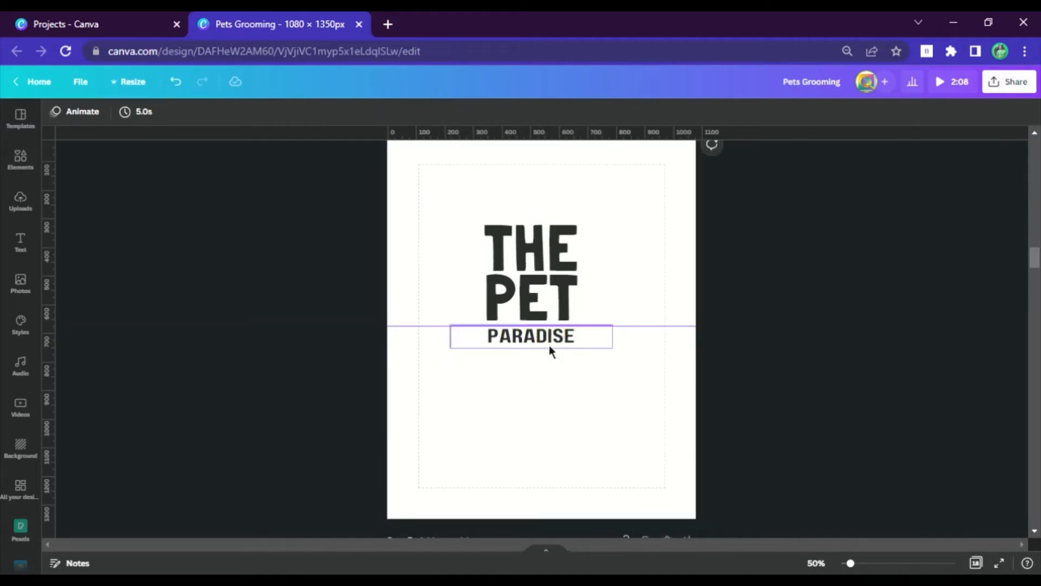
Nudge PARADISE slightly left and up so it aligns with PET's left edge and sits close beneath it.
{"action": "left_click", "coordinate": [551, 345]}
{"action": "key", "text": "Left"}
{"action": "key", "text": "Left"}
{"action": "key", "text": "Left"}
{"action": "key", "text": "Left"}
{"action": "key", "text": "Left"}
{"action": "left_click", "coordinate": [786, 357]}
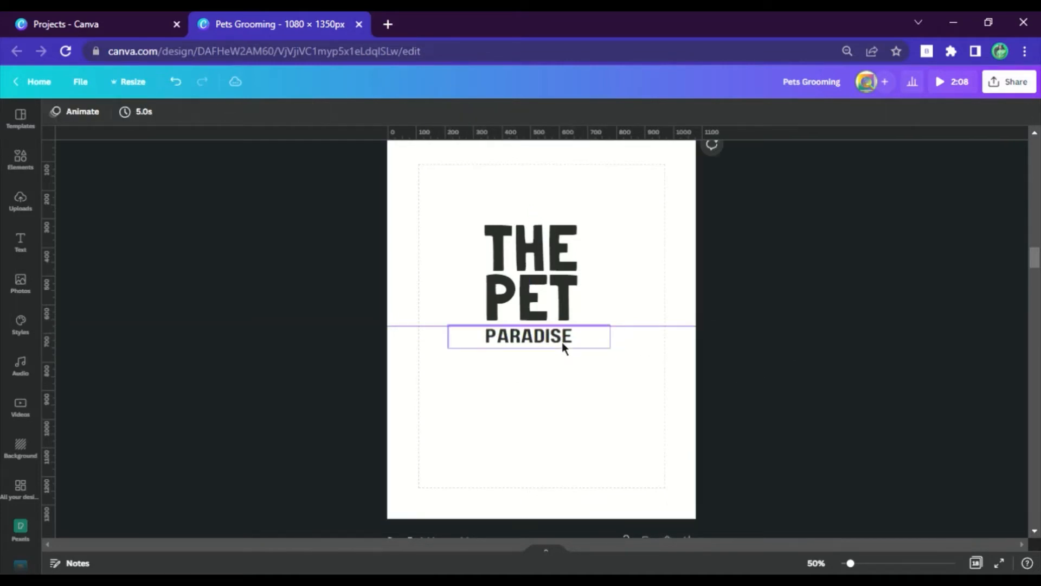
{"action": "left_click", "coordinate": [563, 342]}
{"action": "key", "text": "Up"}
{"action": "key", "text": "Up"}
{"action": "left_click", "coordinate": [717, 363]}
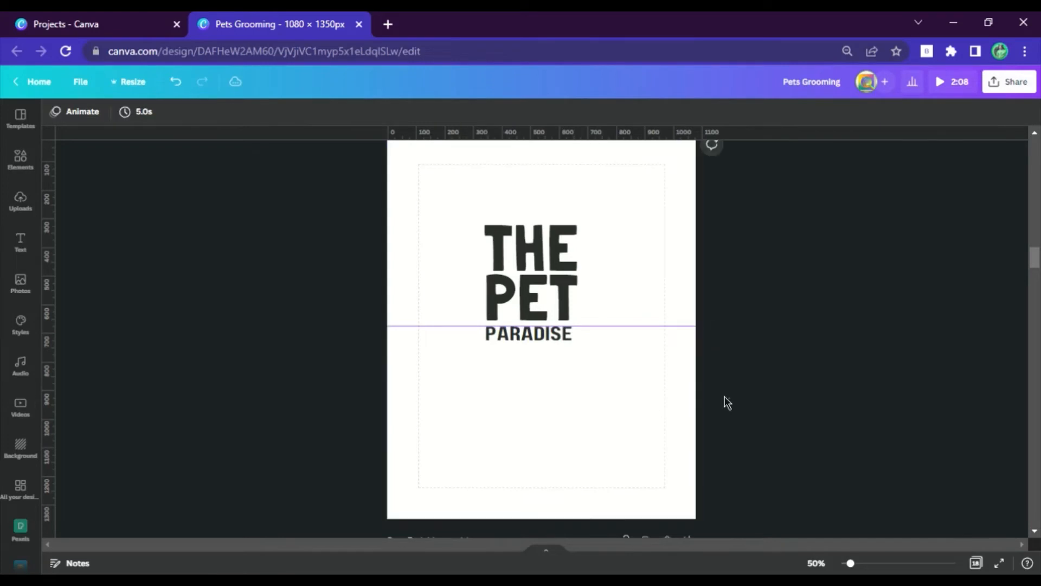
Group THE PET with PARADISE and enlarge the group until THE PET reaches font size 246, keeping it near the page centre.
{"action": "left_click_drag", "start_coordinate": [723, 402], "coordinate": [611, 307]}
{"action": "left_click", "coordinate": [868, 114]}
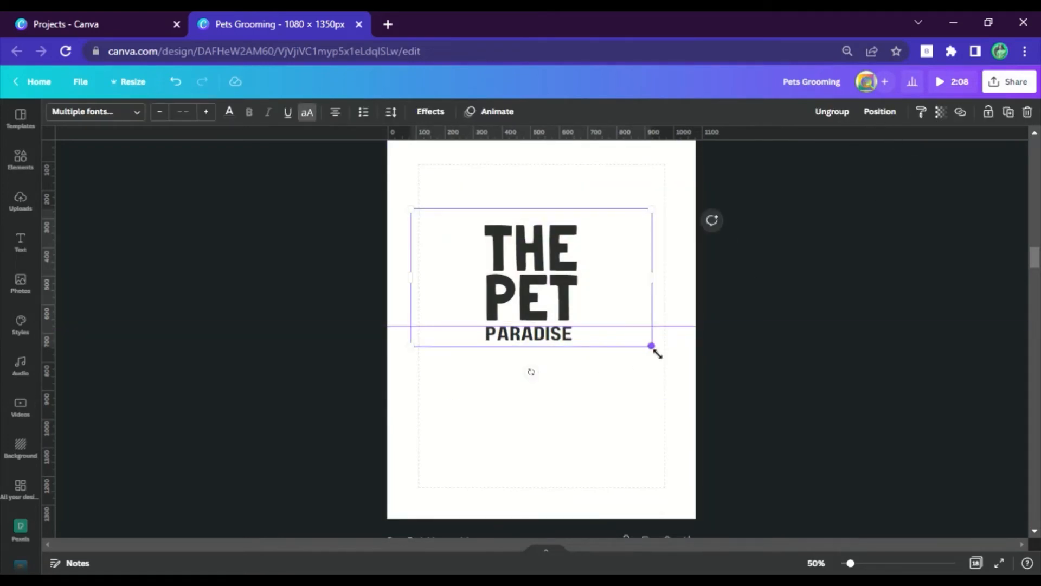
{"action": "left_click_drag", "start_coordinate": [657, 352], "coordinate": [763, 412]}
{"action": "left_click_drag", "start_coordinate": [634, 392], "coordinate": [601, 396]}
{"action": "left_click", "coordinate": [759, 369]}
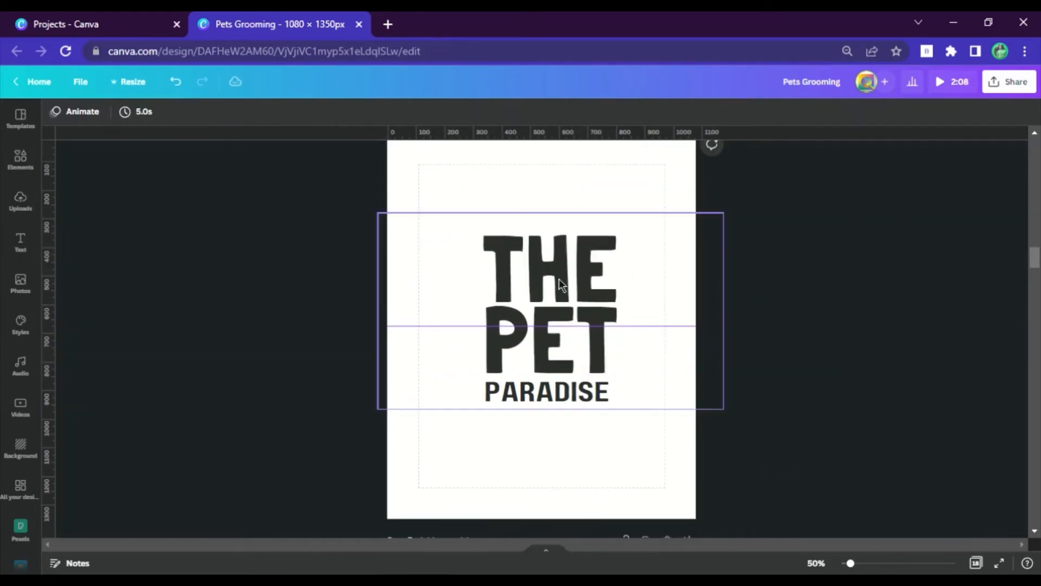
Colour both THE PET and PARADISE with the muted teal from the document colours.
{"action": "left_click", "coordinate": [561, 284]}
{"action": "left_click", "coordinate": [230, 112]}
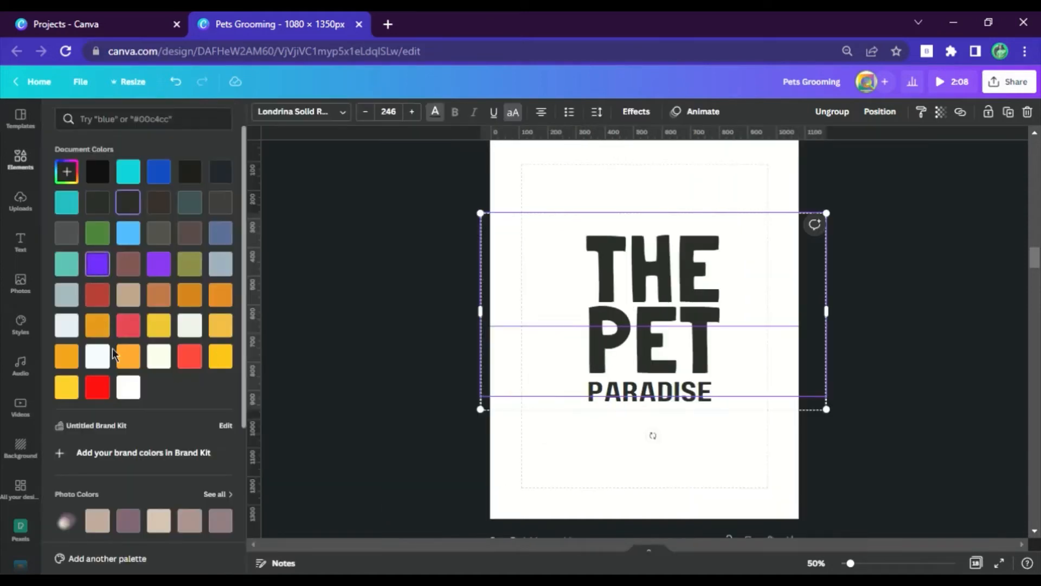
{"action": "left_click", "coordinate": [68, 265]}
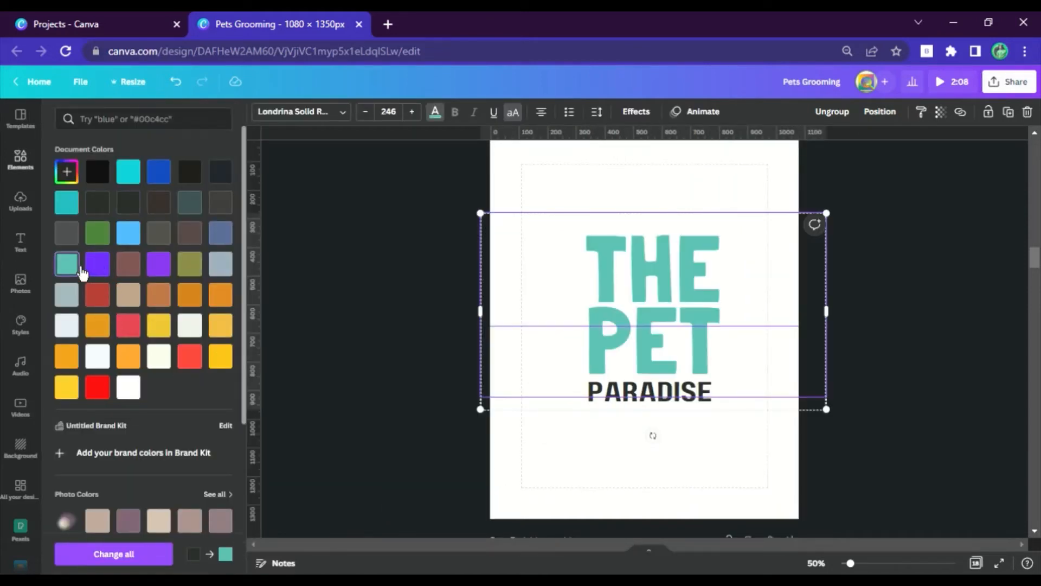
{"action": "left_click", "coordinate": [597, 404]}
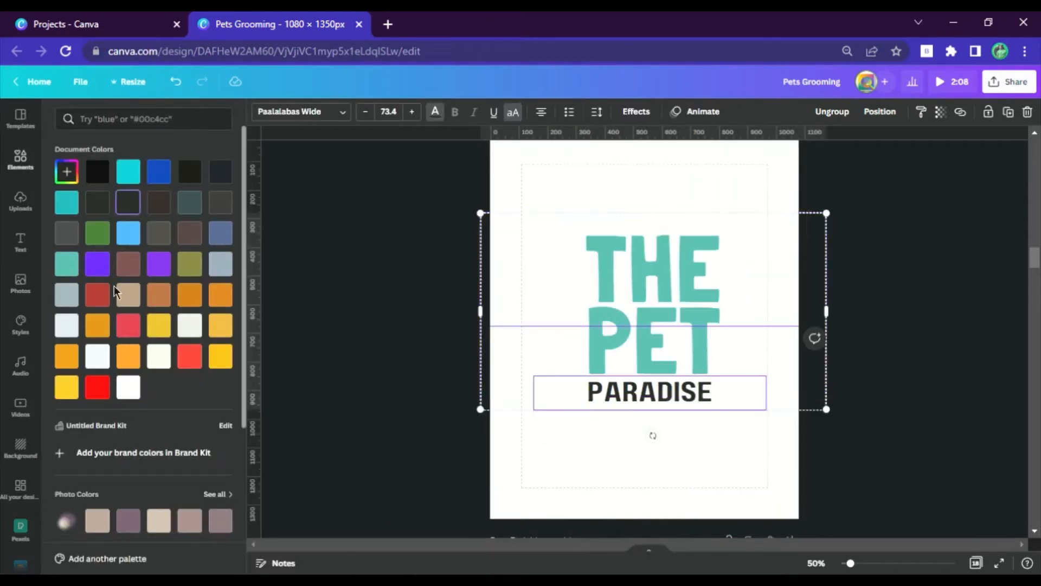
{"action": "left_click", "coordinate": [67, 264]}
{"action": "left_click", "coordinate": [824, 505]}
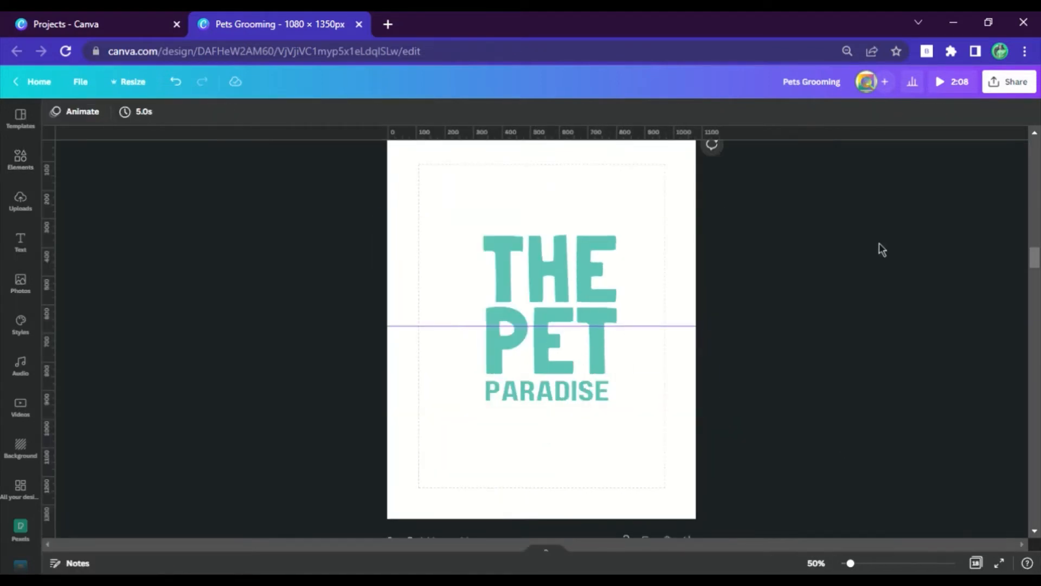
Download only page 6 as a PNG at size 1 with a transparent background.
{"action": "left_click", "coordinate": [995, 90]}
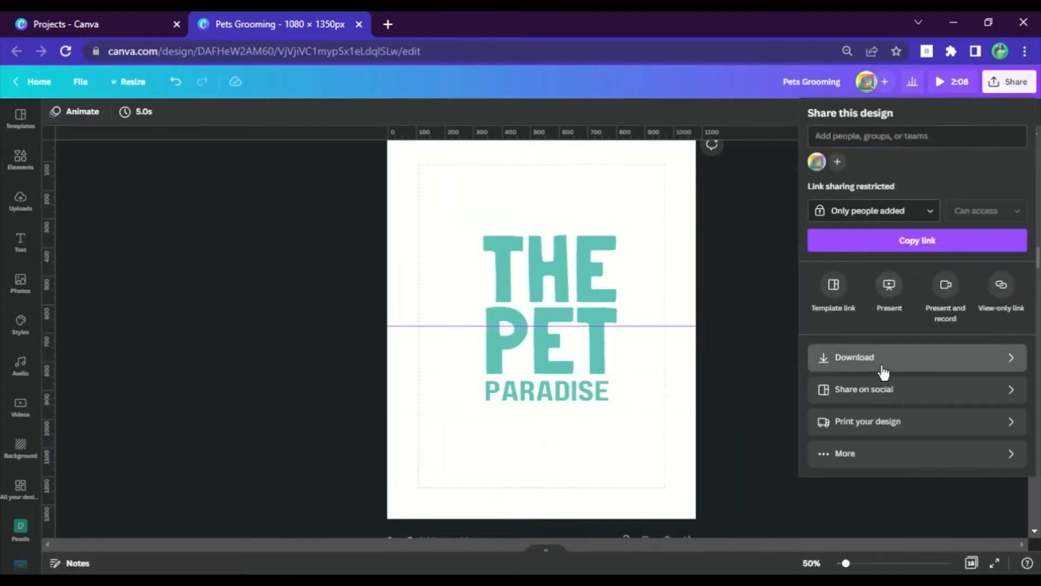
{"action": "left_click", "coordinate": [882, 368]}
{"action": "left_click", "coordinate": [995, 166]}
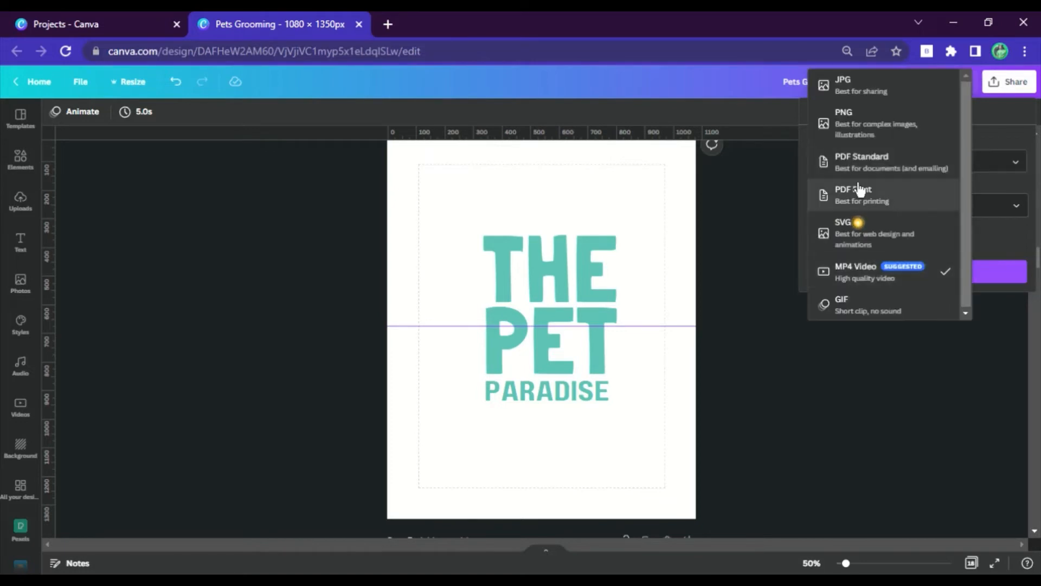
{"action": "left_click", "coordinate": [866, 138]}
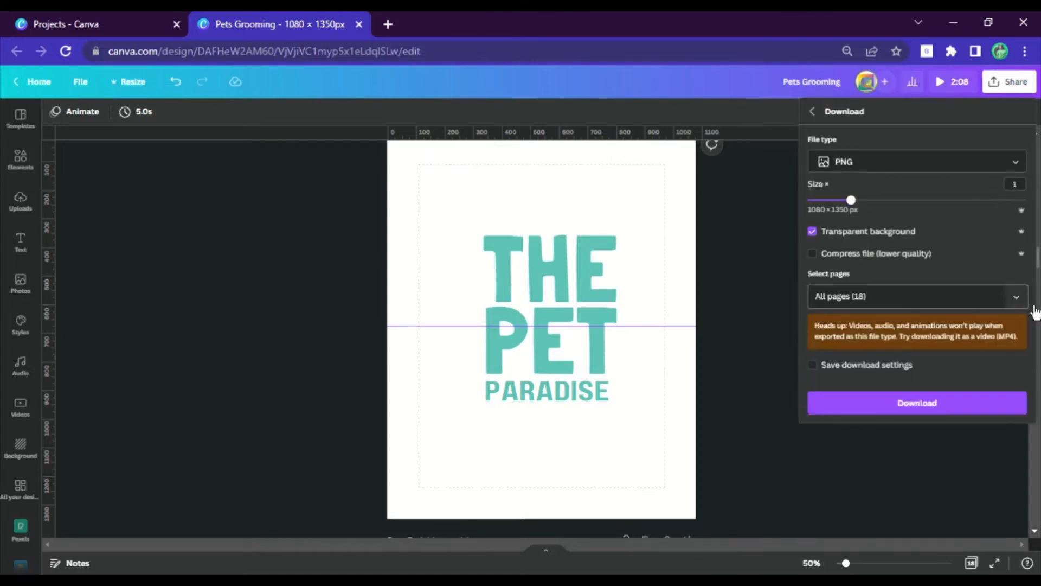
{"action": "left_click", "coordinate": [1016, 297]}
{"action": "left_click", "coordinate": [1013, 346]}
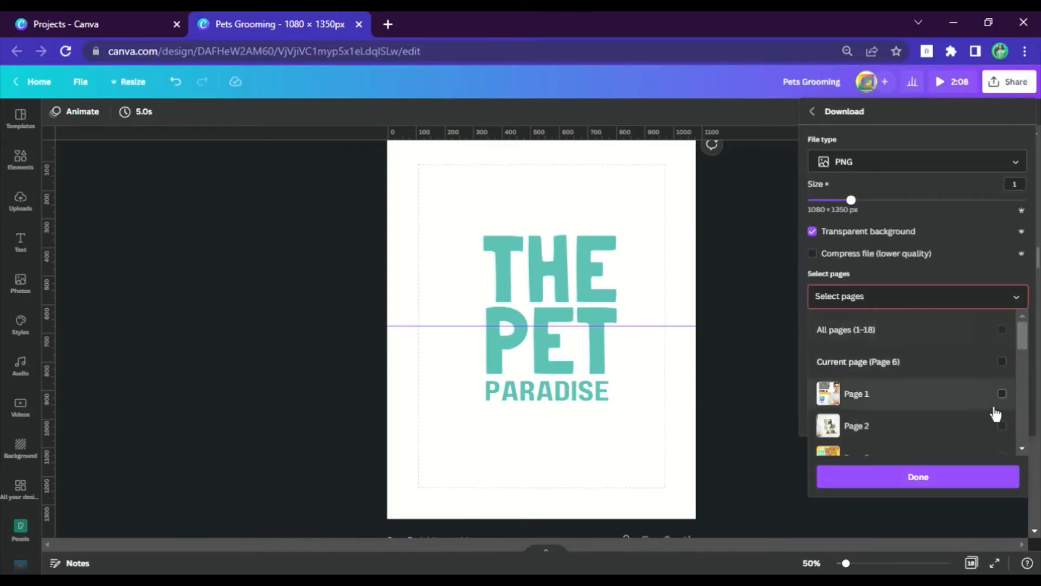
{"action": "scroll", "coordinate": [987, 412], "scroll_direction": "down", "scroll_amount": 3}
{"action": "left_click", "coordinate": [976, 401]}
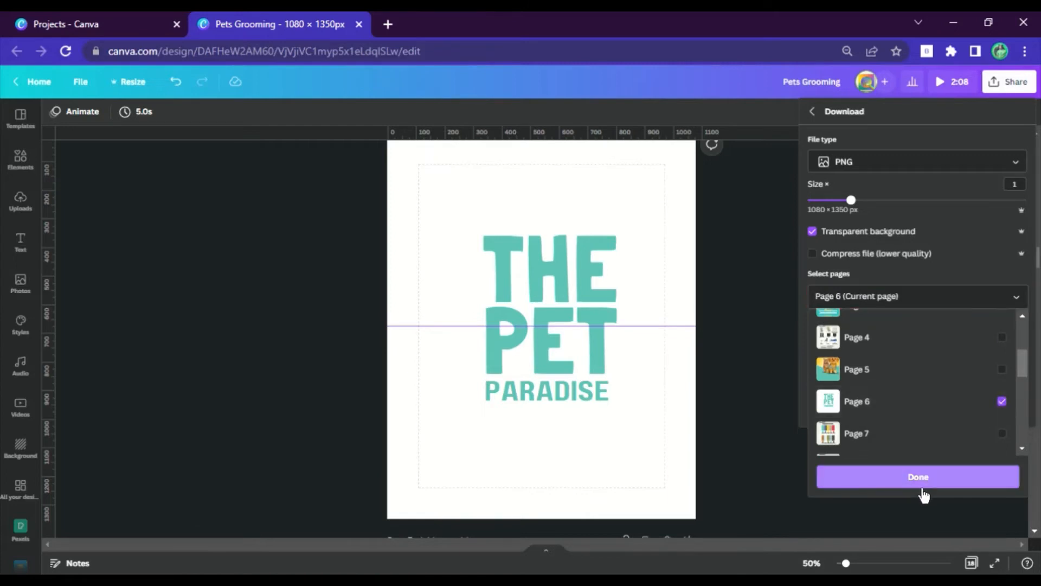
{"action": "left_click", "coordinate": [863, 480]}
{"action": "left_click", "coordinate": [876, 408]}
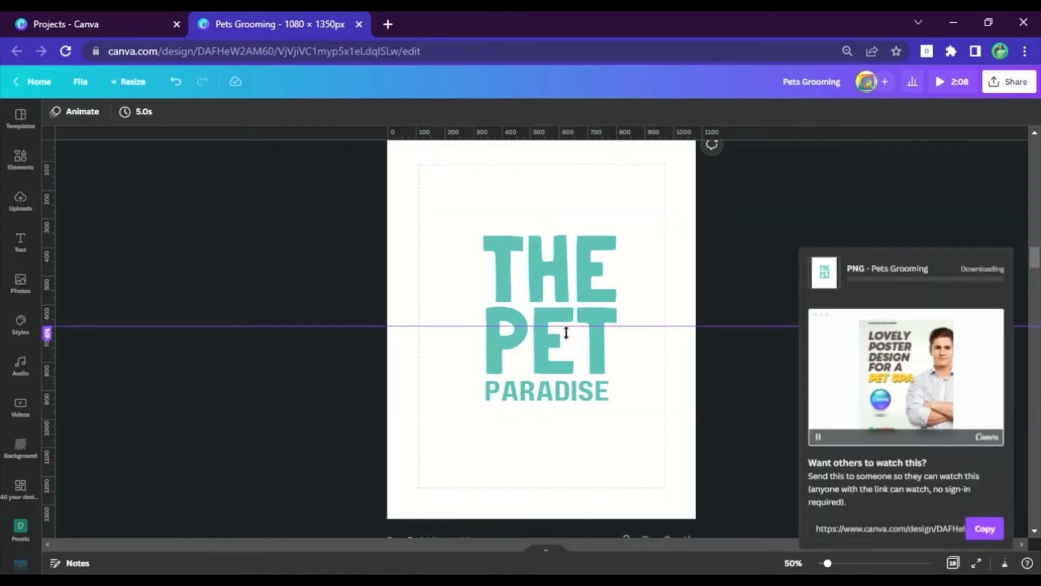
Insert the downloaded Pets Grooming.png title onto page 5 and place it over the cat.
{"action": "scroll", "coordinate": [574, 277], "scroll_direction": "up", "scroll_amount": 10}
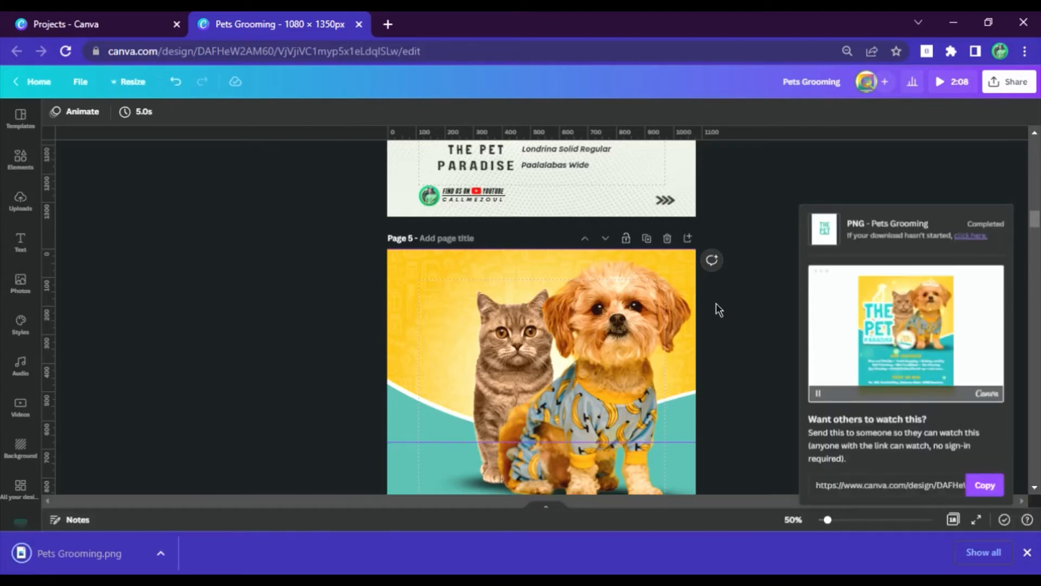
{"action": "scroll", "coordinate": [710, 312], "scroll_direction": "down", "scroll_amount": 5}
{"action": "left_click_drag", "start_coordinate": [70, 561], "coordinate": [414, 353]}
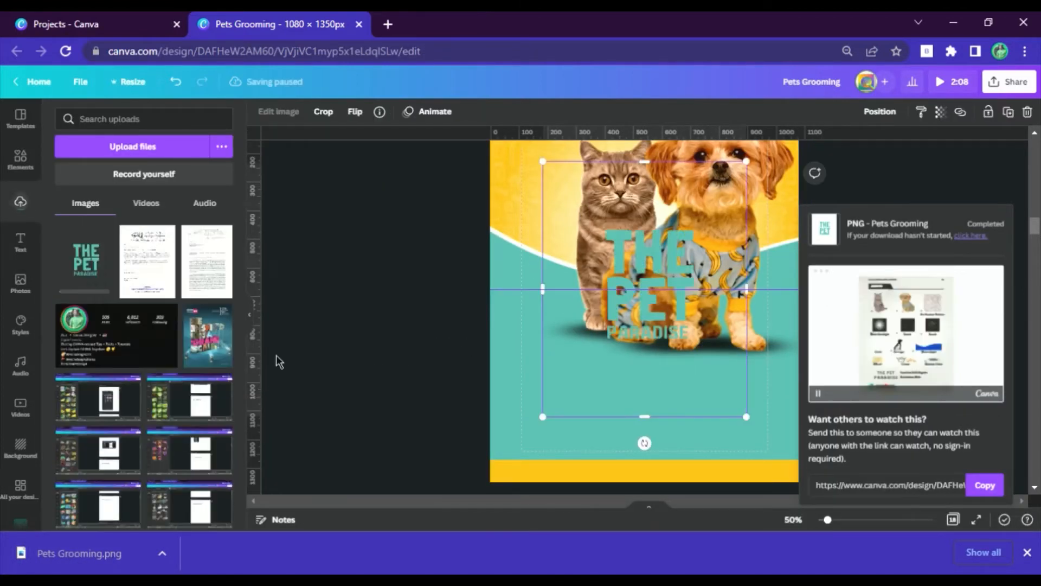
{"action": "left_click", "coordinate": [258, 329]}
{"action": "left_click_drag", "start_coordinate": [517, 347], "coordinate": [460, 321]}
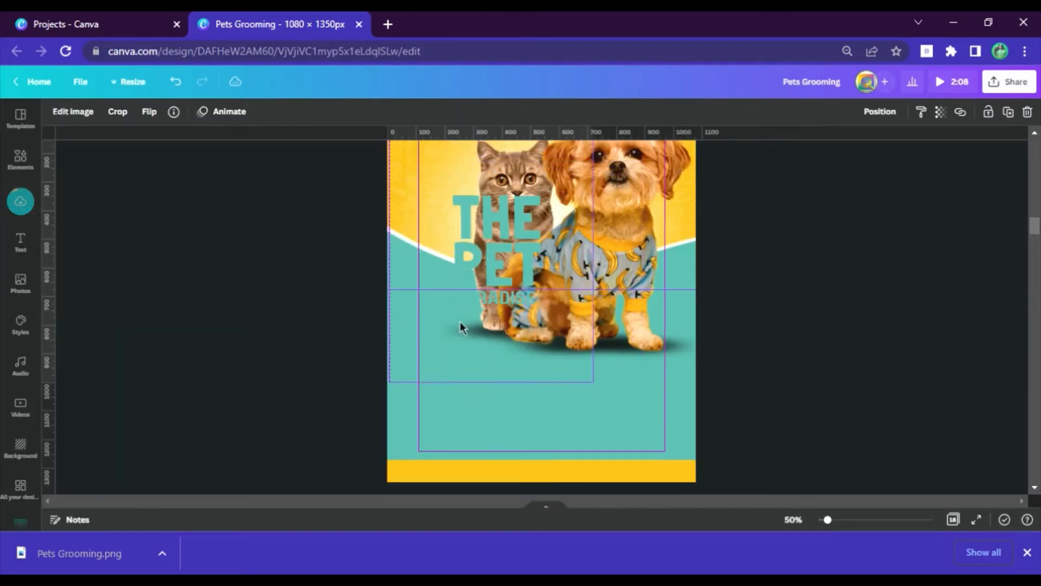
Give the title image a Glow shadow with size 12, transparency 100 and blur 0.
{"action": "left_click", "coordinate": [80, 114]}
{"action": "scroll", "coordinate": [209, 379], "scroll_direction": "down", "scroll_amount": 6}
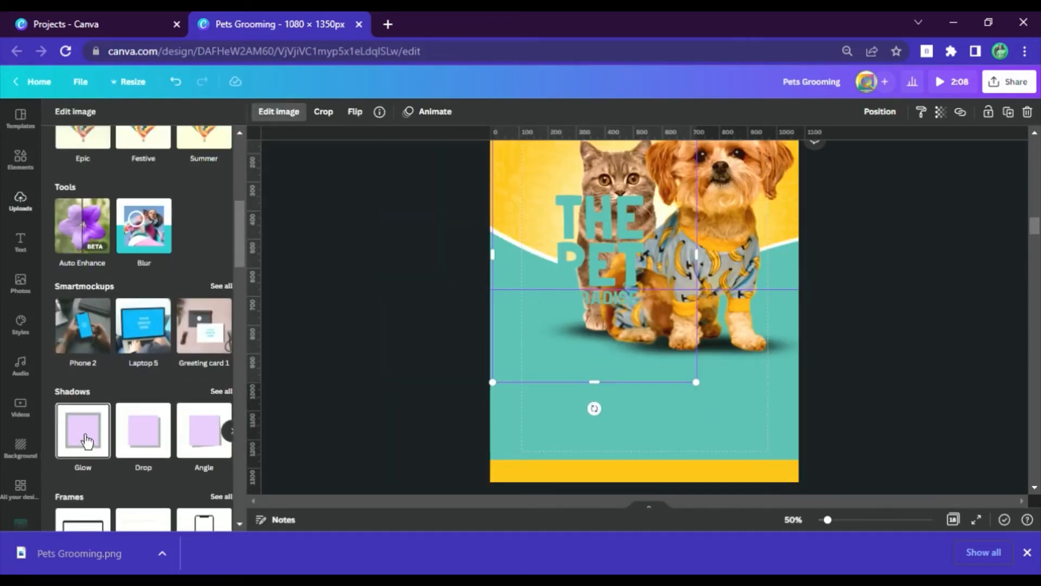
{"action": "left_click", "coordinate": [87, 441]}
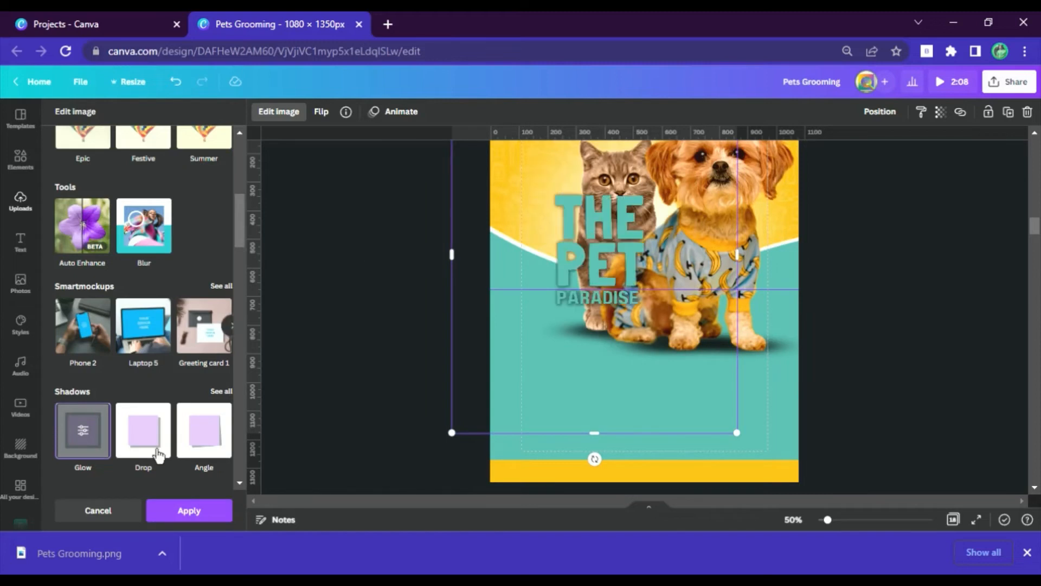
{"action": "left_click", "coordinate": [83, 430]}
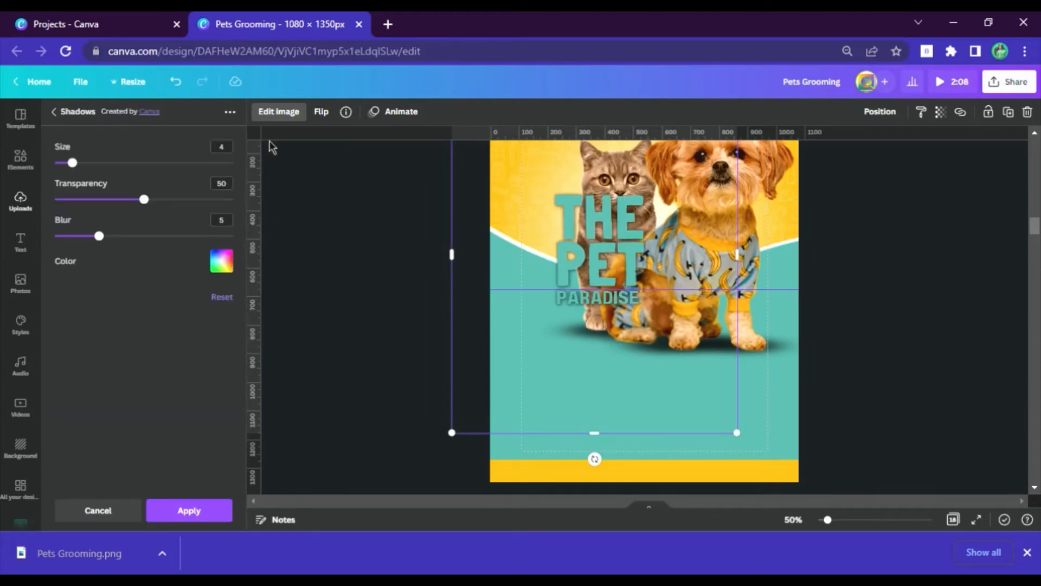
{"action": "type", "text": "12"}
{"action": "key", "text": "Tab"}
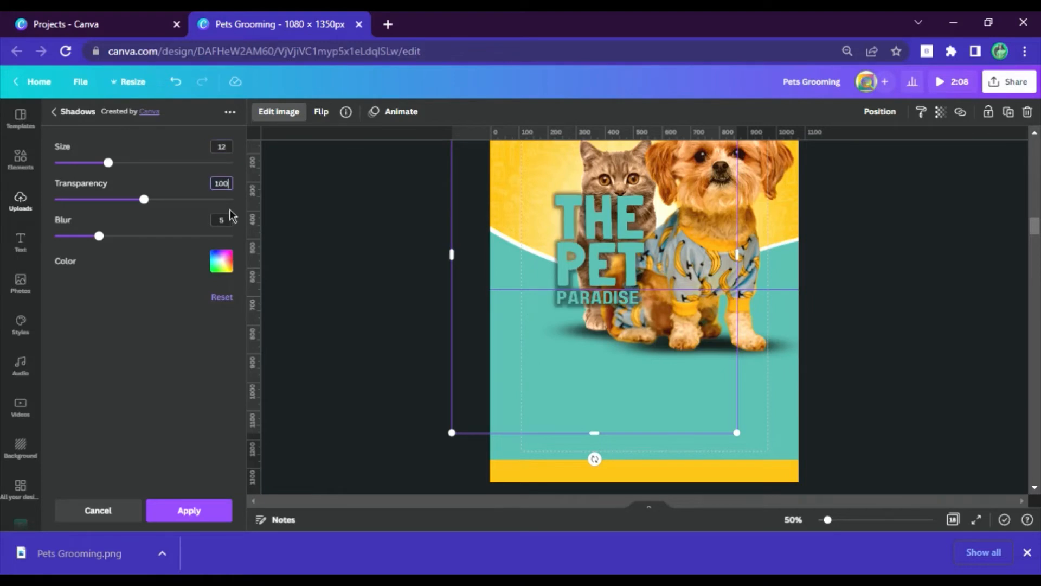
{"action": "type", "text": "0"}
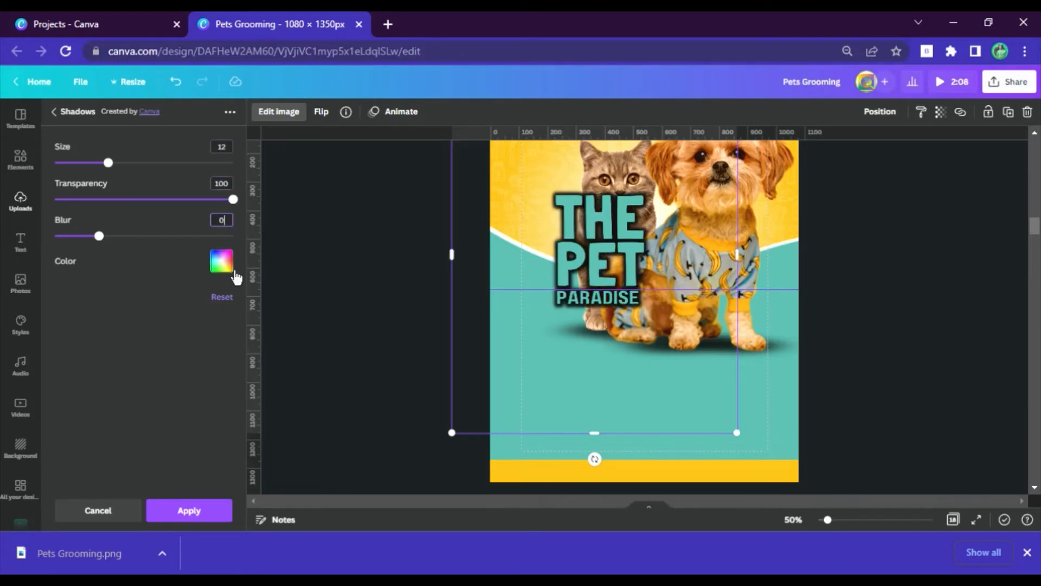
Colour the title's glow white from the document colours and apply the effect.
{"action": "left_click", "coordinate": [228, 266]}
{"action": "scroll", "coordinate": [374, 430], "scroll_direction": "down", "scroll_amount": 5}
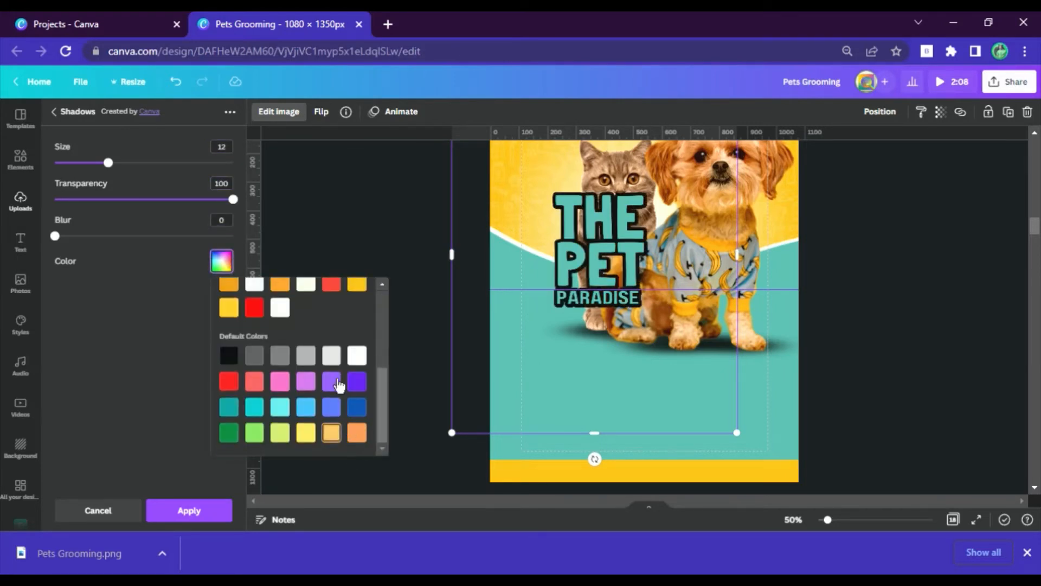
{"action": "left_click", "coordinate": [284, 316]}
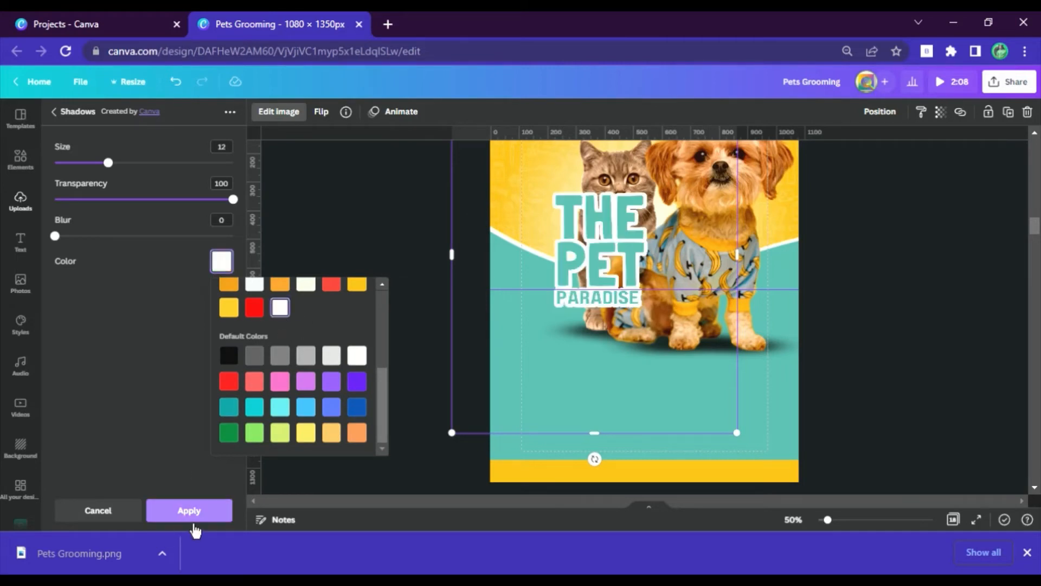
{"action": "left_click", "coordinate": [190, 515]}
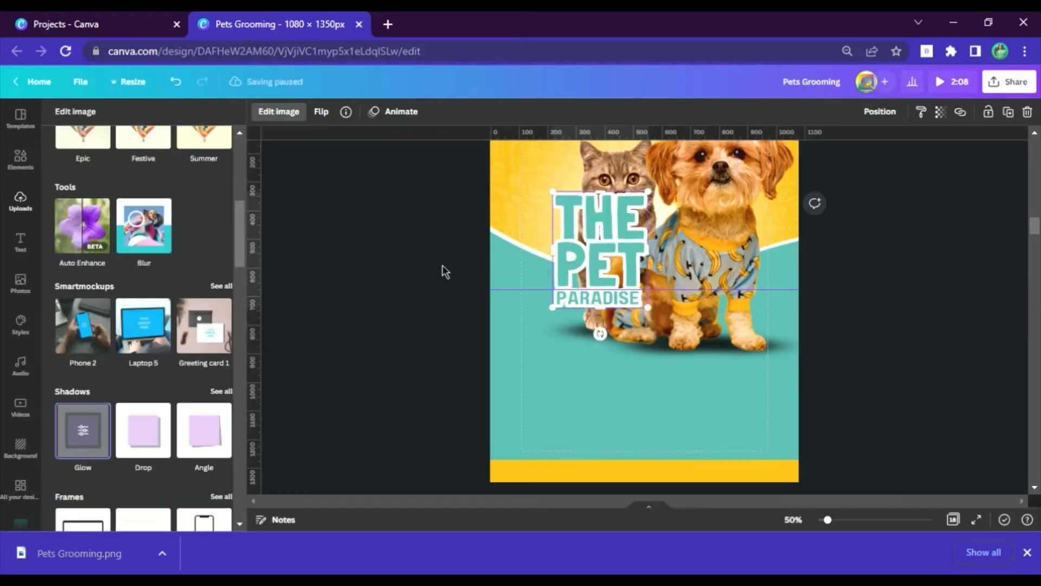
{"action": "left_click_drag", "start_coordinate": [650, 192], "coordinate": [673, 163]}
{"action": "left_click_drag", "start_coordinate": [632, 239], "coordinate": [594, 250]}
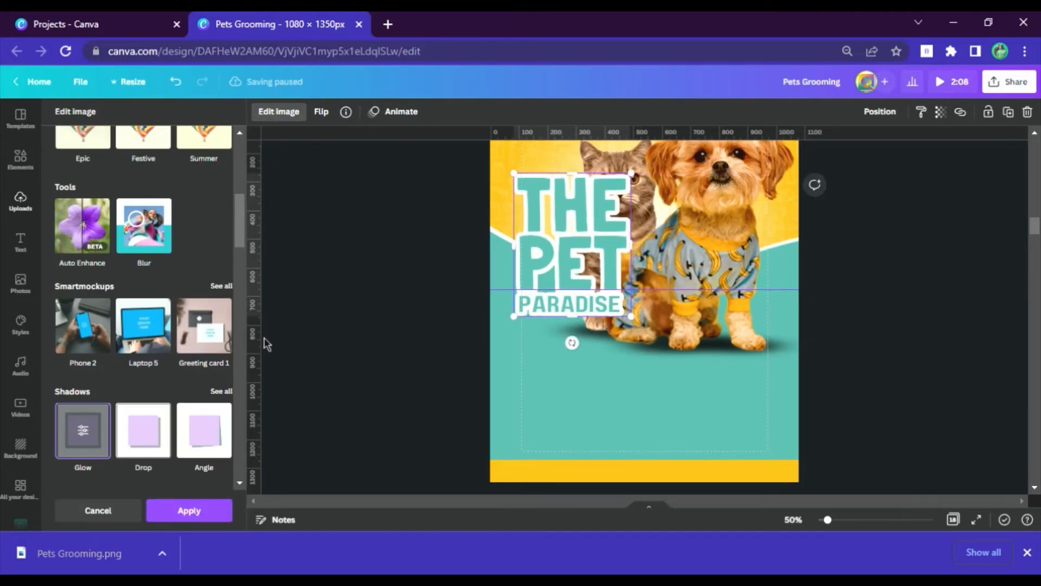
{"action": "key", "text": "ctrl+z"}
{"action": "key", "text": "ctrl+z"}
{"action": "key", "text": "ctrl+z"}
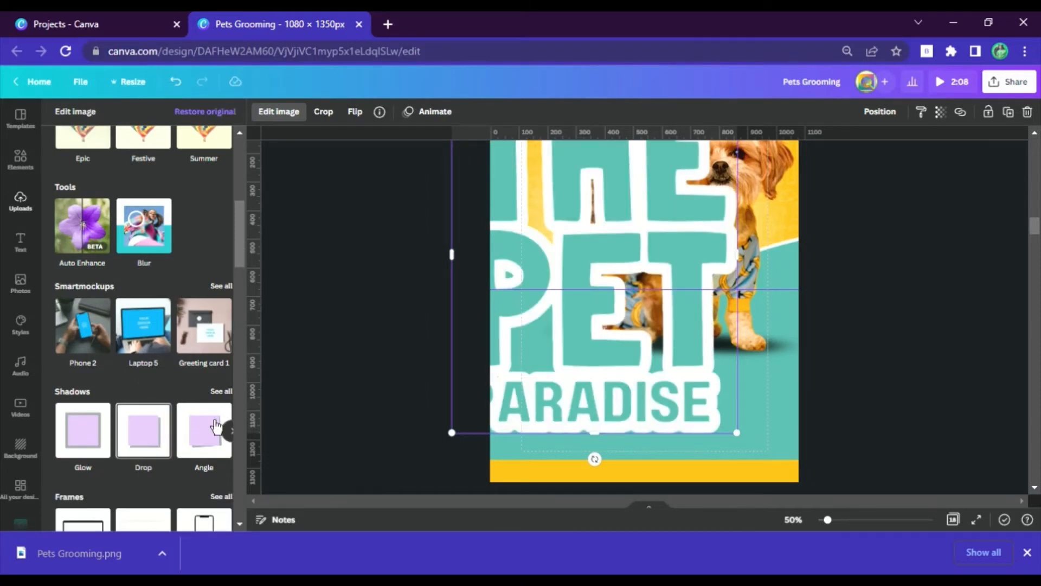
Scale down the white-outlined title and place it over the cat's lower body, with its left edge on the page margin.
{"action": "left_click", "coordinate": [678, 346]}
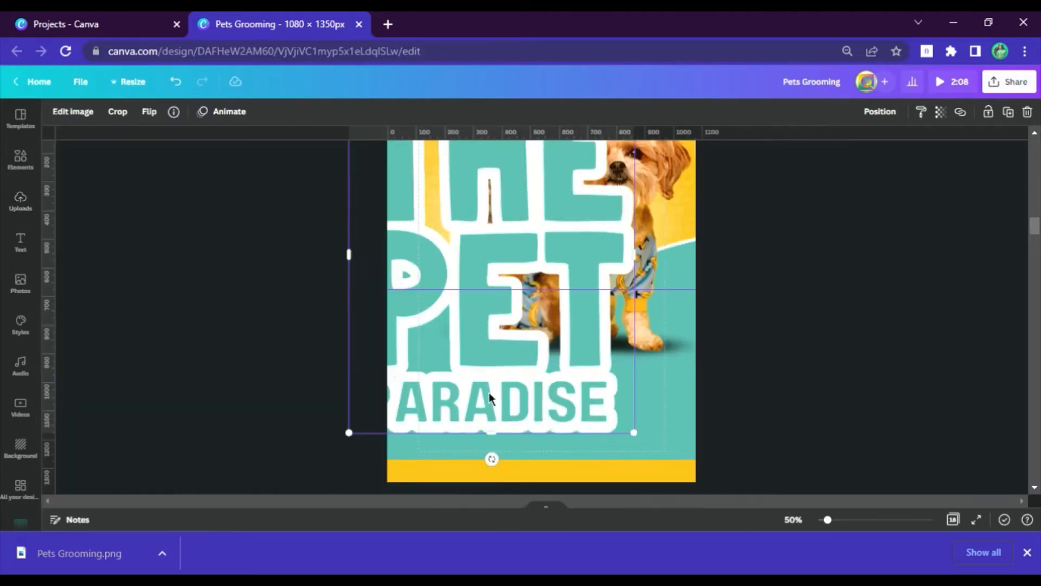
{"action": "left_click_drag", "start_coordinate": [349, 433], "coordinate": [474, 360]}
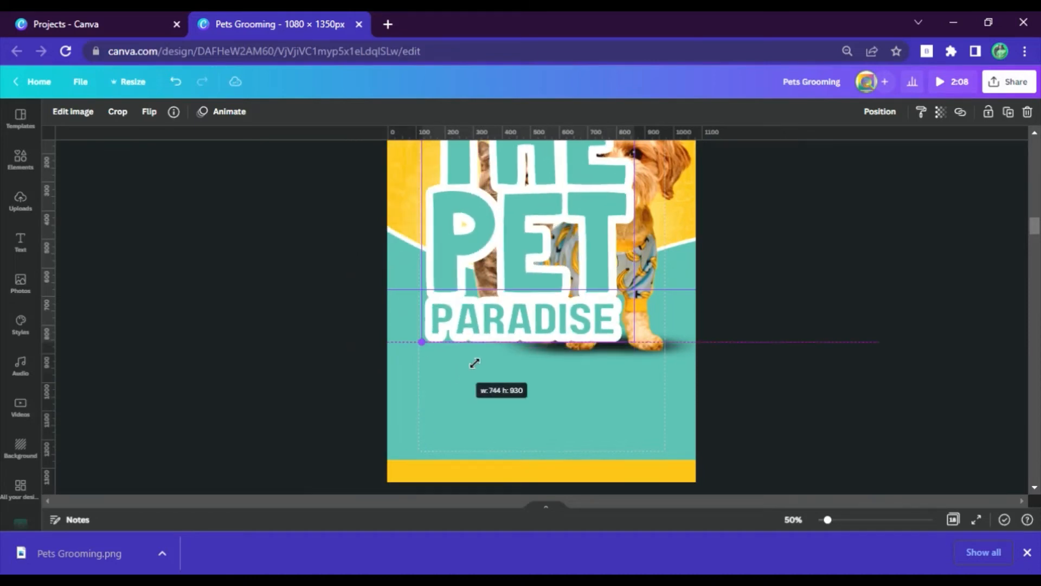
{"action": "left_click", "coordinate": [278, 358]}
{"action": "scroll", "coordinate": [528, 299], "scroll_direction": "up", "scroll_amount": 3}
{"action": "left_click", "coordinate": [528, 298]}
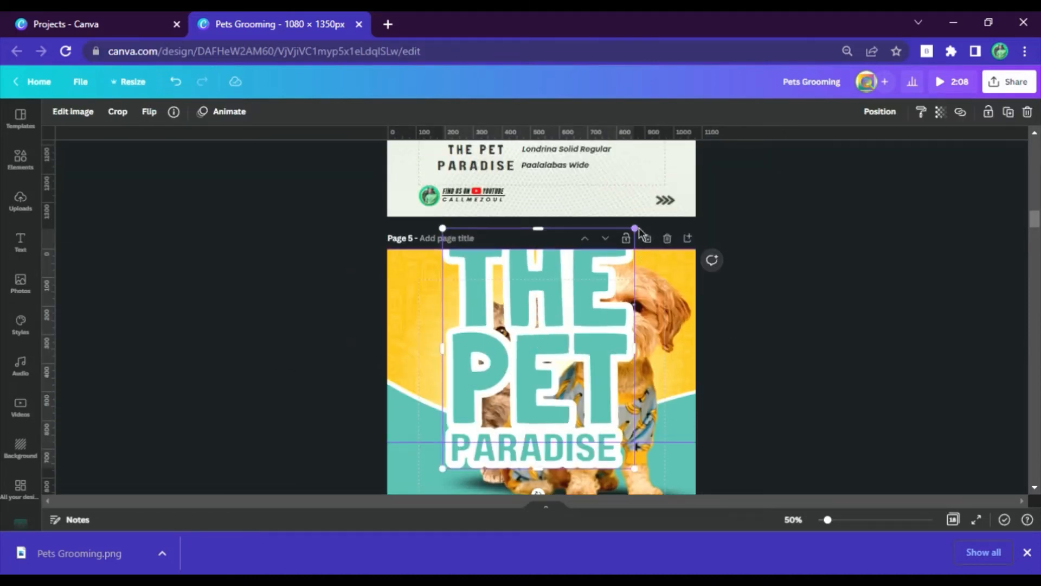
{"action": "left_click_drag", "start_coordinate": [635, 228], "coordinate": [565, 331]}
{"action": "scroll", "coordinate": [510, 334], "scroll_direction": "down", "scroll_amount": 4}
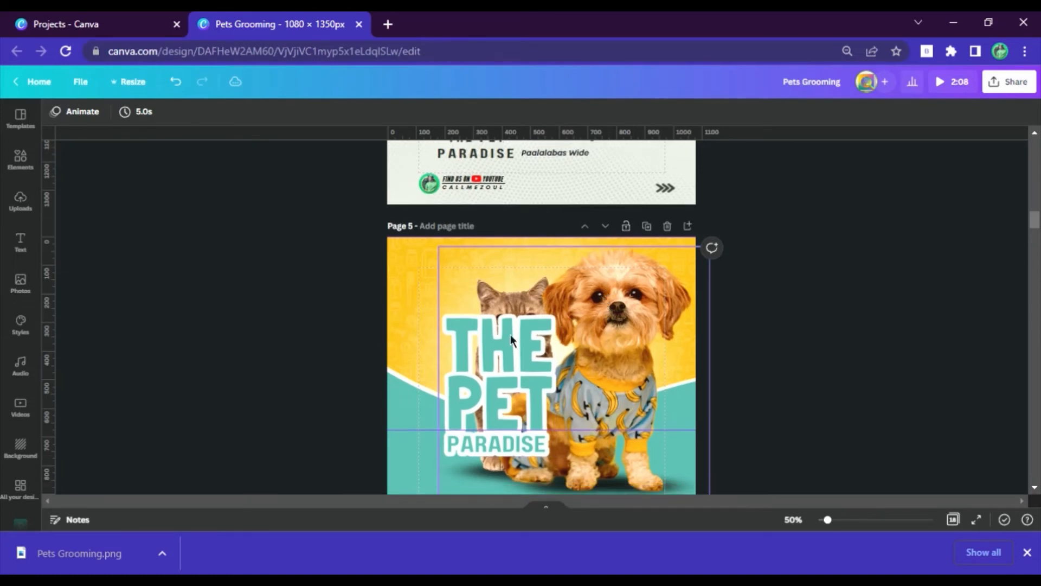
{"action": "left_click_drag", "start_coordinate": [514, 253], "coordinate": [501, 272]}
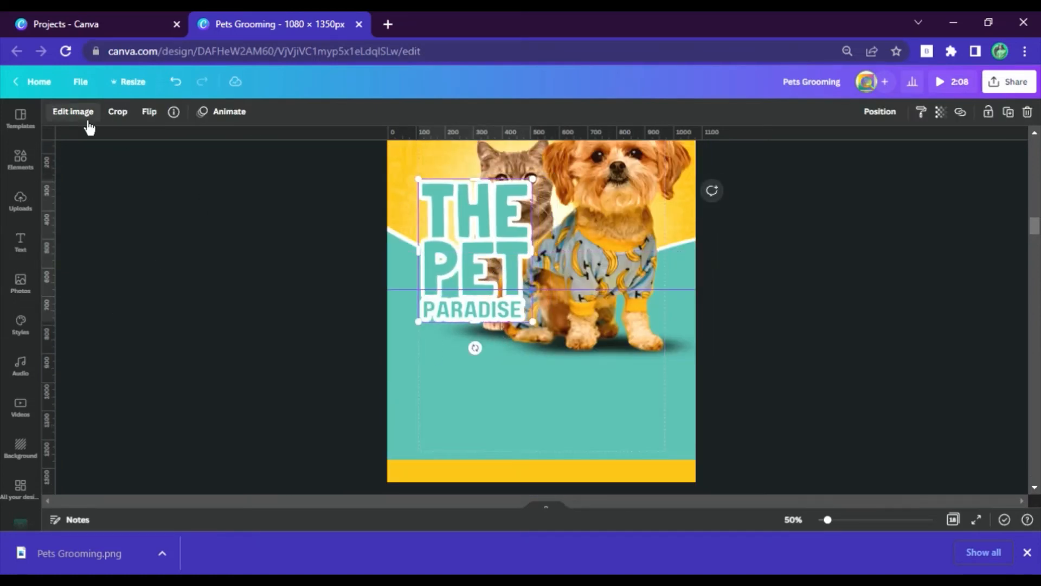
Apply a Drop shadow to the outlined title with its direction set to Bottom.
{"action": "left_click", "coordinate": [80, 113]}
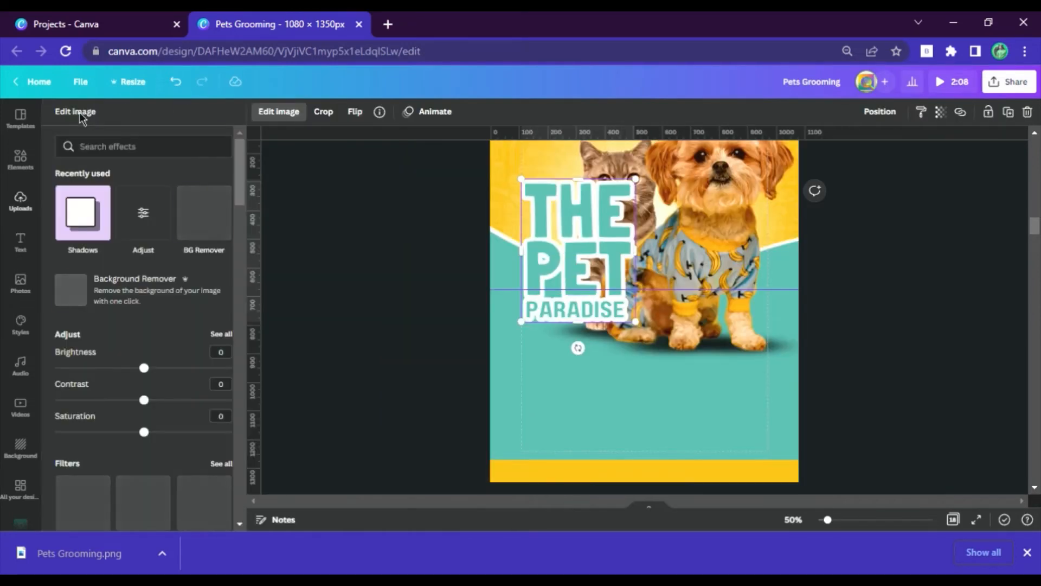
{"action": "left_click", "coordinate": [84, 214]}
{"action": "left_click", "coordinate": [213, 192]}
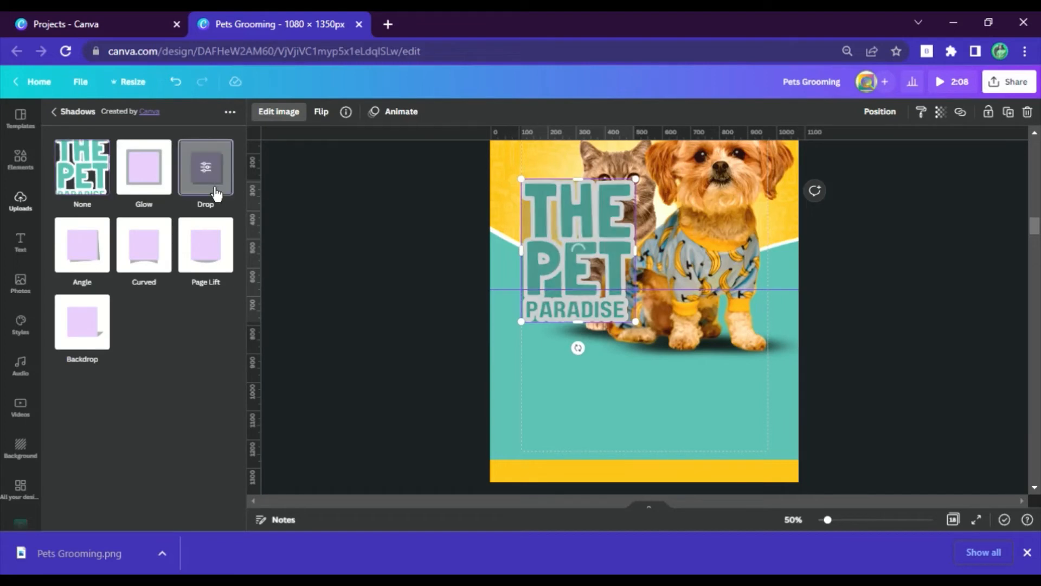
{"action": "left_click", "coordinate": [214, 194]}
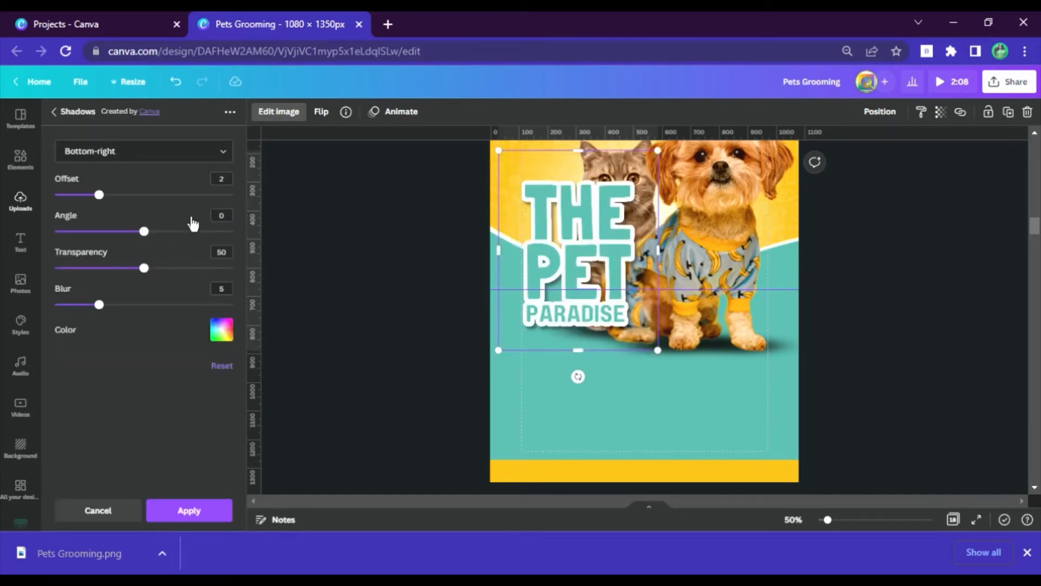
{"action": "left_click", "coordinate": [163, 151]}
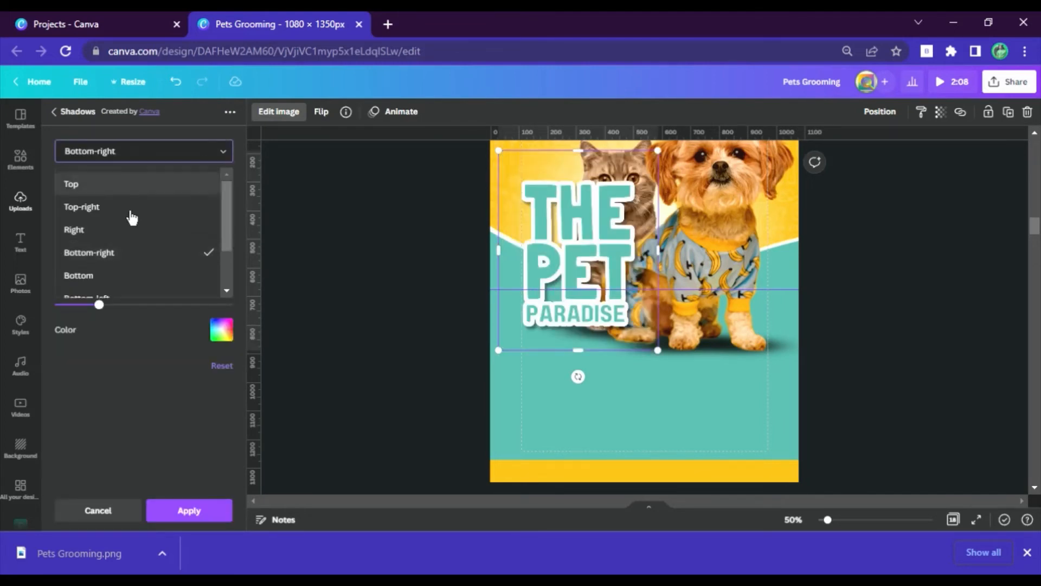
{"action": "left_click", "coordinate": [95, 282]}
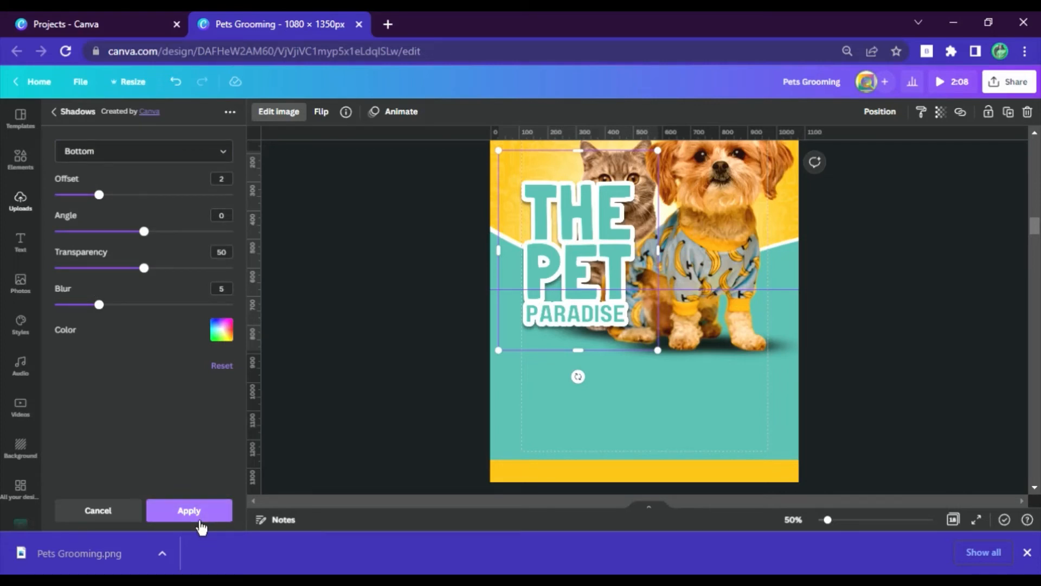
{"action": "left_click", "coordinate": [201, 514]}
Shrink the shadowed title slightly and nudge it up and left near the page's left margin.
{"action": "left_click", "coordinate": [565, 256]}
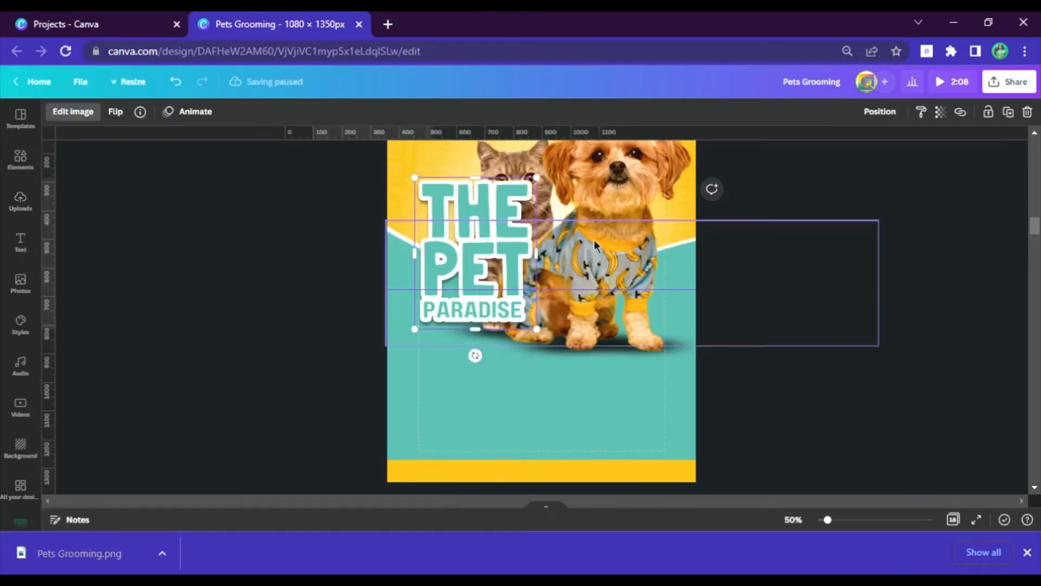
{"action": "left_click_drag", "start_coordinate": [538, 179], "coordinate": [522, 198]}
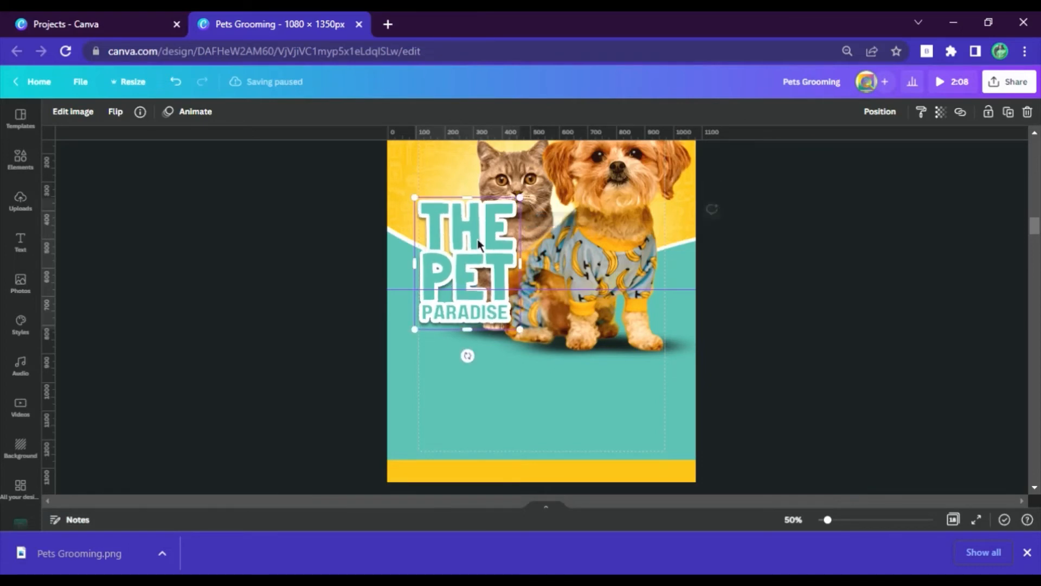
{"action": "left_click_drag", "start_coordinate": [479, 240], "coordinate": [475, 227]}
Scale the cat and dog down slightly and shift them right so the cat's face clears the title.
{"action": "left_click", "coordinate": [634, 209]}
{"action": "left_click_drag", "start_coordinate": [439, 362], "coordinate": [488, 362]}
{"action": "scroll", "coordinate": [790, 273], "scroll_direction": "up", "scroll_amount": 1}
{"action": "left_click", "coordinate": [477, 304]}
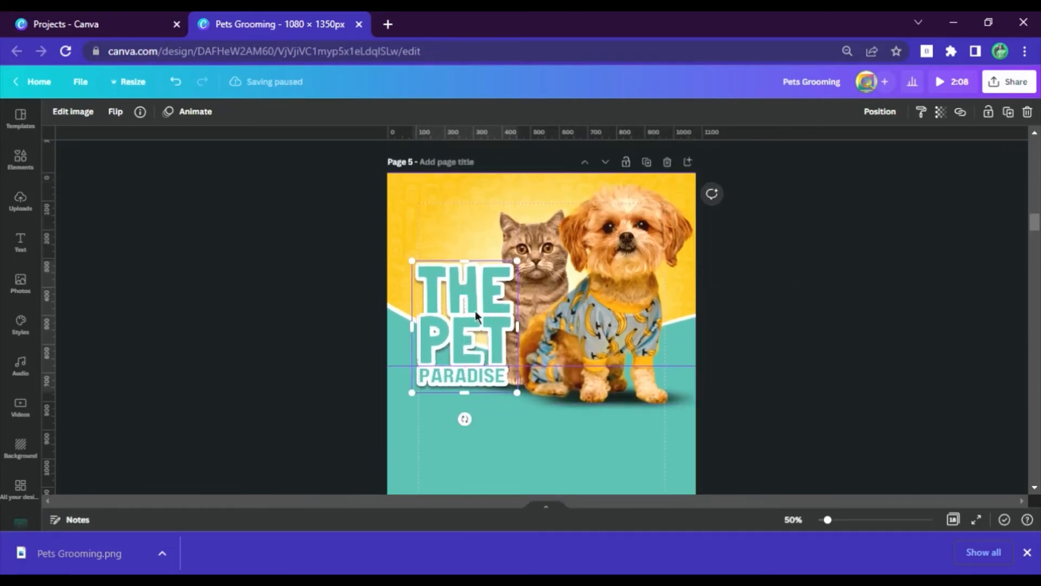
Copy the Pet Logo from page 4's assets onto page 5, enlarging and centring it directly above THE.
{"action": "scroll", "coordinate": [656, 252], "scroll_direction": "up", "scroll_amount": 8}
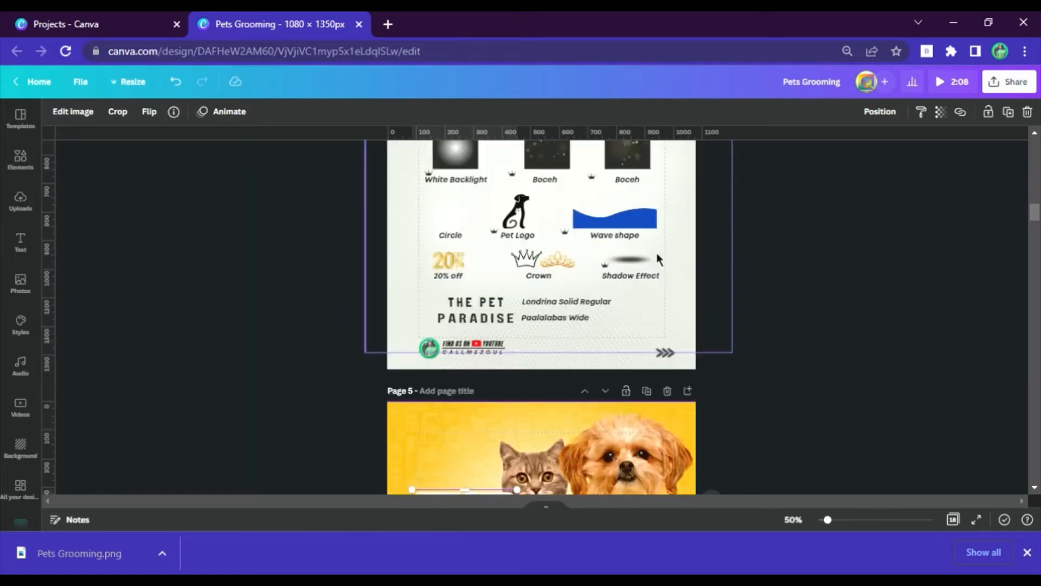
{"action": "left_click", "coordinate": [518, 442]}
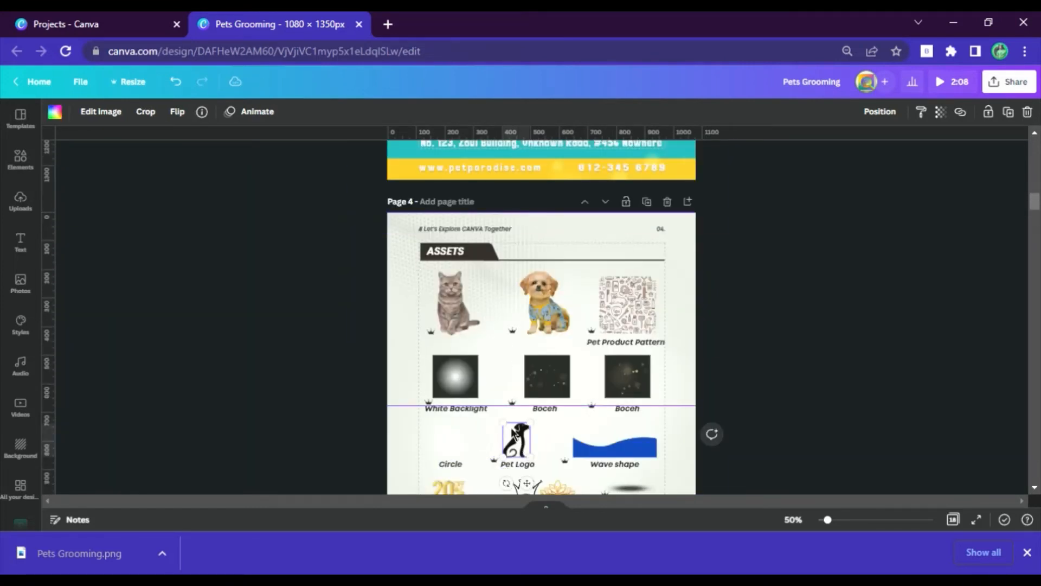
{"action": "scroll", "coordinate": [491, 373], "scroll_direction": "down", "scroll_amount": 8}
{"action": "left_click", "coordinate": [482, 285]}
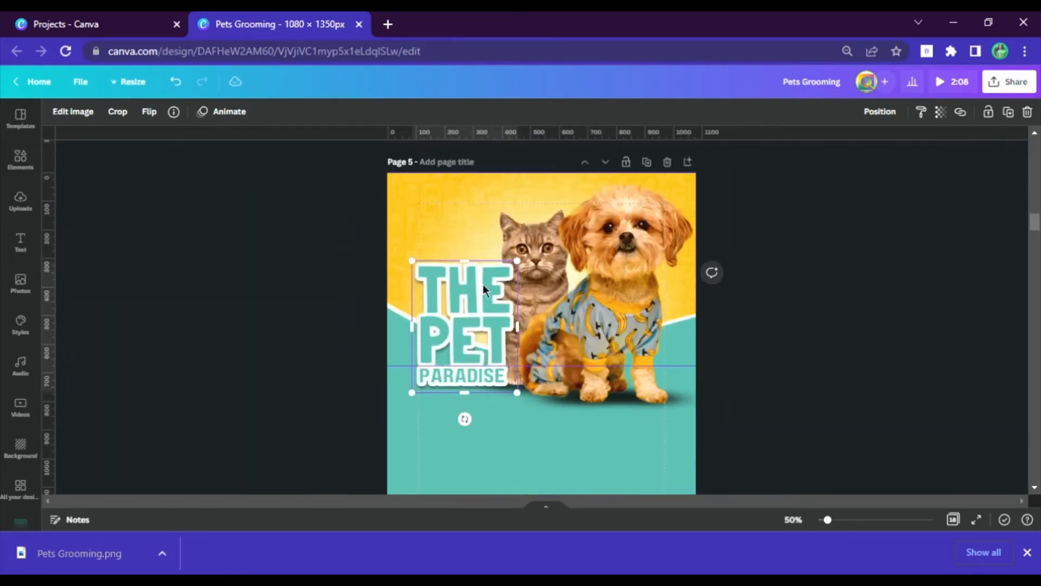
{"action": "key", "text": "ctrl+v"}
{"action": "left_click_drag", "start_coordinate": [532, 385], "coordinate": [560, 347]}
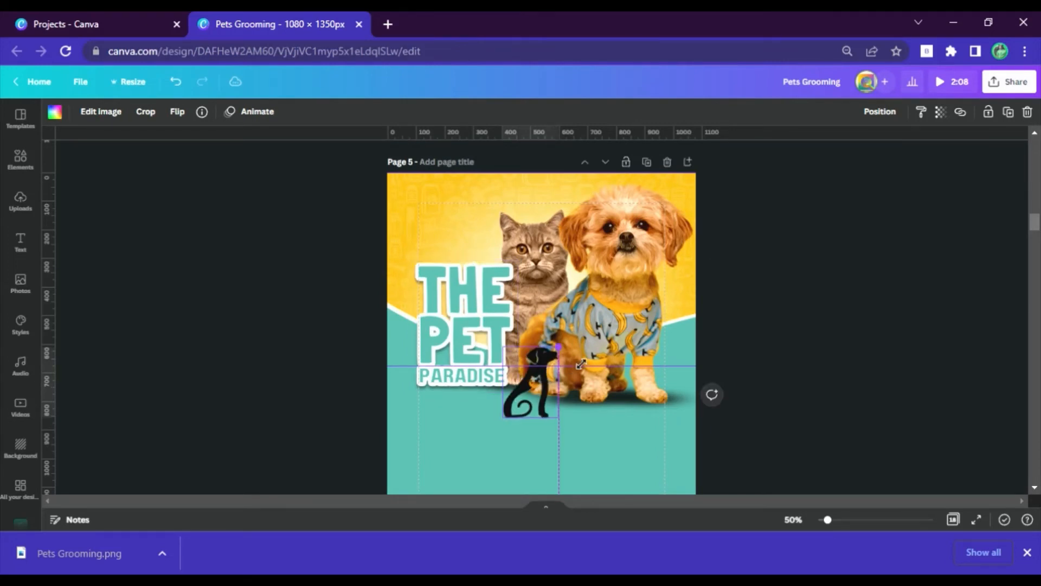
{"action": "left_click_drag", "start_coordinate": [532, 424], "coordinate": [469, 268]}
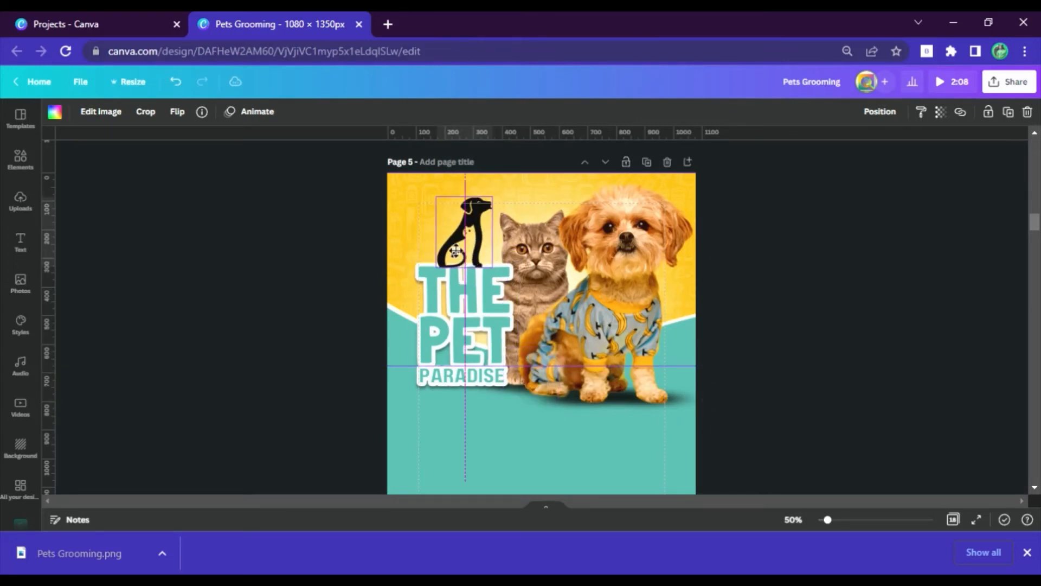
Colour the dog logo white and reduce it to about 178 × 225, keeping it standing on THE.
{"action": "left_click", "coordinate": [54, 111]}
{"action": "left_click", "coordinate": [128, 387]}
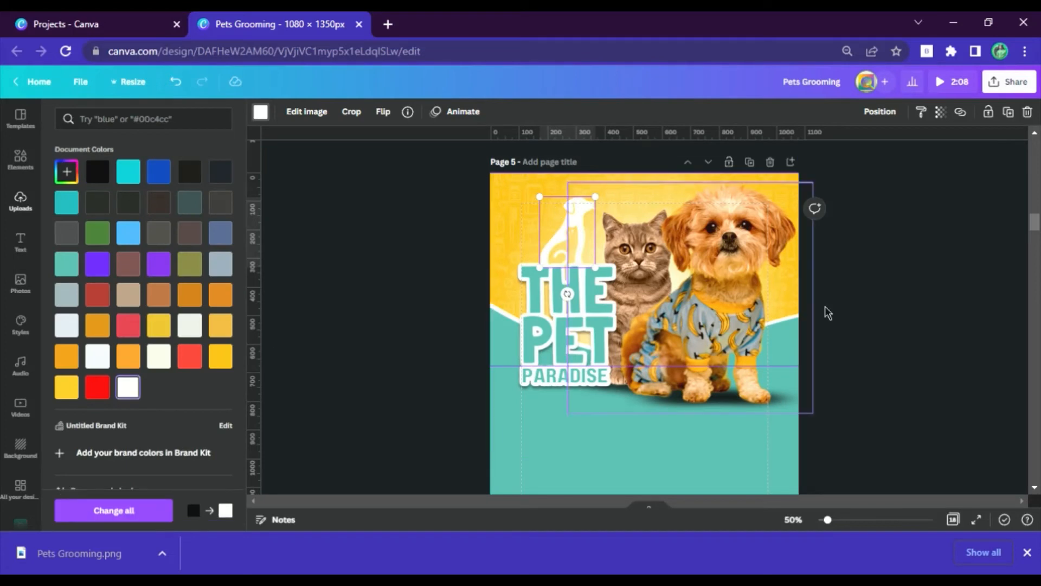
{"action": "left_click", "coordinate": [385, 264]}
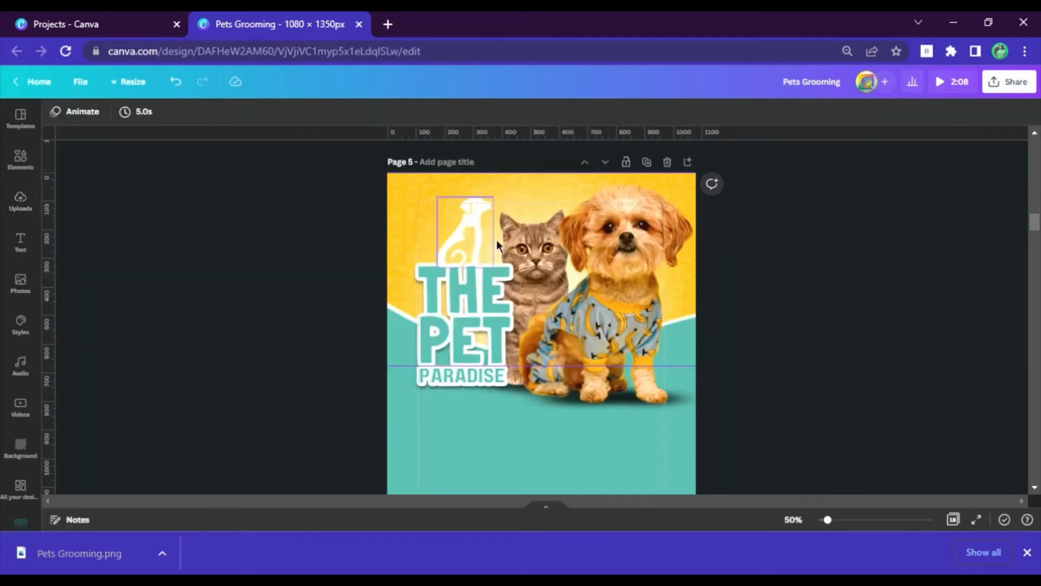
{"action": "left_click", "coordinate": [464, 235]}
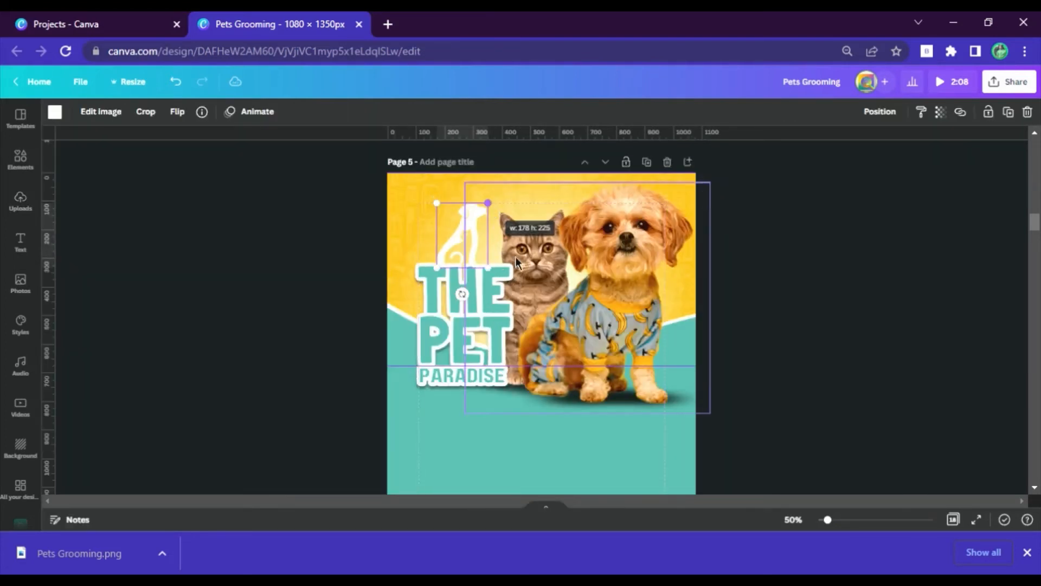
{"action": "left_click", "coordinate": [323, 308]}
{"action": "scroll", "coordinate": [716, 287], "scroll_direction": "up", "scroll_amount": 10}
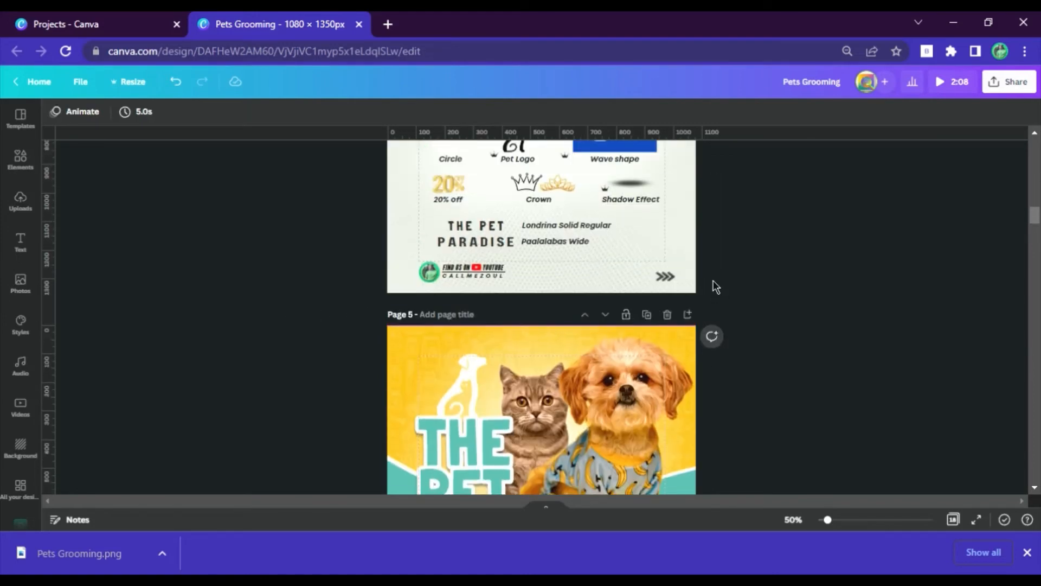
Copy the services, visit-us, address, website and phone texts from page 3 onto the lower part of page 5.
{"action": "scroll", "coordinate": [716, 287], "scroll_direction": "up", "scroll_amount": 4}
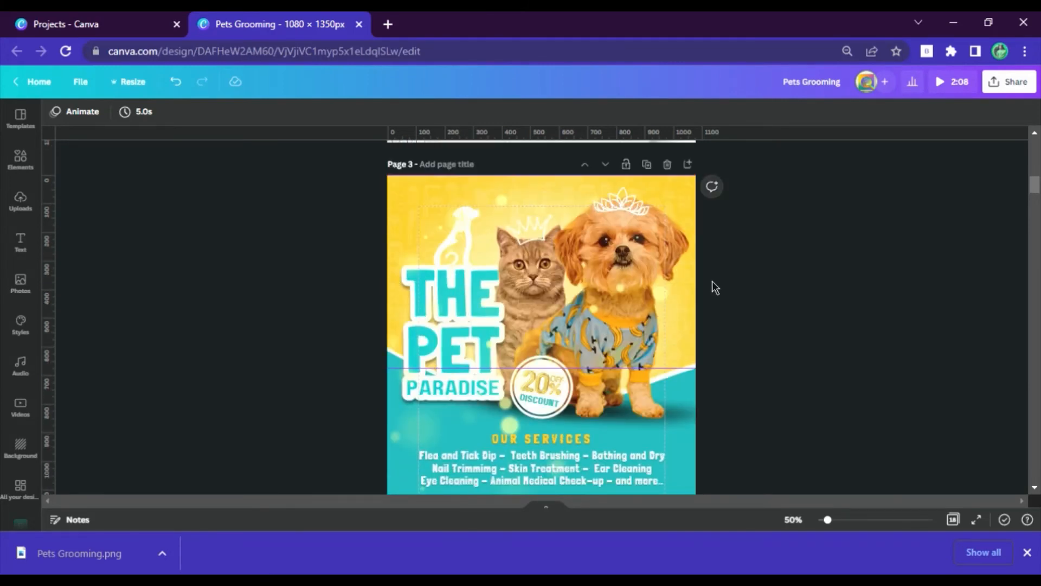
{"action": "scroll", "coordinate": [711, 287], "scroll_direction": "down", "scroll_amount": 5}
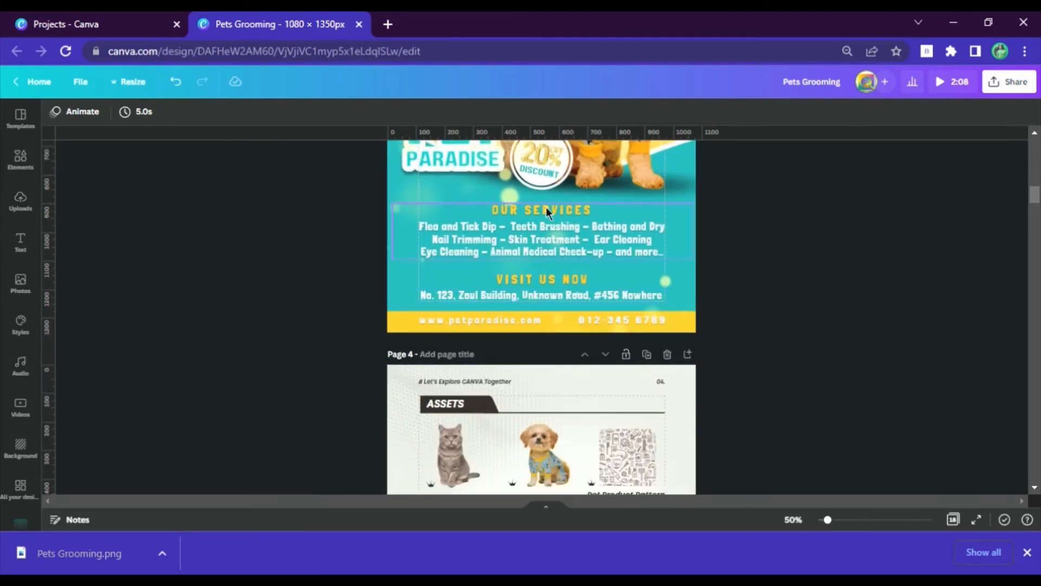
{"action": "left_click", "coordinate": [545, 211]}
{"action": "left_click", "coordinate": [578, 281], "text": "shift"}
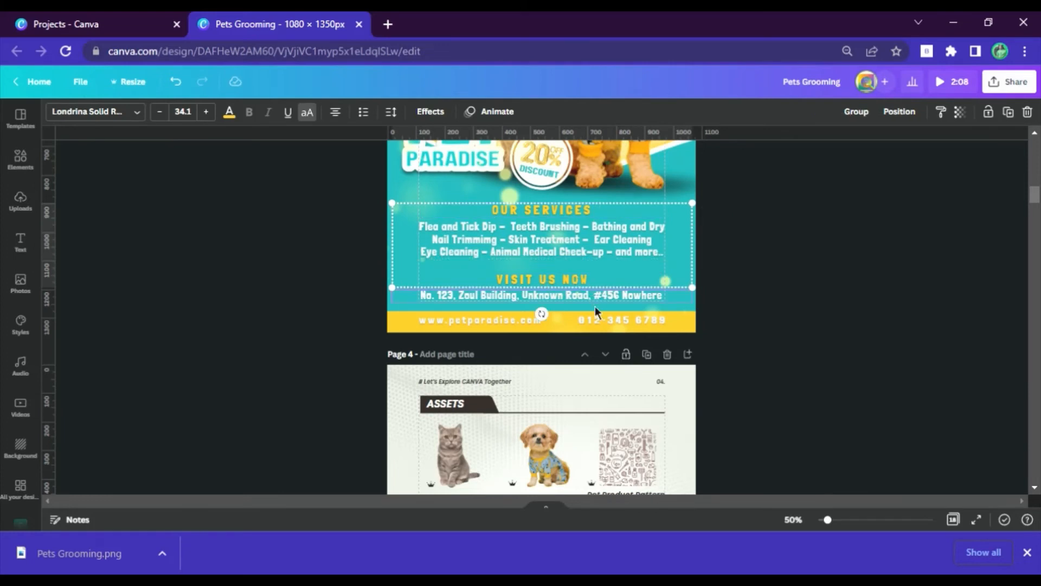
{"action": "left_click", "coordinate": [590, 297], "text": "shift"}
{"action": "left_click", "coordinate": [618, 320], "text": "shift"}
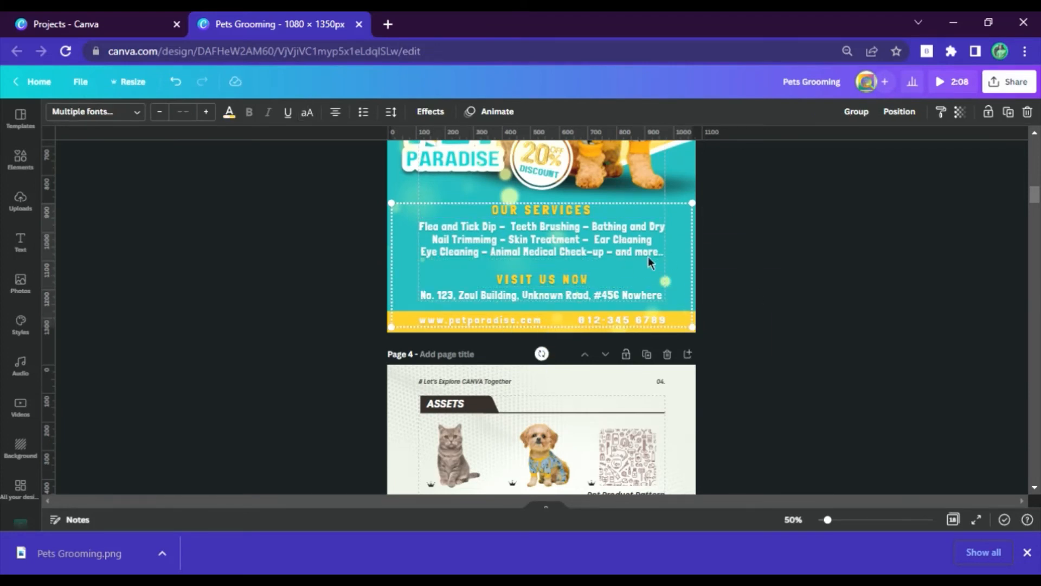
{"action": "scroll", "coordinate": [629, 255], "scroll_direction": "down", "scroll_amount": 12}
{"action": "left_click", "coordinate": [545, 361]}
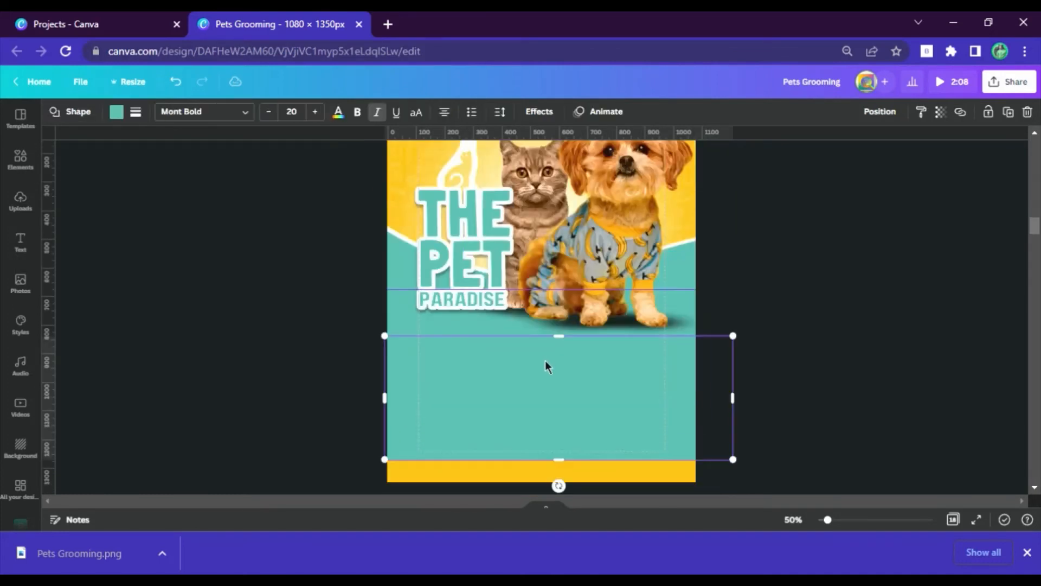
{"action": "key", "text": "ctrl+v"}
{"action": "left_click", "coordinate": [820, 242]}
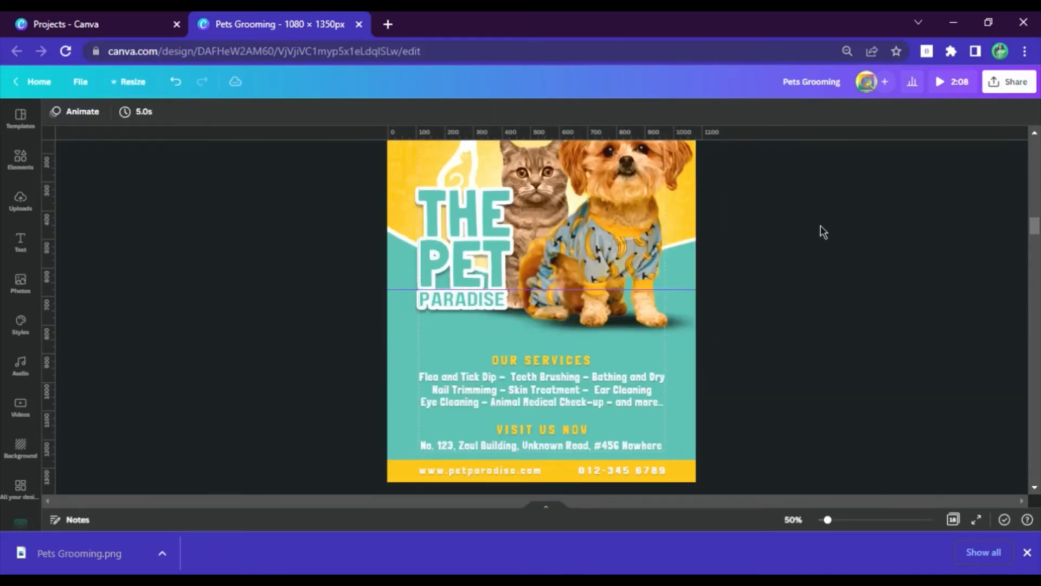
Shift the pets, title and dog logo on page 5 together slightly down and left.
{"action": "scroll", "coordinate": [790, 254], "scroll_direction": "up", "scroll_amount": 3}
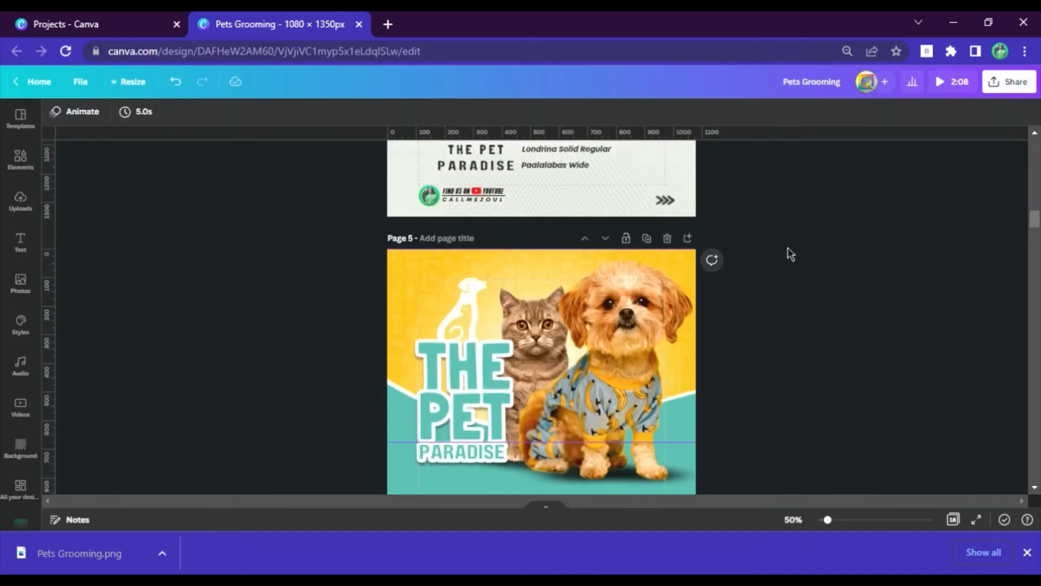
{"action": "left_click", "coordinate": [603, 360]}
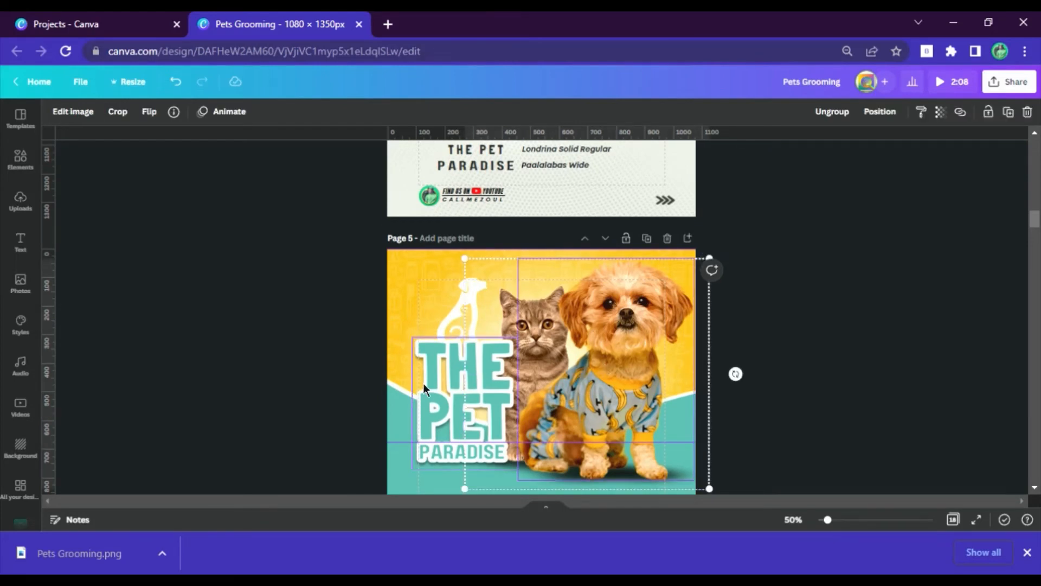
{"action": "left_click", "coordinate": [423, 383], "text": "shift"}
{"action": "scroll", "coordinate": [649, 253], "scroll_direction": "down", "scroll_amount": 3}
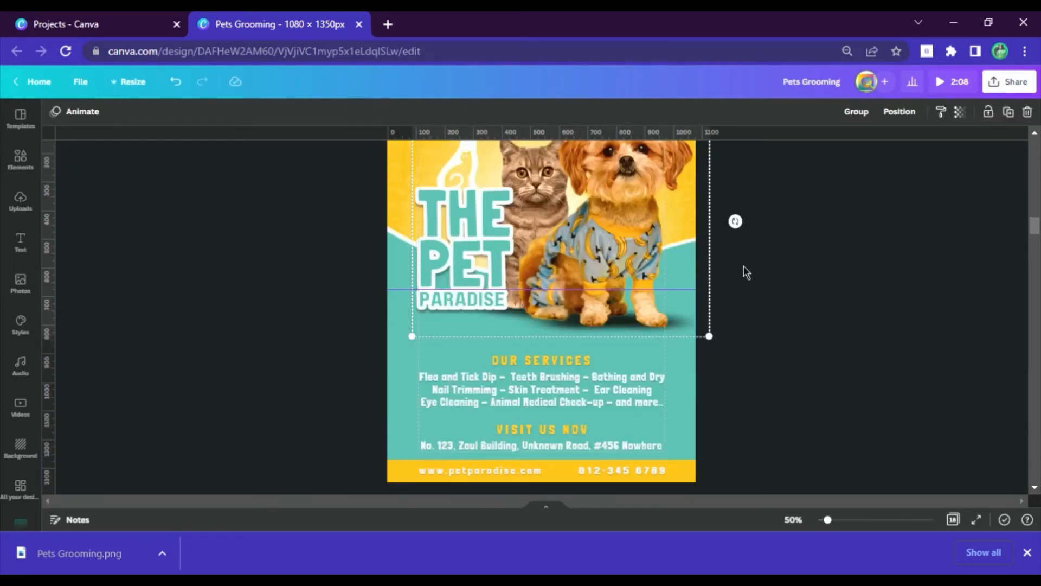
{"action": "left_click_drag", "start_coordinate": [610, 232], "coordinate": [619, 246]}
{"action": "scroll", "coordinate": [745, 255], "scroll_direction": "up", "scroll_amount": 3}
{"action": "left_click", "coordinate": [779, 279]}
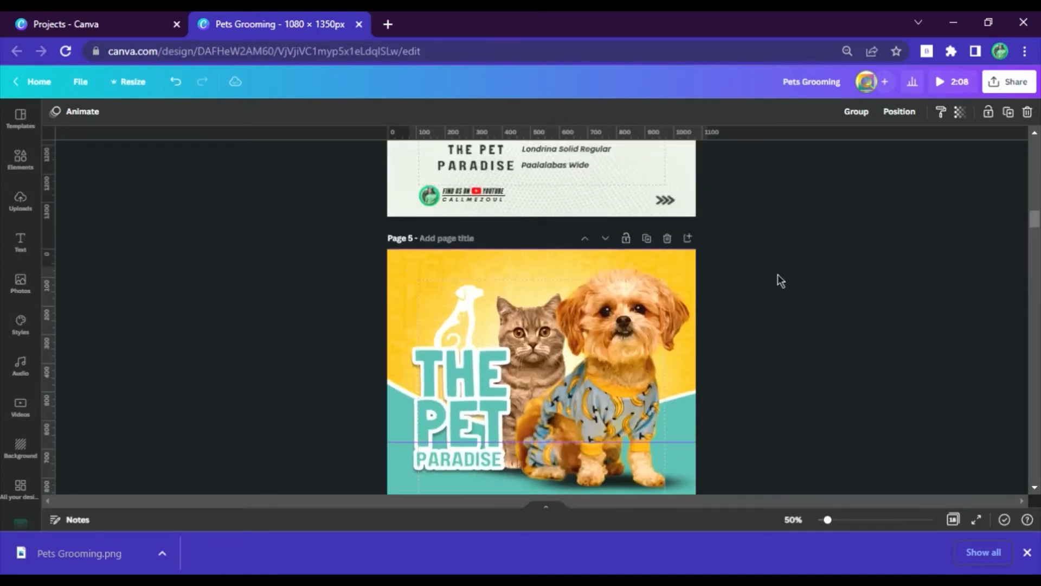
{"action": "scroll", "coordinate": [781, 288], "scroll_direction": "down", "scroll_amount": 3}
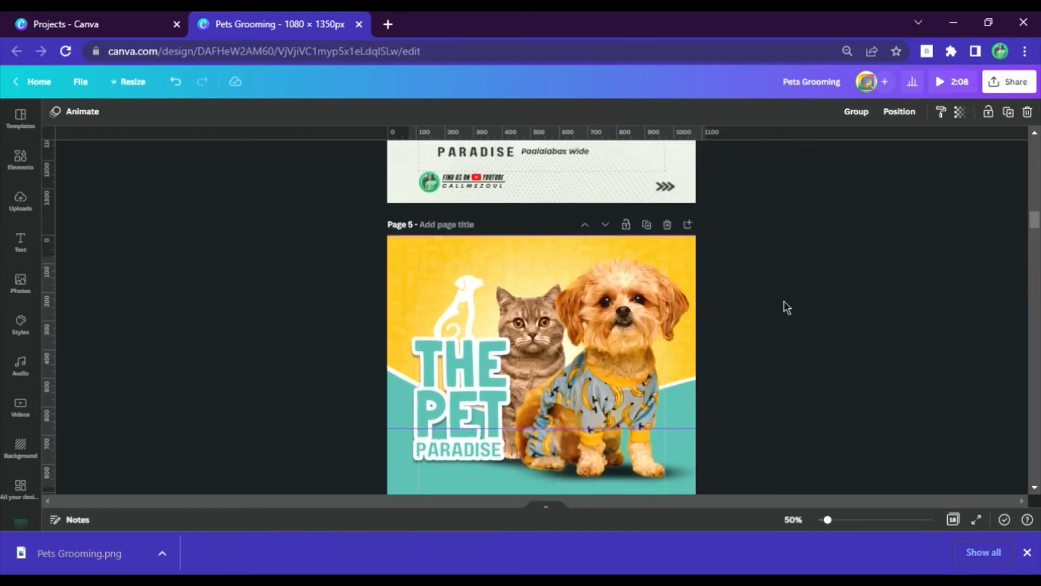
Copy both crowns from page 4's assets onto page 5, placing the line crown on the cat and the gold tiara on the dog.
{"action": "scroll", "coordinate": [836, 277], "scroll_direction": "up", "scroll_amount": 9}
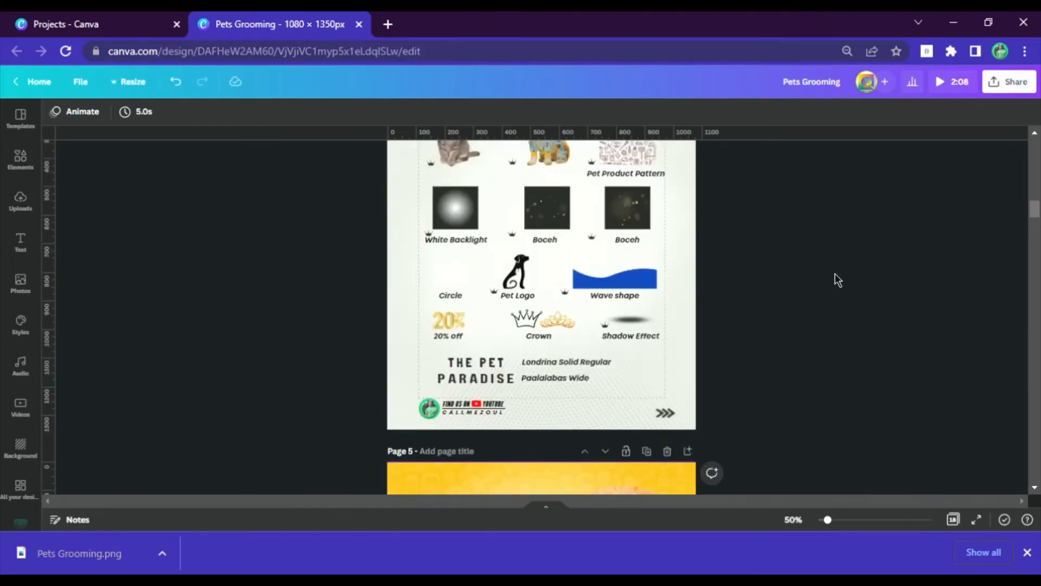
{"action": "scroll", "coordinate": [544, 417], "scroll_direction": "down", "scroll_amount": 3}
{"action": "left_click", "coordinate": [525, 336]}
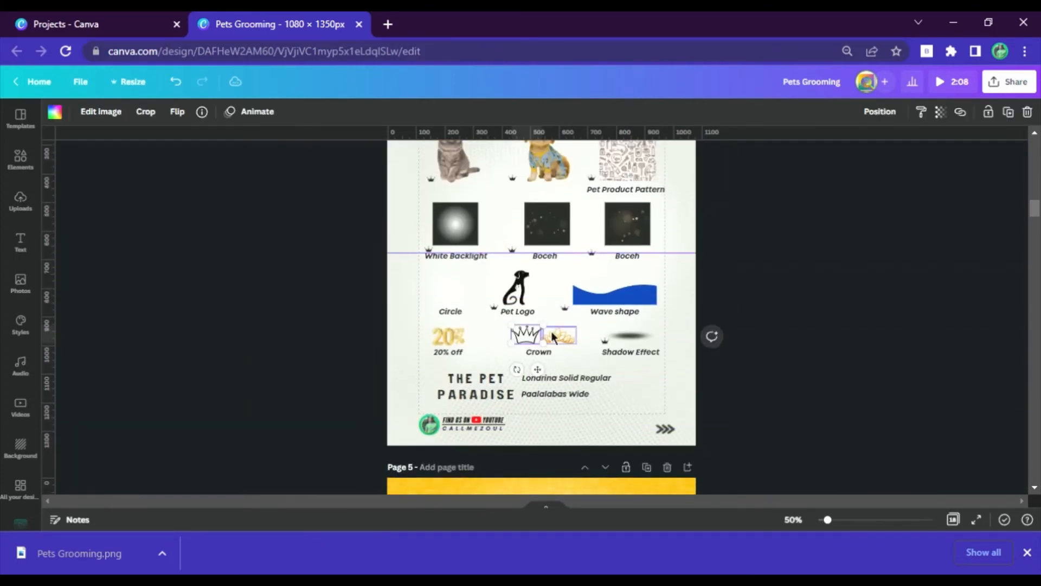
{"action": "left_click", "coordinate": [562, 338], "text": "shift"}
{"action": "scroll", "coordinate": [637, 320], "scroll_direction": "down", "scroll_amount": 5}
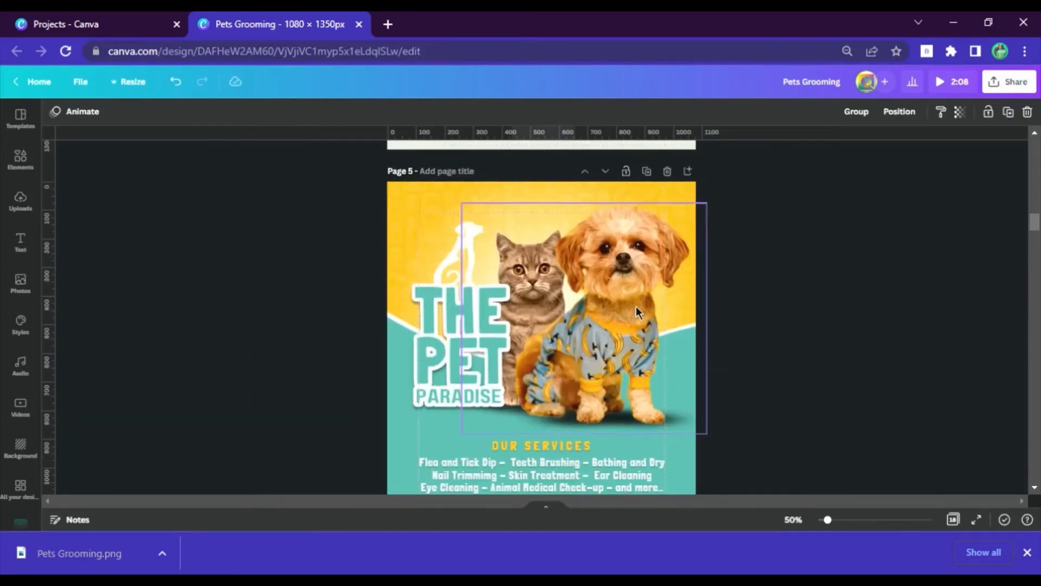
{"action": "left_click", "coordinate": [571, 230]}
{"action": "key", "text": "ctrl+v"}
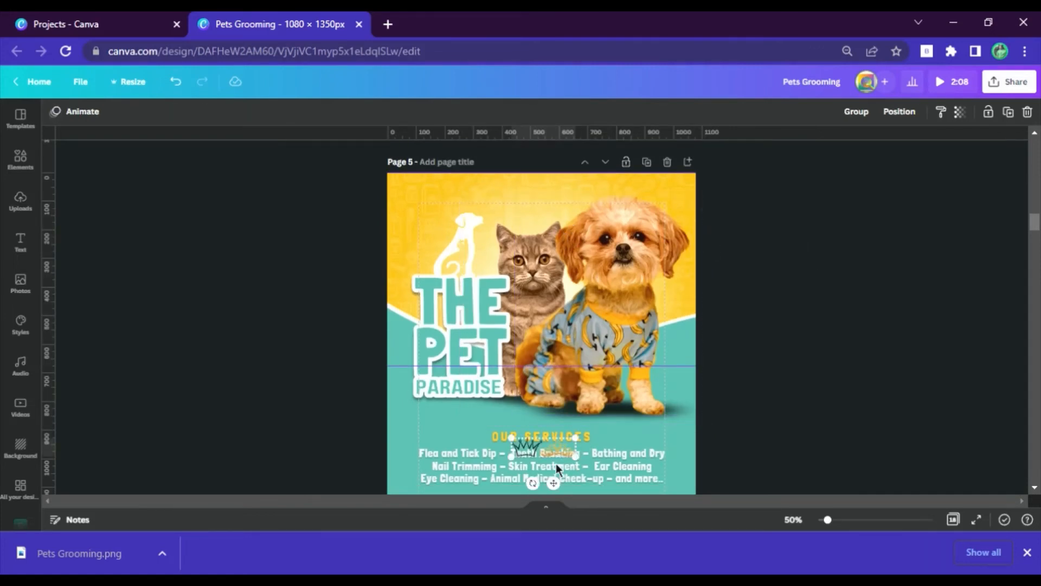
{"action": "left_click_drag", "start_coordinate": [571, 248], "coordinate": [569, 273]}
{"action": "left_click", "coordinate": [639, 250]}
{"action": "left_click_drag", "start_coordinate": [556, 231], "coordinate": [623, 211]}
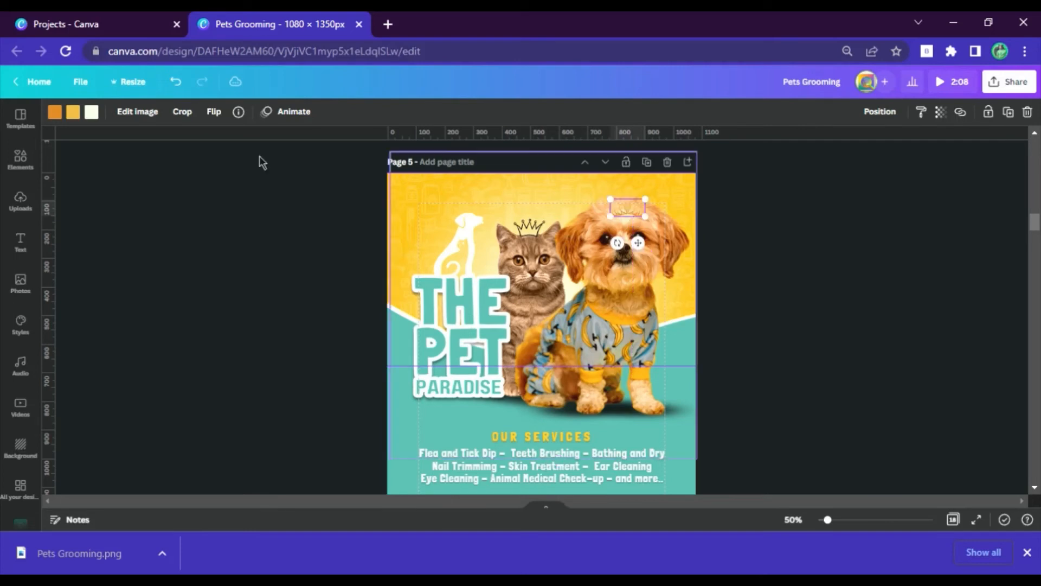
Colour the dog's tiara and the cat's line crown white.
{"action": "left_click", "coordinate": [73, 111]}
{"action": "left_click", "coordinate": [128, 388]}
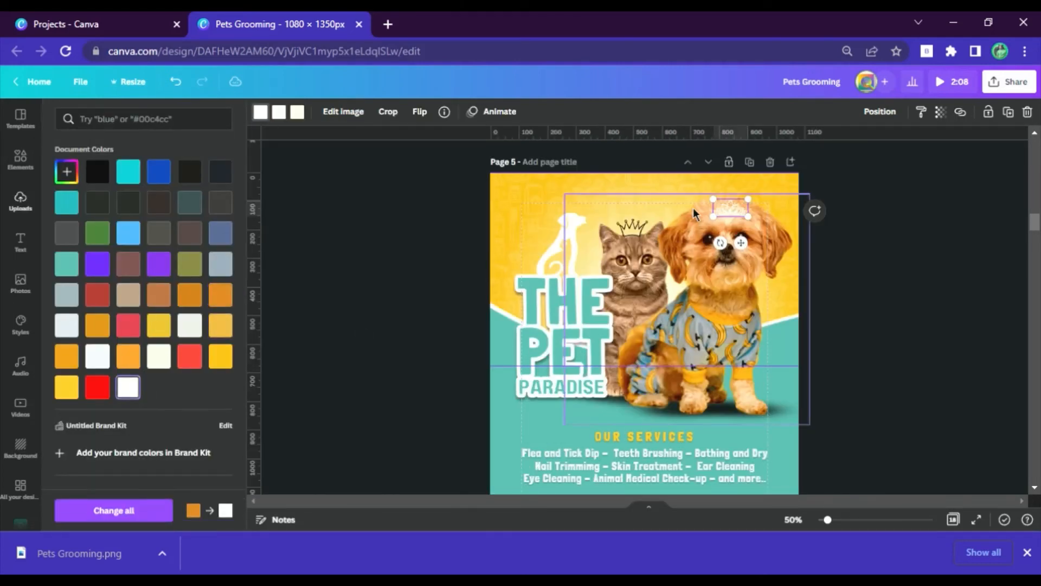
{"action": "left_click", "coordinate": [633, 227]}
{"action": "left_click", "coordinate": [128, 388]}
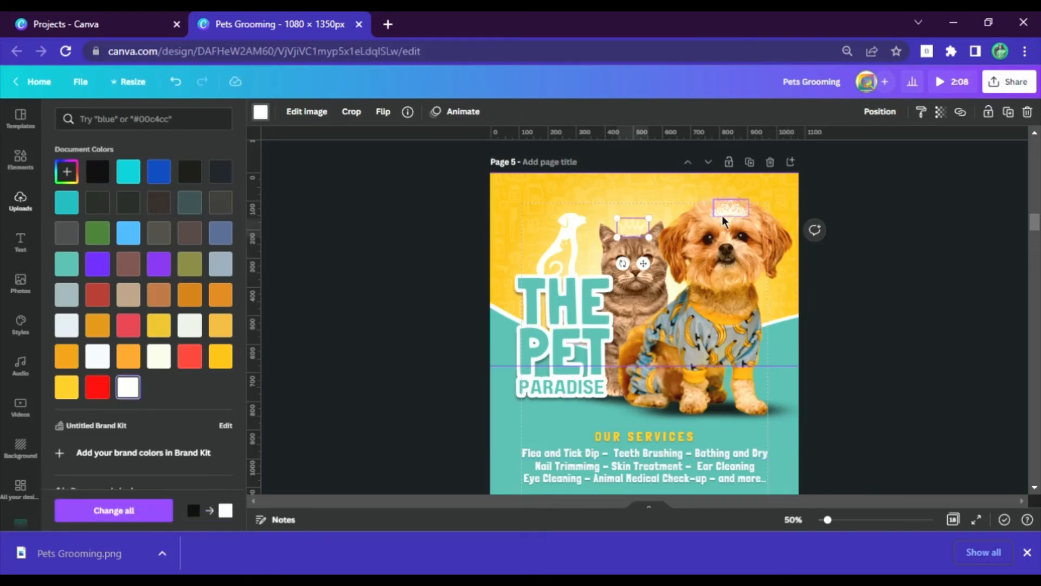
Enlarge both white crowns and fit them on the cat's and dog's heads, nudging the tiara slightly down and right.
{"action": "left_click", "coordinate": [645, 237]}
{"action": "left_click_drag", "start_coordinate": [547, 238], "coordinate": [609, 242]}
{"action": "left_click", "coordinate": [616, 205]}
{"action": "left_click", "coordinate": [769, 234]}
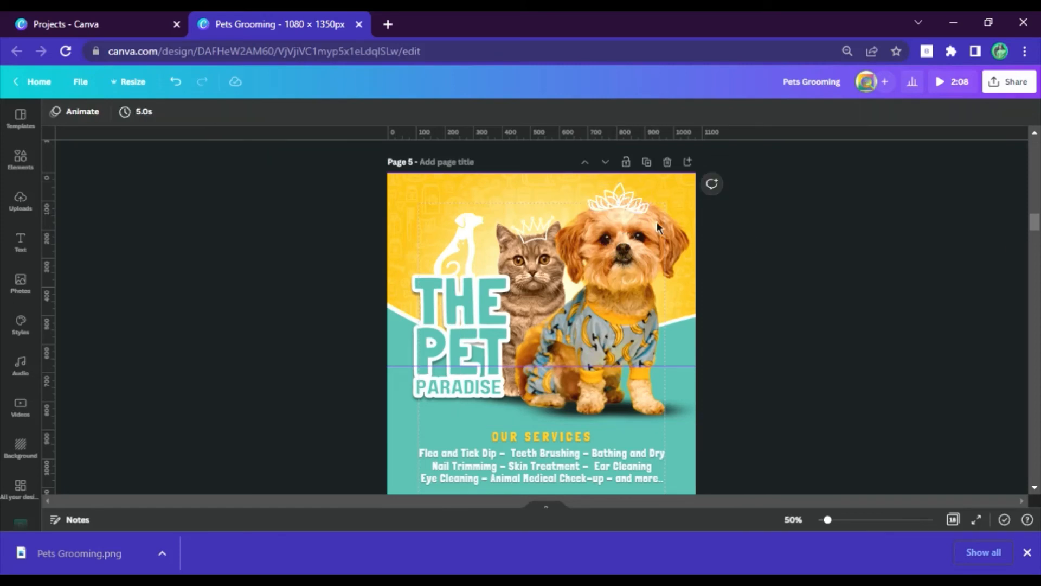
{"action": "left_click", "coordinate": [638, 206]}
{"action": "left_click_drag", "start_coordinate": [638, 206], "coordinate": [642, 210]}
{"action": "left_click", "coordinate": [795, 251]}
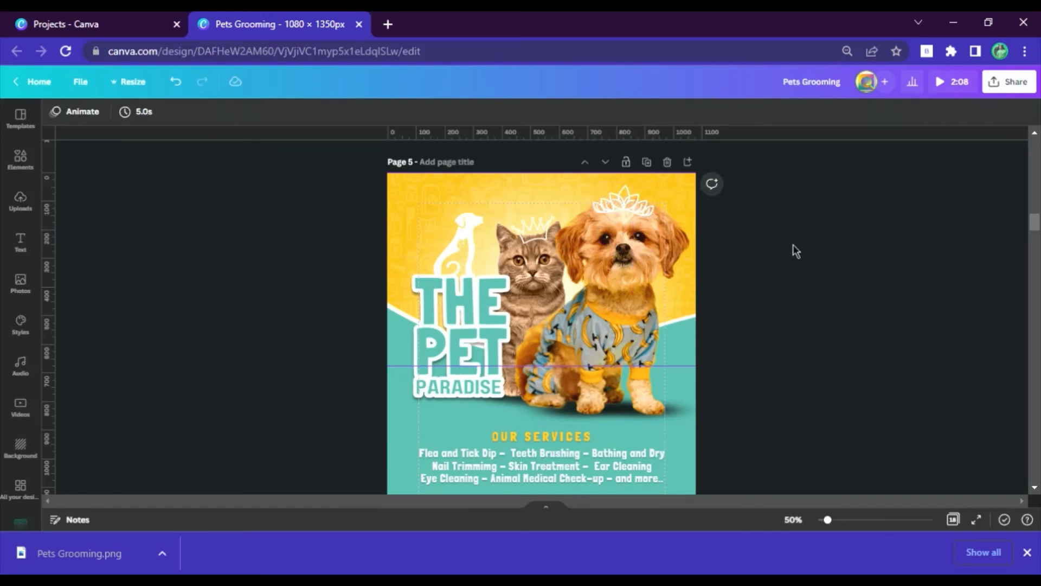
Copy the white Circle from page 4's assets onto page 5, enlarging and centring it horizontally between PARADISE and the dog's paws.
{"action": "scroll", "coordinate": [793, 250], "scroll_direction": "down", "scroll_amount": 3}
{"action": "scroll", "coordinate": [792, 249], "scroll_direction": "up", "scroll_amount": 3}
{"action": "scroll", "coordinate": [328, 250], "scroll_direction": "up", "scroll_amount": 4}
{"action": "left_click", "coordinate": [453, 209]}
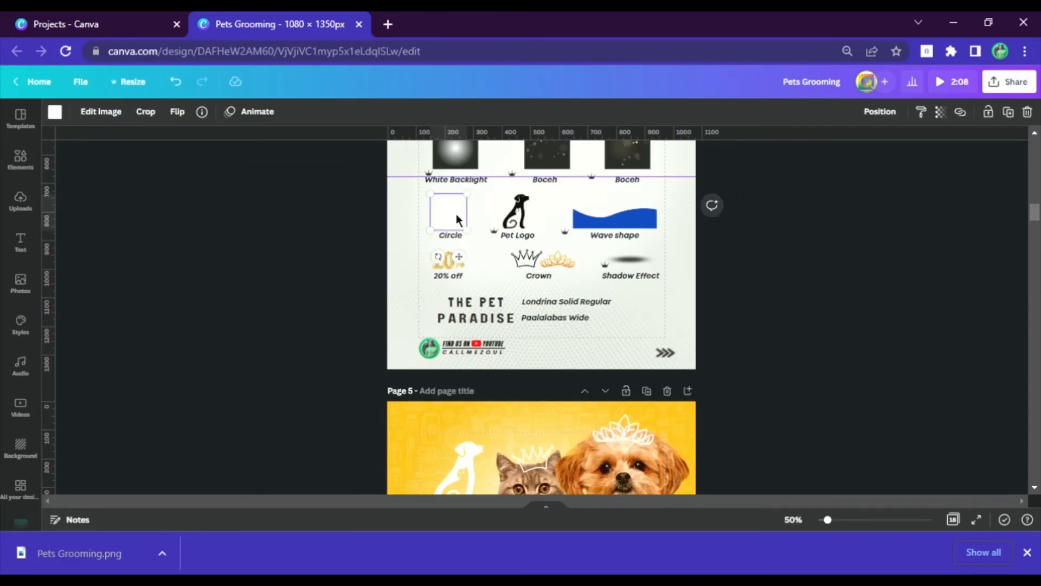
{"action": "scroll", "coordinate": [484, 264], "scroll_direction": "down", "scroll_amount": 4}
{"action": "left_click", "coordinate": [536, 306]}
{"action": "key", "text": "ctrl+v"}
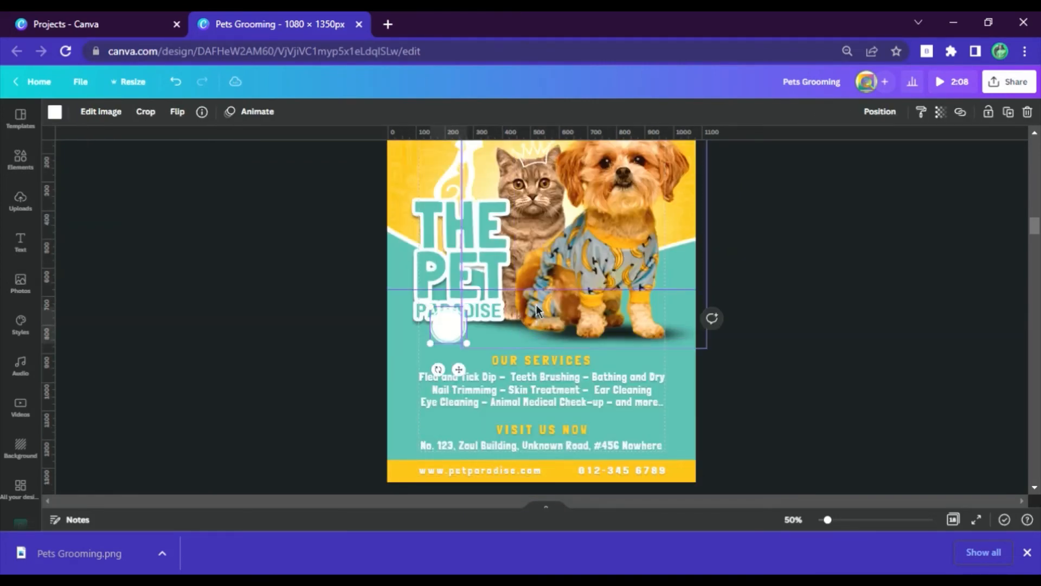
{"action": "left_click_drag", "start_coordinate": [467, 344], "coordinate": [556, 307]}
{"action": "left_click_drag", "start_coordinate": [592, 257], "coordinate": [581, 266]}
{"action": "left_click_drag", "start_coordinate": [563, 320], "coordinate": [558, 321]}
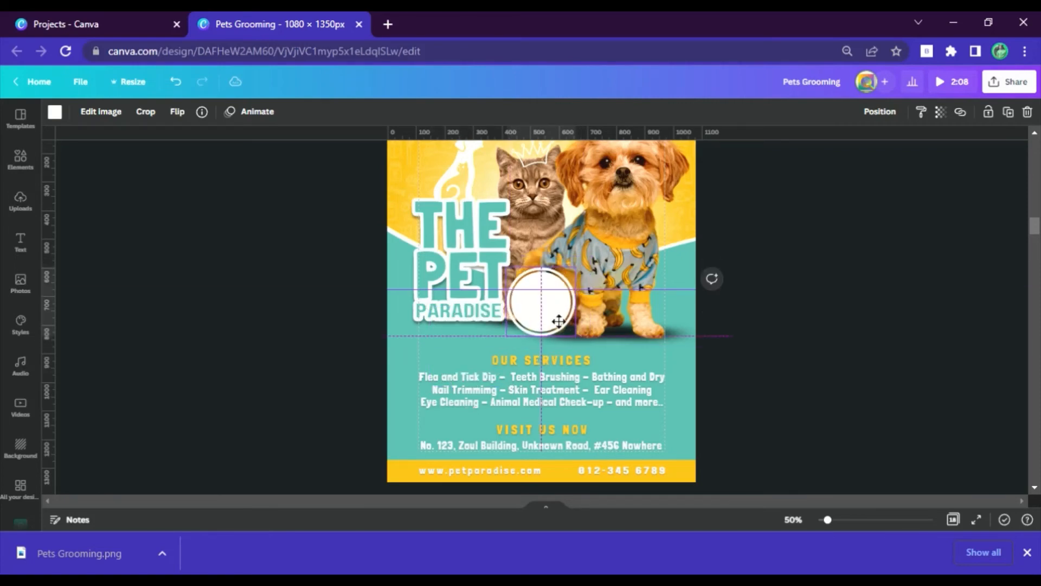
Copy the gold 20% off graphic from page 4 onto page 5, enlarging and tilting it inside the upper part of the white circle.
{"action": "scroll", "coordinate": [543, 320], "scroll_direction": "up", "scroll_amount": 6}
{"action": "left_click", "coordinate": [454, 339]}
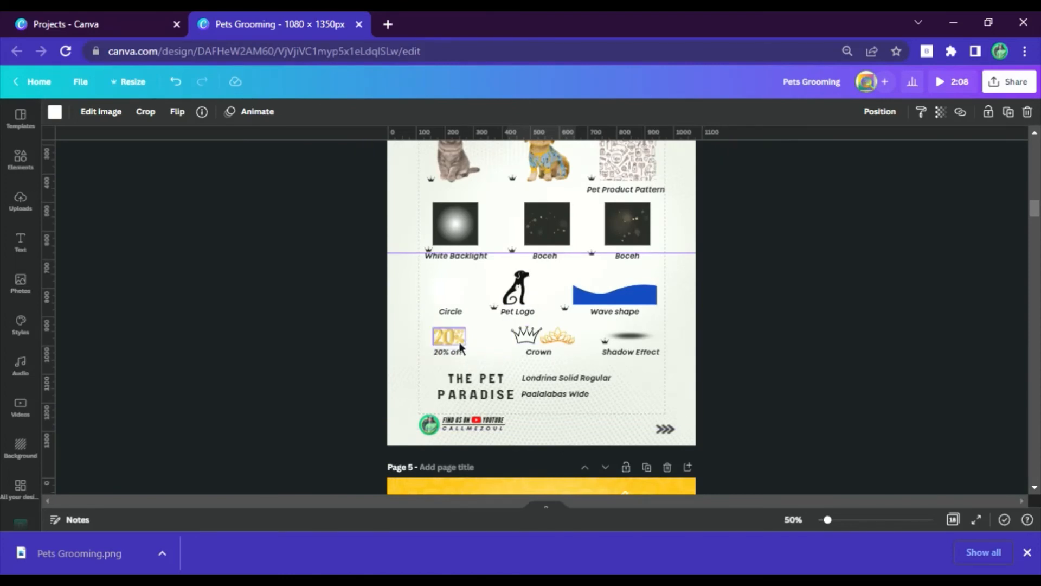
{"action": "key", "text": "ctrl+c"}
{"action": "scroll", "coordinate": [461, 347], "scroll_direction": "down", "scroll_amount": 6}
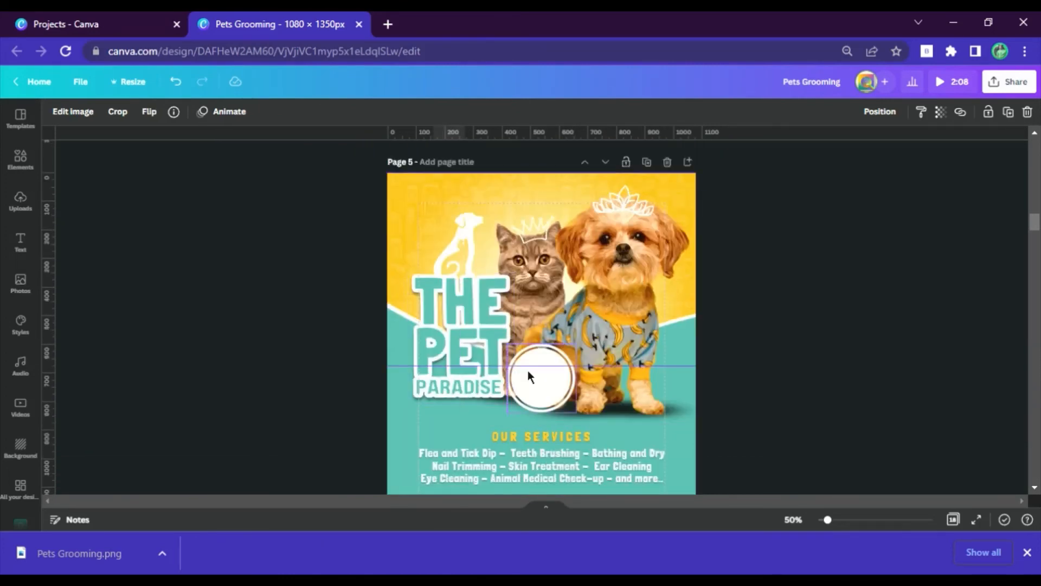
{"action": "left_click", "coordinate": [528, 371]}
{"action": "key", "text": "ctrl+v"}
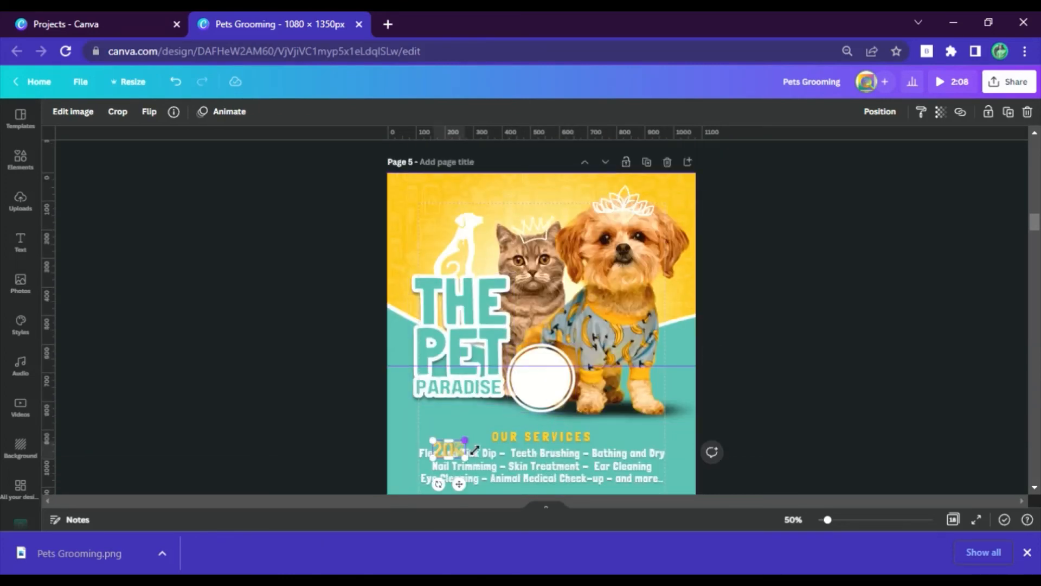
{"action": "left_click_drag", "start_coordinate": [488, 437], "coordinate": [496, 428]}
{"action": "left_click_drag", "start_coordinate": [469, 485], "coordinate": [524, 414]}
{"action": "left_click_drag", "start_coordinate": [527, 360], "coordinate": [530, 364]}
{"action": "left_click", "coordinate": [780, 404]}
{"action": "left_click", "coordinate": [549, 379]}
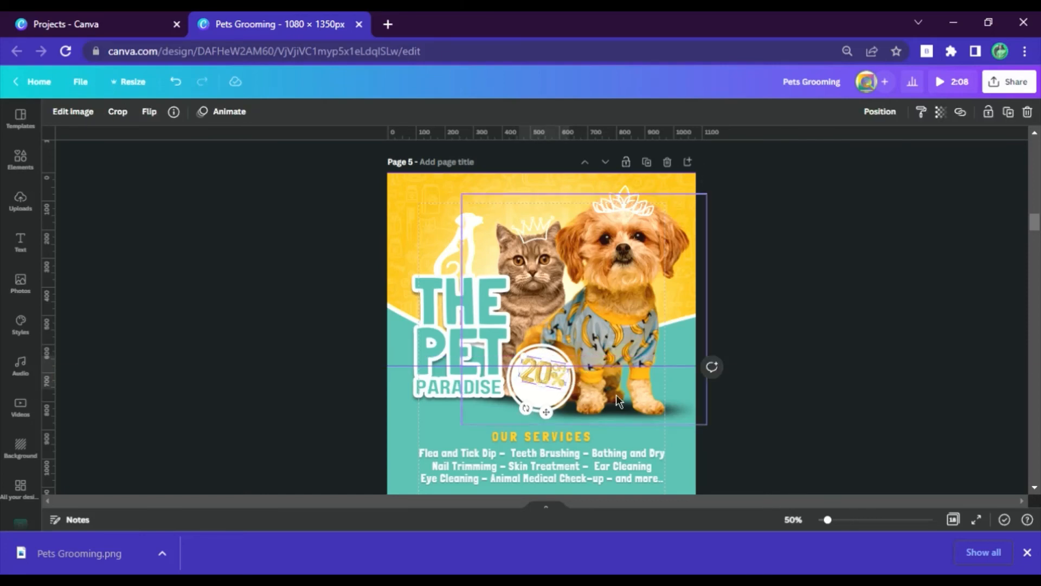
{"action": "left_click", "coordinate": [801, 386]}
Check the discount badge on page 3, and duplicate page 5's footer phone text over the white circle.
{"action": "scroll", "coordinate": [649, 298], "scroll_direction": "up", "scroll_amount": 9}
{"action": "scroll", "coordinate": [546, 225], "scroll_direction": "up", "scroll_amount": 5}
{"action": "left_click", "coordinate": [540, 330]}
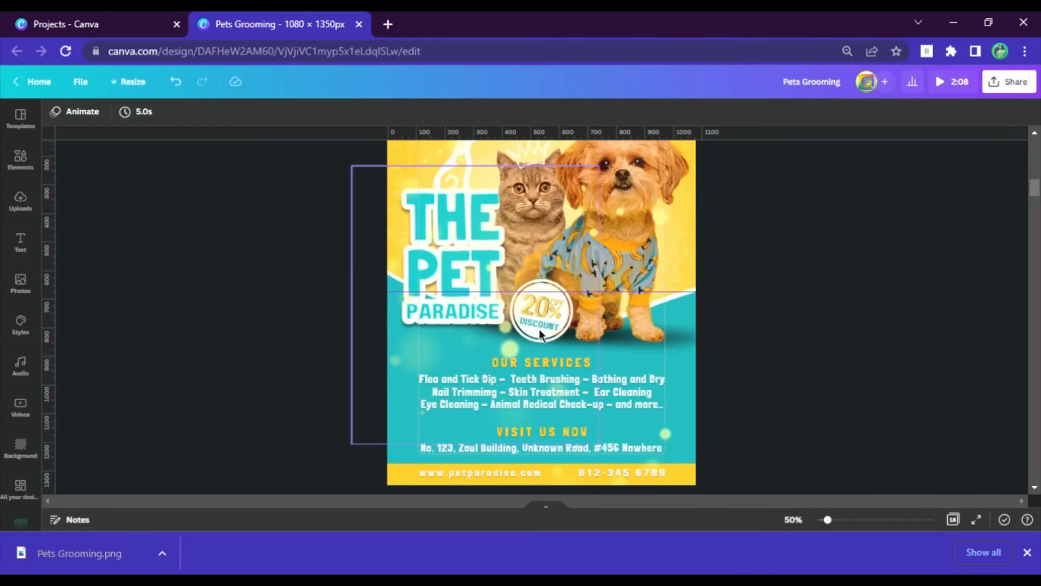
{"action": "left_click", "coordinate": [732, 290]}
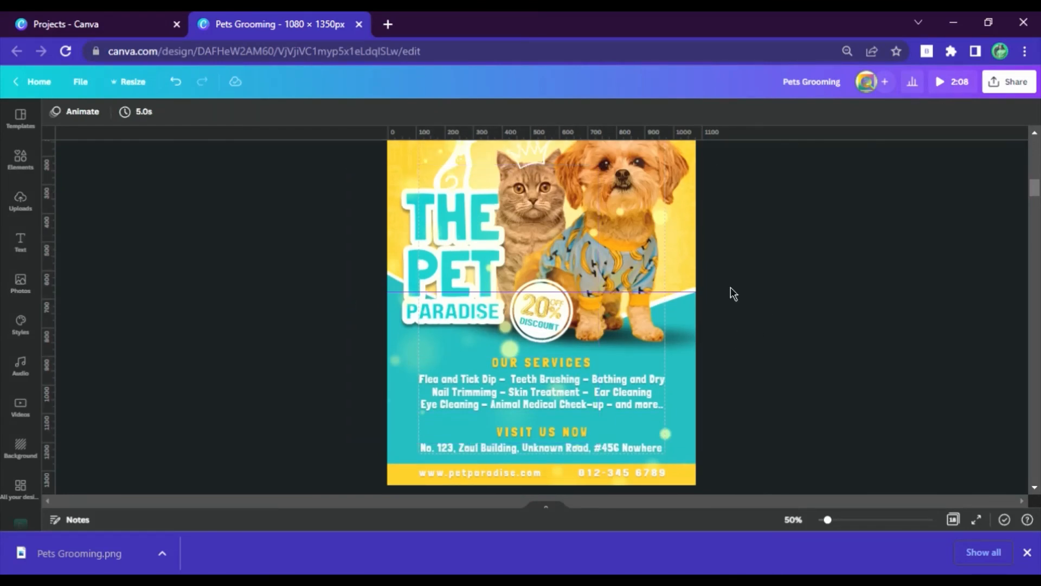
{"action": "scroll", "coordinate": [732, 290], "scroll_direction": "down", "scroll_amount": 14}
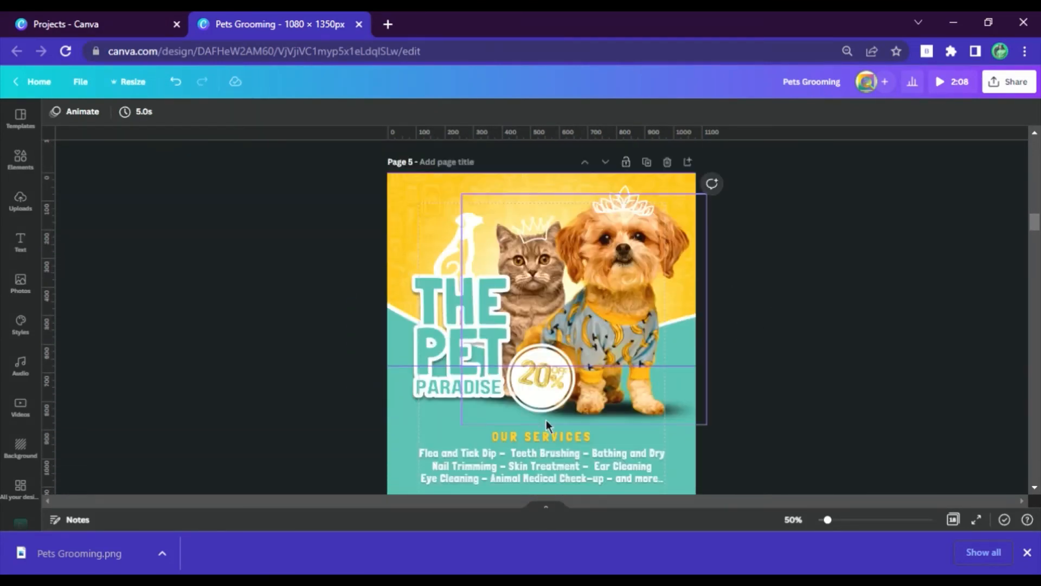
{"action": "left_click", "coordinate": [548, 434]}
{"action": "scroll", "coordinate": [610, 291], "scroll_direction": "down", "scroll_amount": 6}
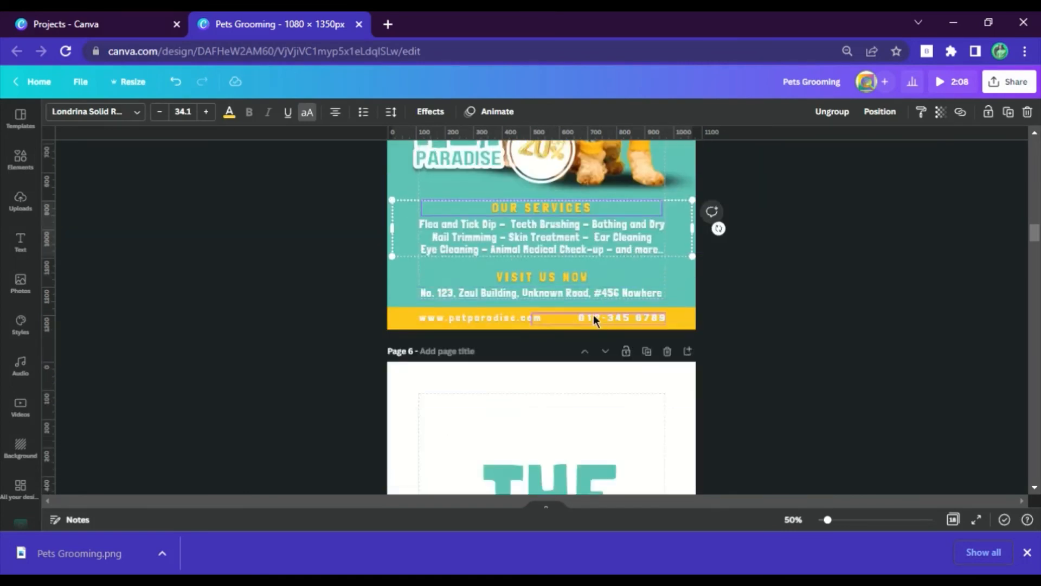
{"action": "left_click", "coordinate": [651, 316]}
{"action": "left_click_drag", "start_coordinate": [663, 314], "coordinate": [564, 162]}
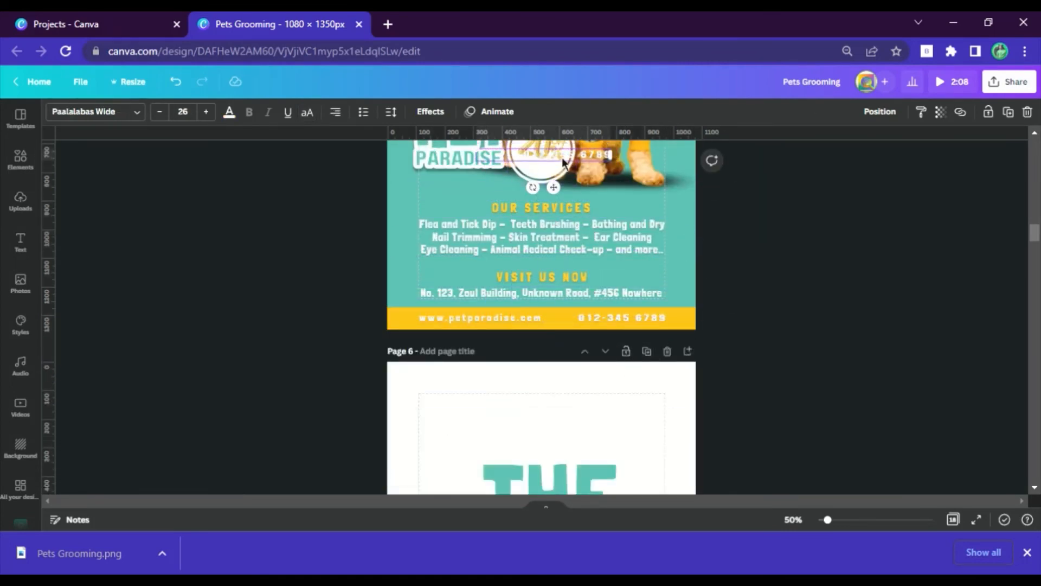
Replace the duplicated text with DISCOUNT and colour it the teal of the title.
{"action": "double_click", "coordinate": [598, 152]}
{"action": "key", "text": "ctrl+a"}
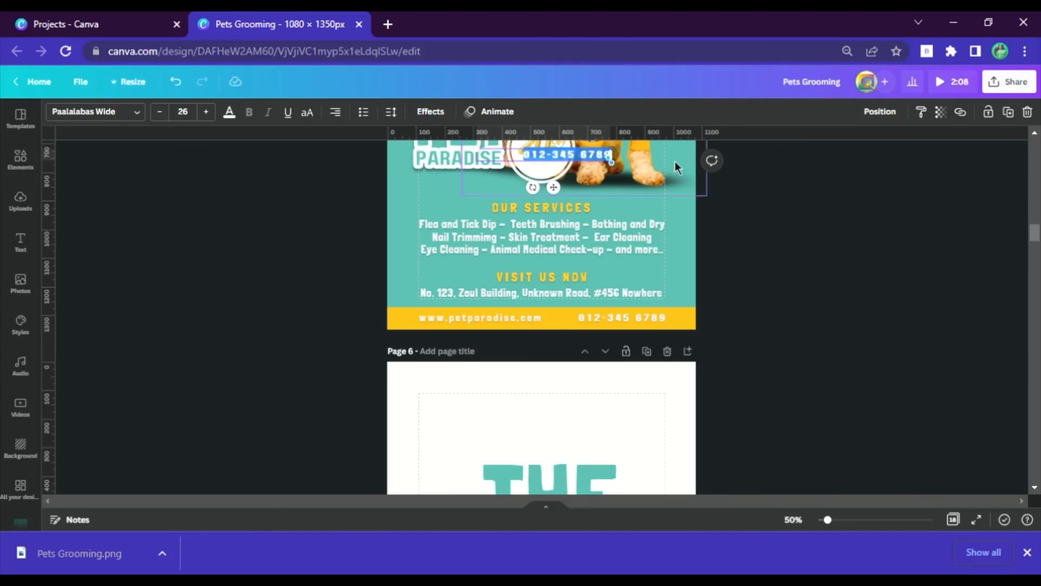
{"action": "type", "text": "fISCOUNT"}
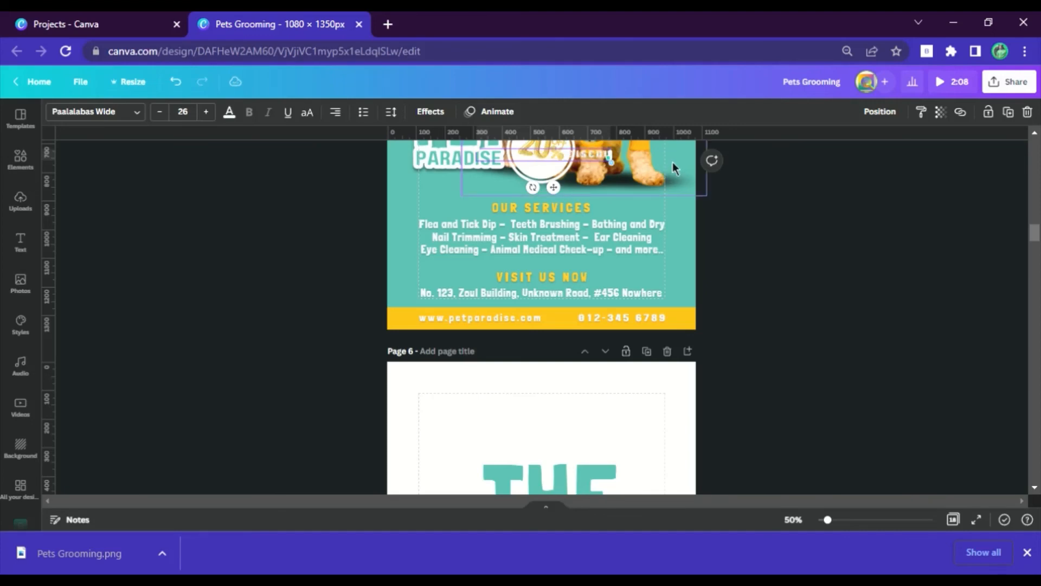
{"action": "left_click", "coordinate": [229, 113]}
{"action": "left_click", "coordinate": [66, 264]}
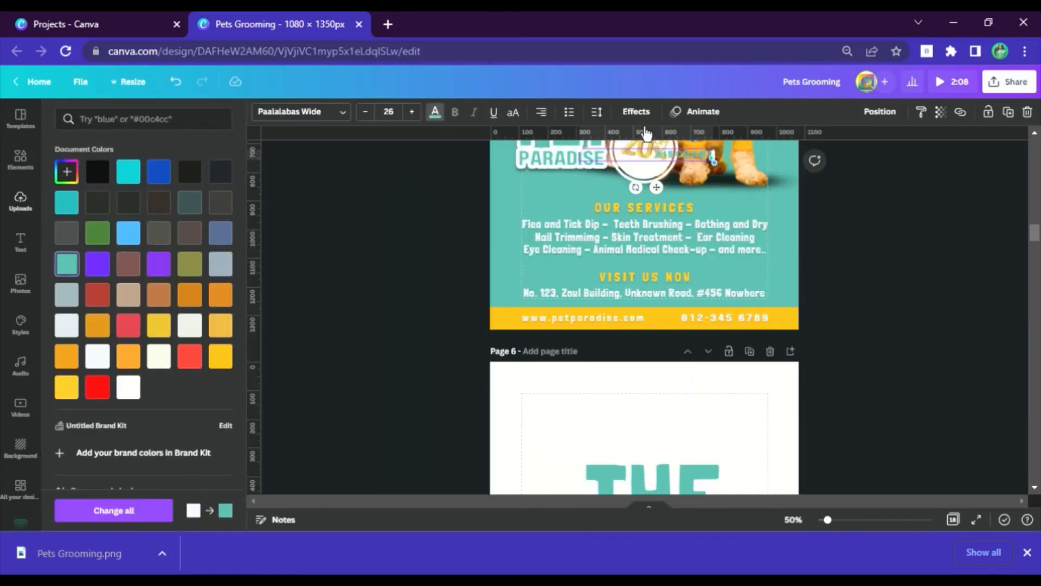
Remove the Lift effect from the DISCOUNT text, leaving its style set to None.
{"action": "left_click", "coordinate": [597, 112]}
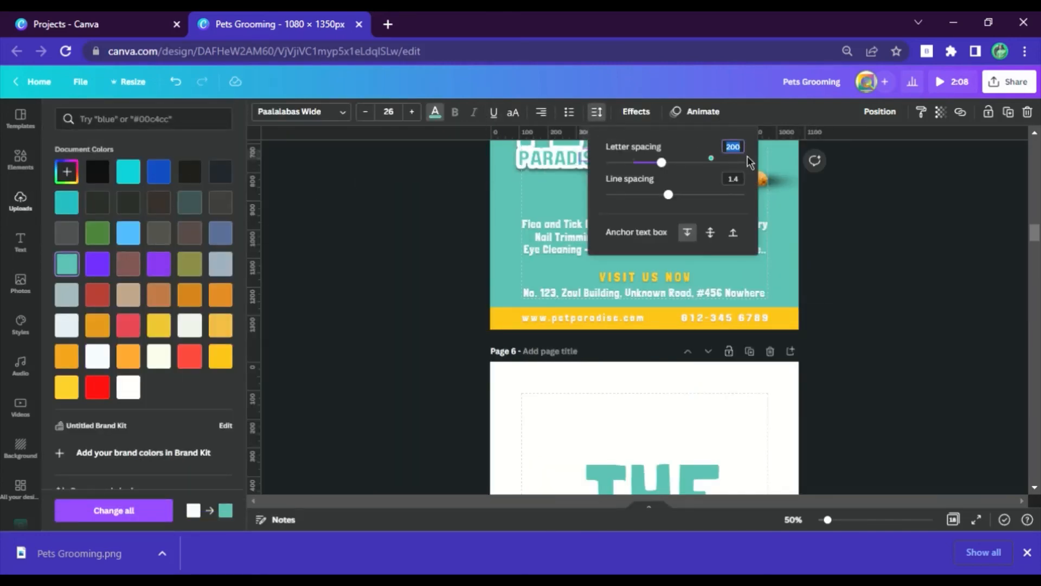
{"action": "left_click", "coordinate": [636, 111]}
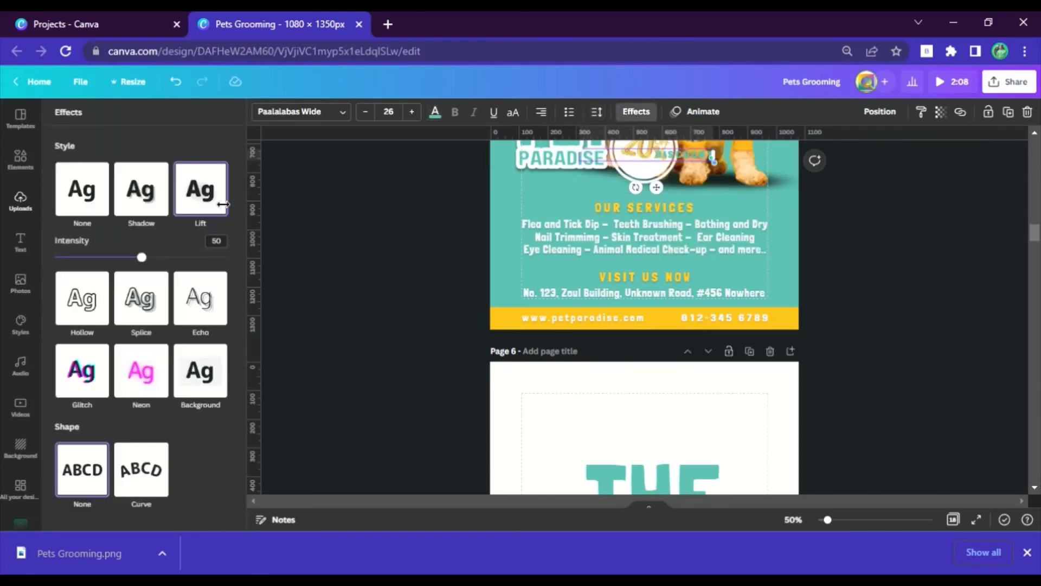
{"action": "left_click", "coordinate": [103, 213]}
{"action": "left_click", "coordinate": [597, 113]}
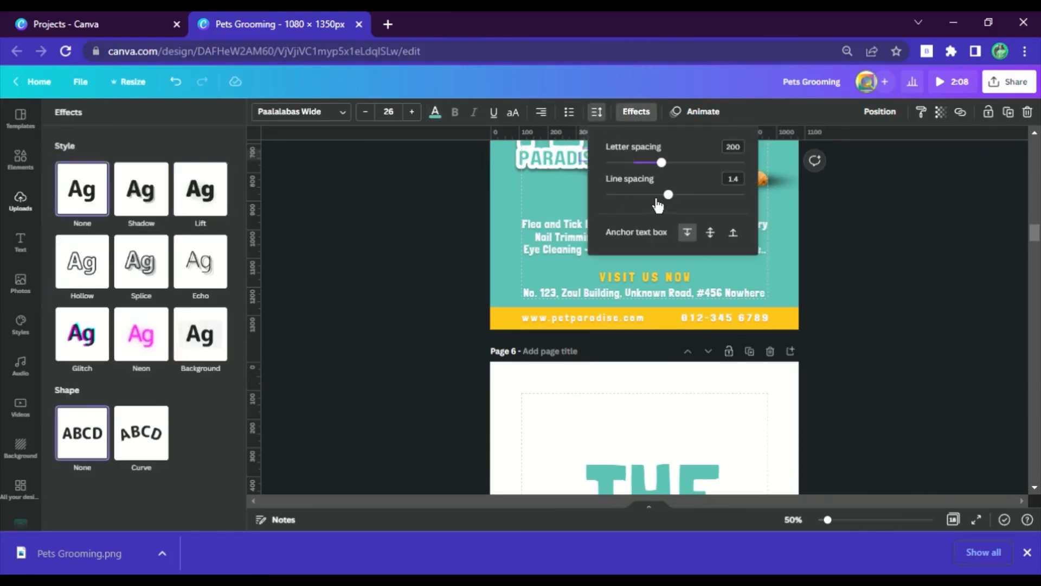
{"action": "left_click", "coordinate": [774, 216]}
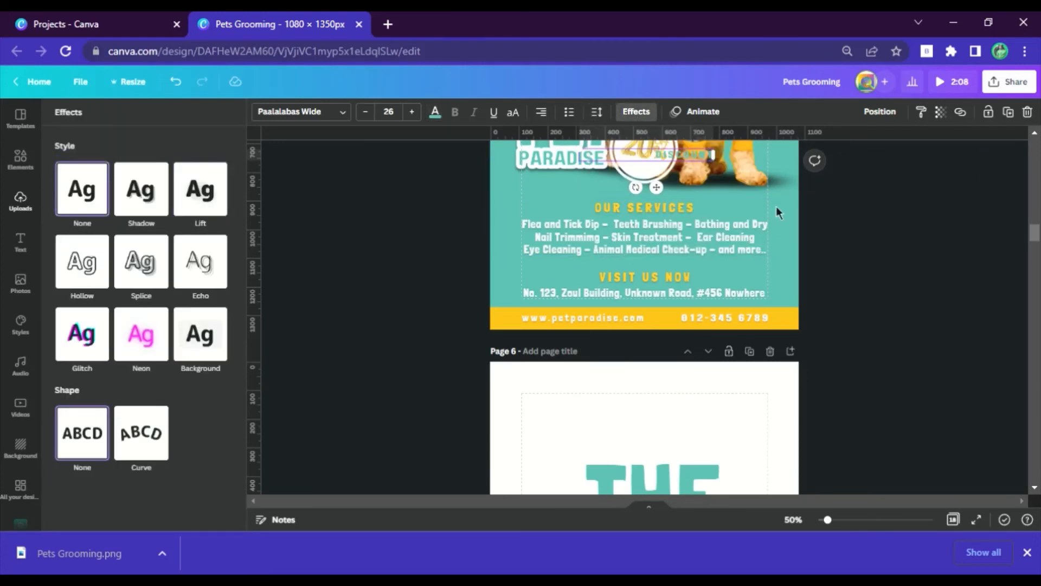
Move DISCOUNT into the lower part of the white circle and tighten it to letter spacing 69 and line spacing 1.16.
{"action": "scroll", "coordinate": [706, 234], "scroll_direction": "up", "scroll_amount": 2}
{"action": "left_click_drag", "start_coordinate": [657, 263], "coordinate": [621, 282]}
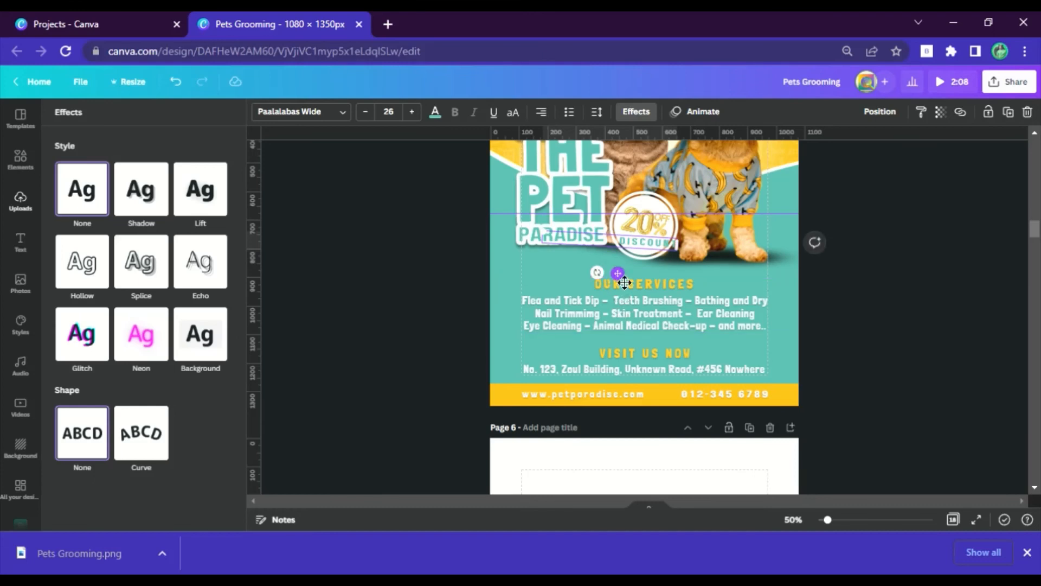
{"action": "left_click", "coordinate": [597, 112]}
{"action": "left_click_drag", "start_coordinate": [664, 174], "coordinate": [651, 174]}
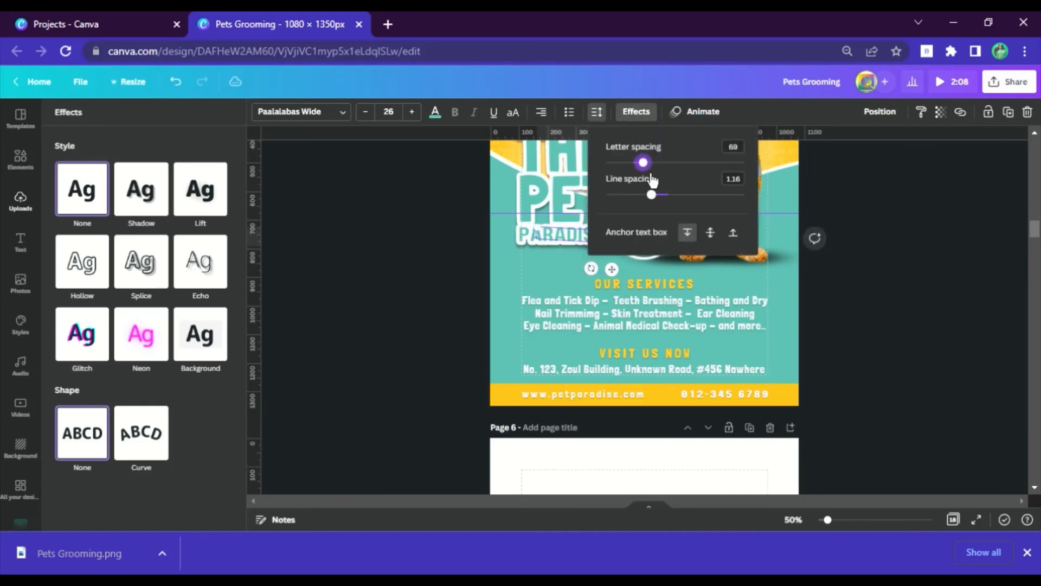
{"action": "left_click", "coordinate": [889, 267]}
{"action": "left_click", "coordinate": [888, 266]}
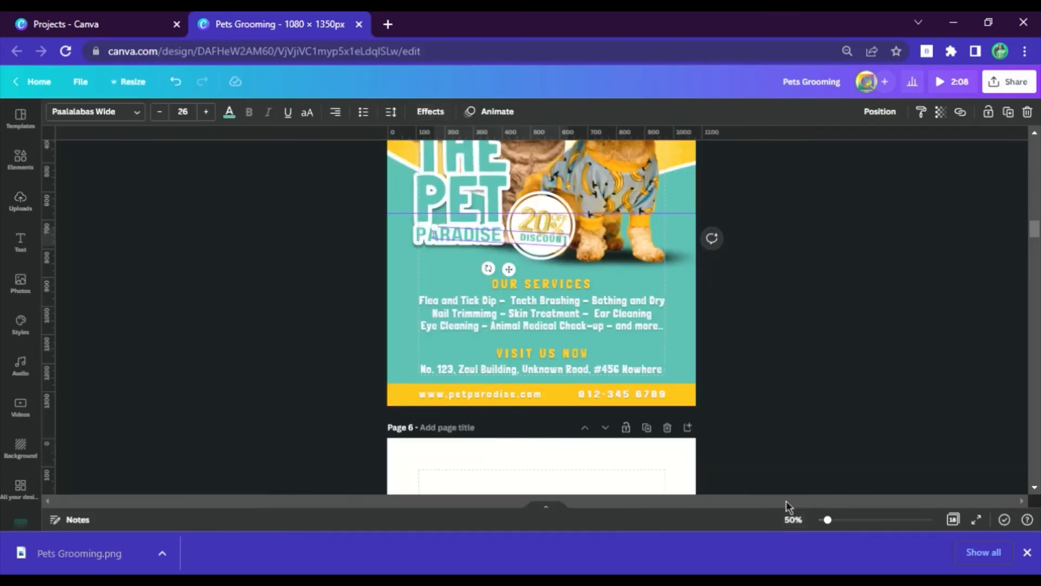
Tilt the DISCOUNT text to match the 20% off graphic and place it centred just beneath it inside the circle.
{"action": "left_click", "coordinate": [1026, 553]}
{"action": "left_click", "coordinate": [793, 562]}
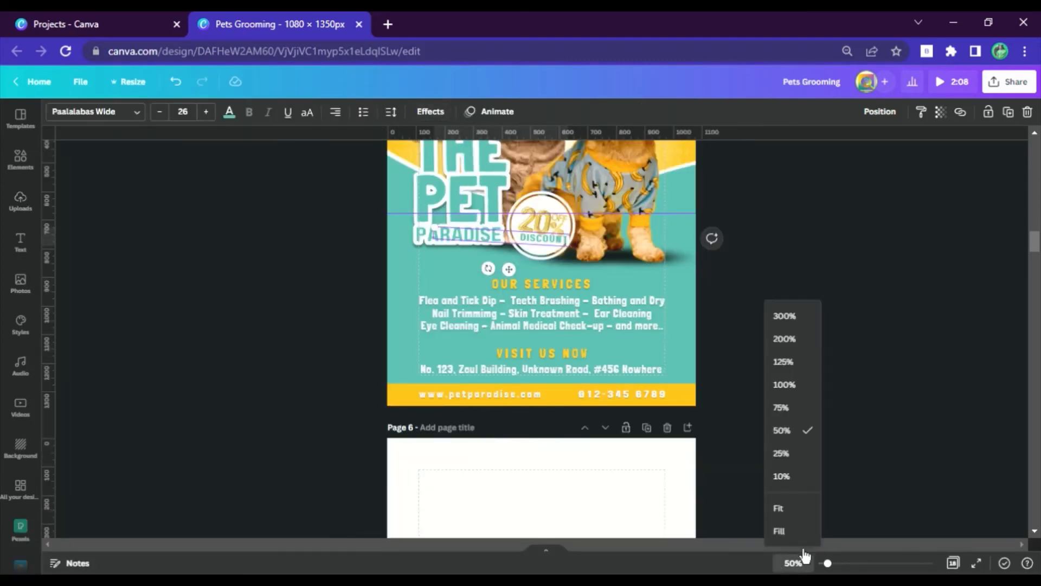
{"action": "left_click", "coordinate": [799, 392]}
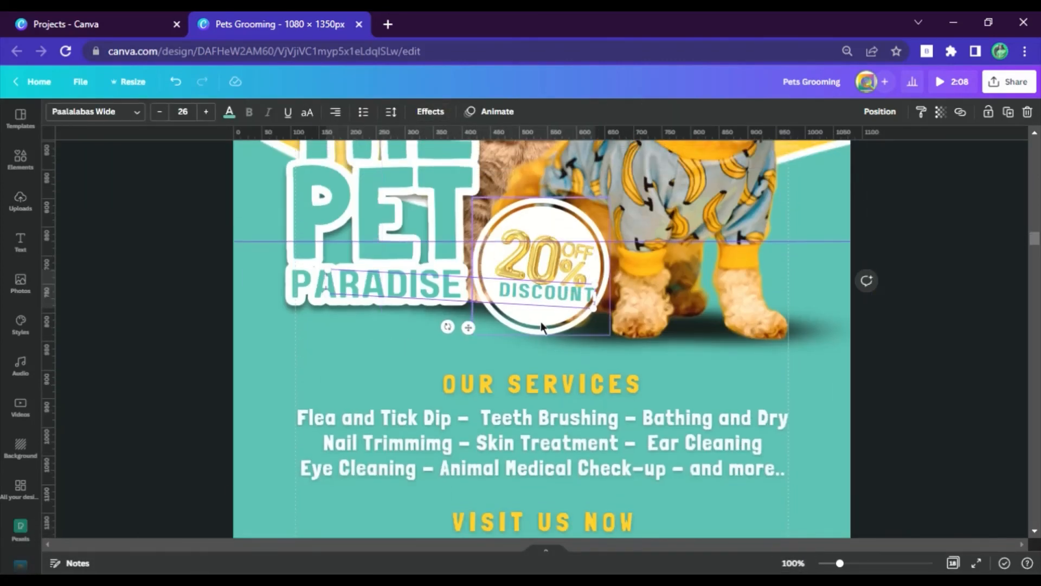
{"action": "left_click_drag", "start_coordinate": [447, 326], "coordinate": [450, 348]}
{"action": "left_click_drag", "start_coordinate": [549, 322], "coordinate": [540, 316]}
{"action": "left_click", "coordinate": [890, 458]}
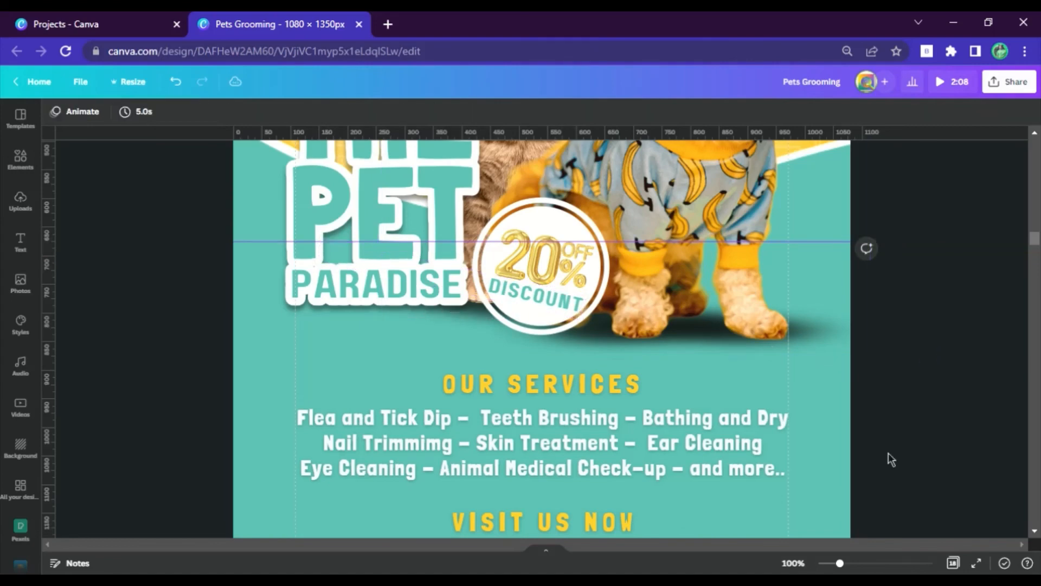
Check the light specks on page 3's flyer, and copy both Boceh images from page 4 onto page 5.
{"action": "left_click", "coordinate": [793, 563]}
{"action": "left_click", "coordinate": [798, 440]}
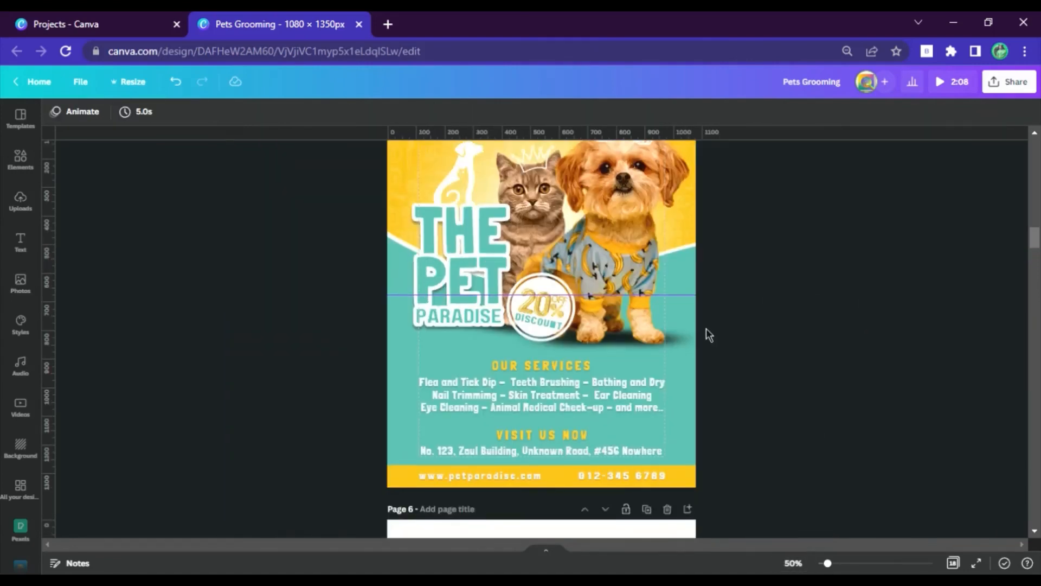
{"action": "scroll", "coordinate": [707, 328], "scroll_direction": "up", "scroll_amount": 4}
{"action": "scroll", "coordinate": [706, 327], "scroll_direction": "up", "scroll_amount": 10}
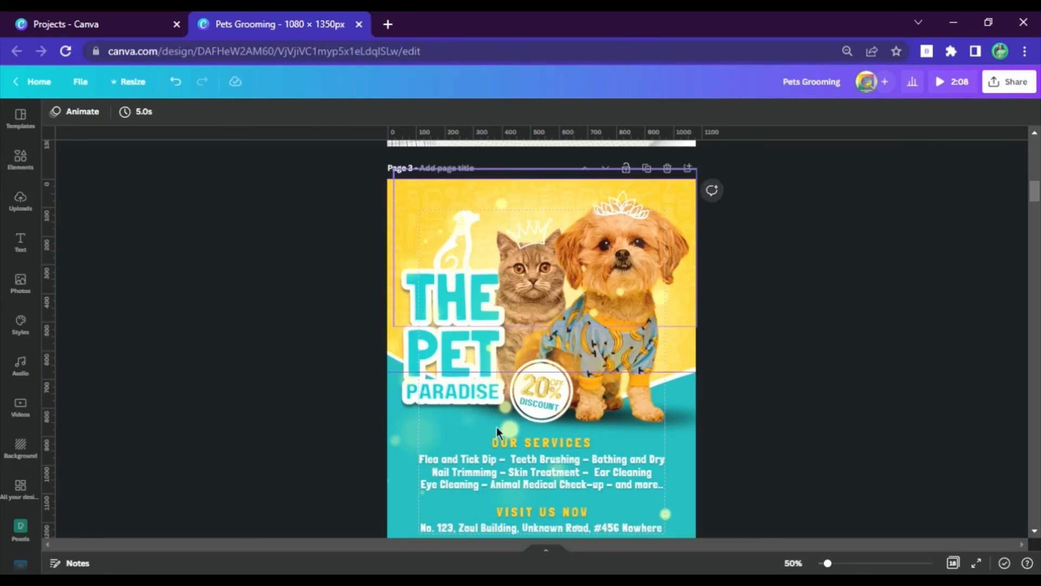
{"action": "scroll", "coordinate": [627, 395], "scroll_direction": "down", "scroll_amount": 12}
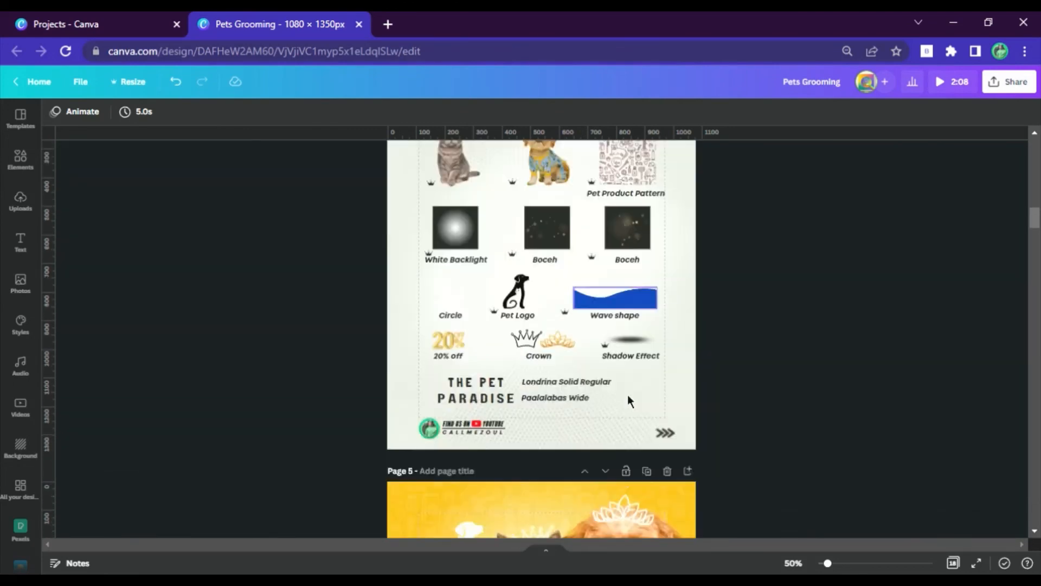
{"action": "scroll", "coordinate": [621, 388], "scroll_direction": "up", "scroll_amount": 3}
{"action": "scroll", "coordinate": [611, 355], "scroll_direction": "up", "scroll_amount": 1}
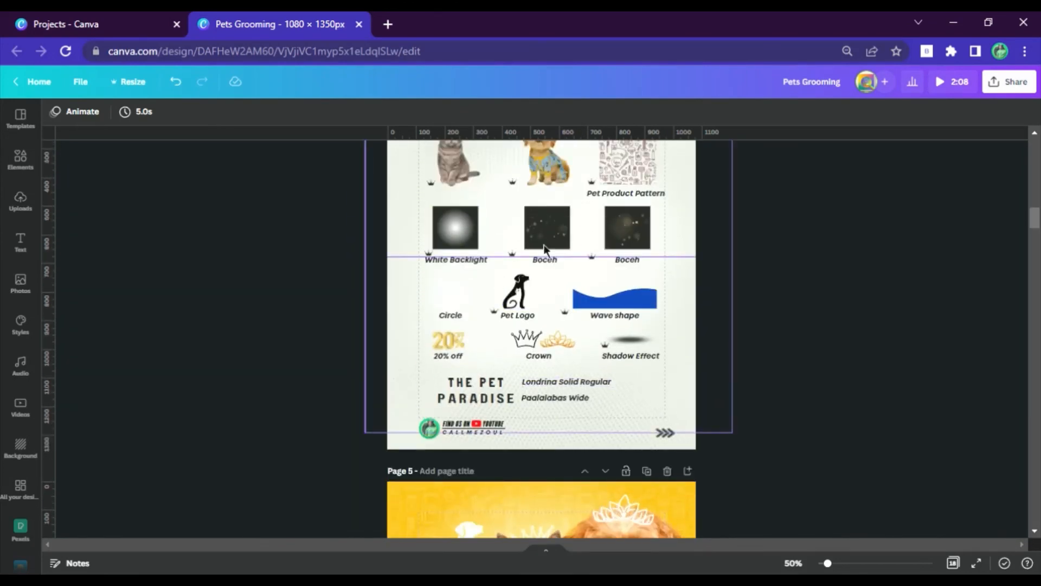
{"action": "left_click", "coordinate": [547, 231]}
{"action": "left_click", "coordinate": [627, 229], "text": "shift"}
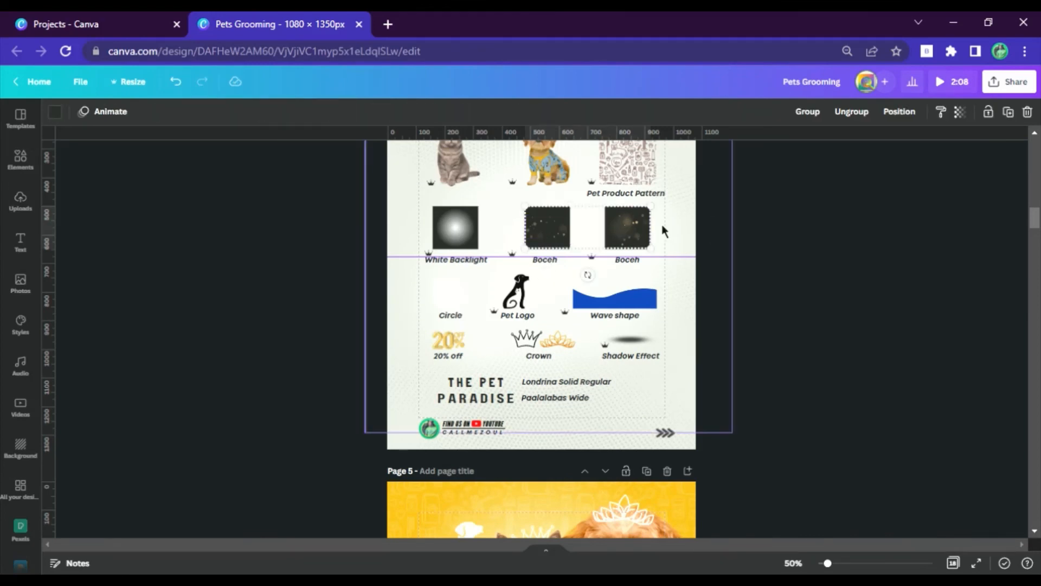
{"action": "scroll", "coordinate": [661, 224], "scroll_direction": "down", "scroll_amount": 8}
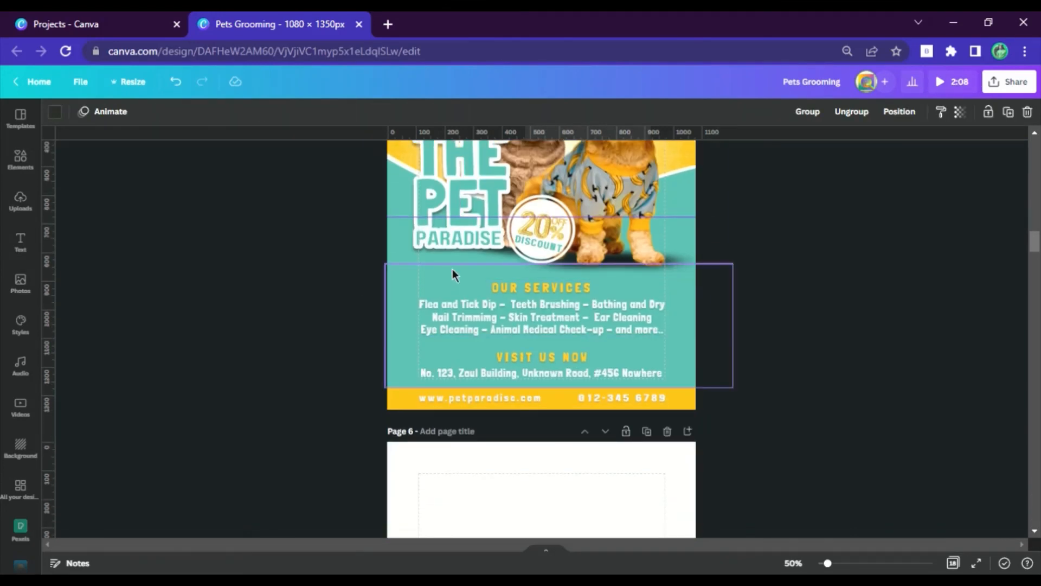
{"action": "key", "text": "ctrl+v"}
{"action": "left_click", "coordinate": [658, 175]}
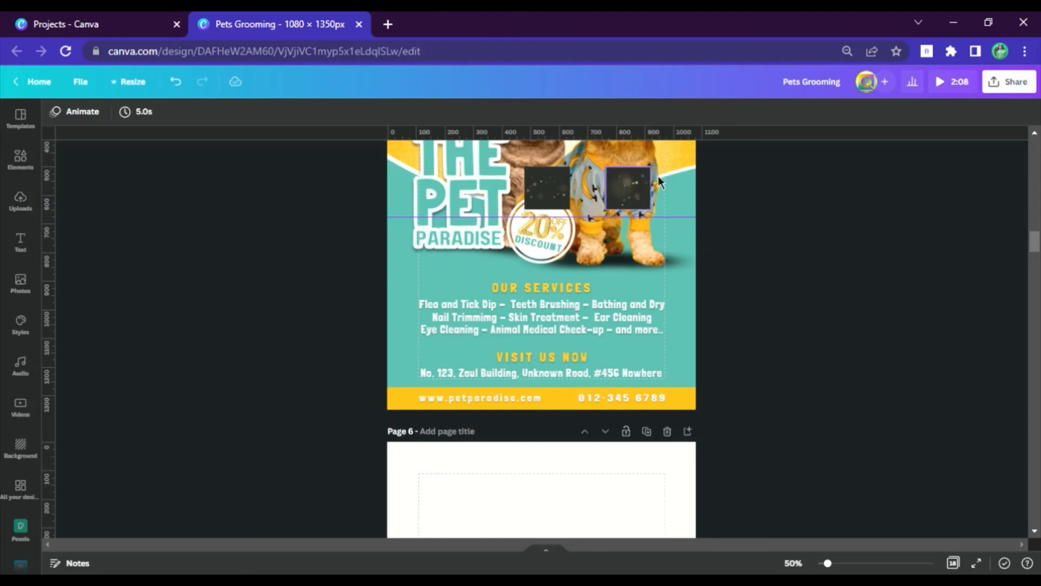
Ungroup each of the two pasted Boceh images from its dark backing square.
{"action": "left_click", "coordinate": [636, 186]}
{"action": "left_click", "coordinate": [835, 113]}
{"action": "left_click", "coordinate": [661, 233]}
{"action": "left_click", "coordinate": [551, 189]}
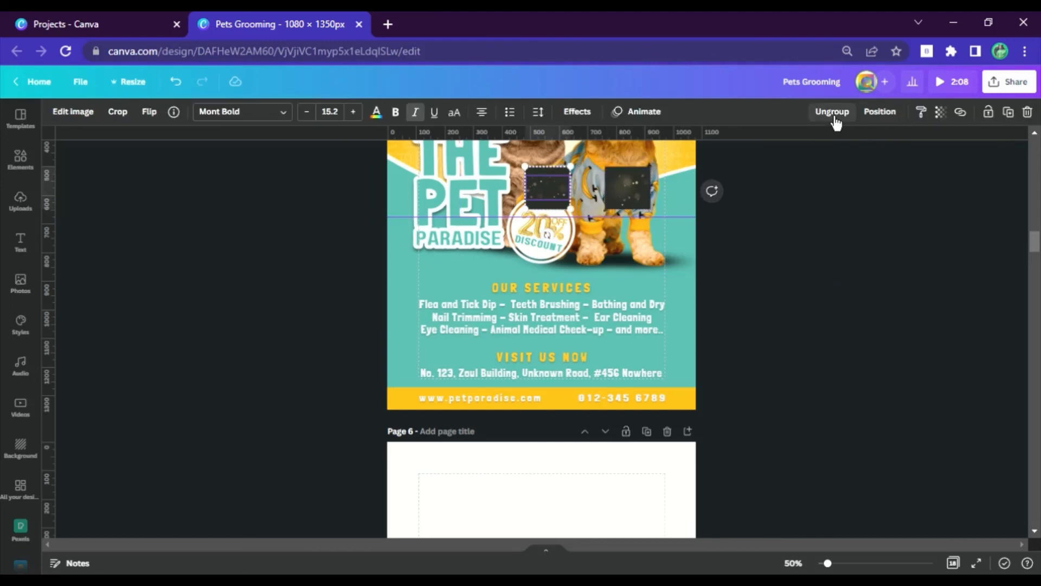
{"action": "left_click", "coordinate": [835, 114]}
{"action": "left_click", "coordinate": [660, 217]}
Shift the two Boceh overlays off their dark squares on page 5 and delete both squares.
{"action": "left_click_drag", "start_coordinate": [625, 172], "coordinate": [625, 247]}
{"action": "left_click", "coordinate": [636, 196]}
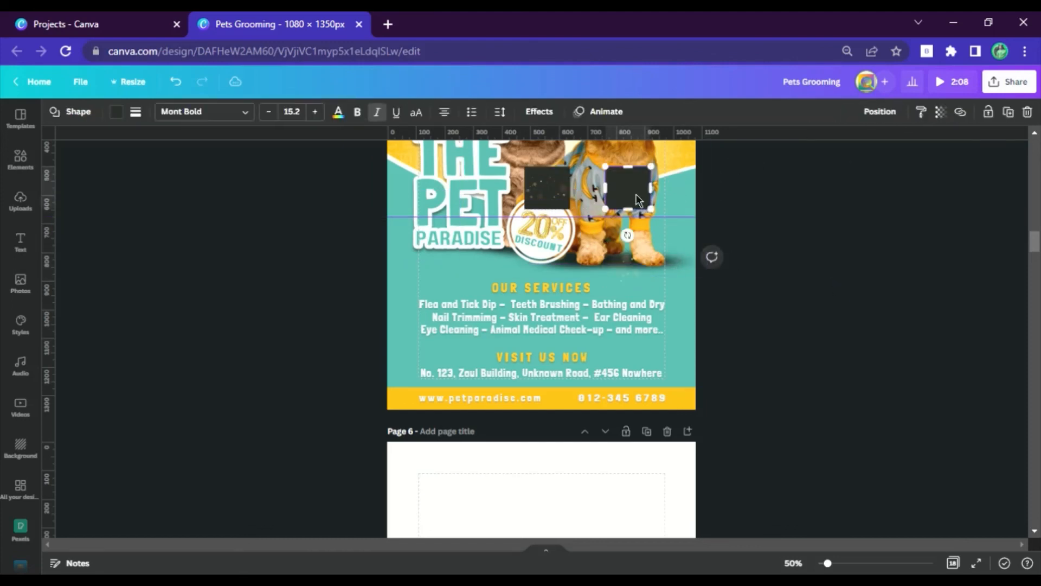
{"action": "key", "text": "Delete"}
{"action": "left_click_drag", "start_coordinate": [548, 185], "coordinate": [328, 190]}
{"action": "left_click", "coordinate": [552, 194]}
{"action": "key", "text": "Delete"}
Enlarge the first Boceh overlay to about the page's width and place it across the upper half of the flyer.
{"action": "left_click", "coordinate": [569, 259]}
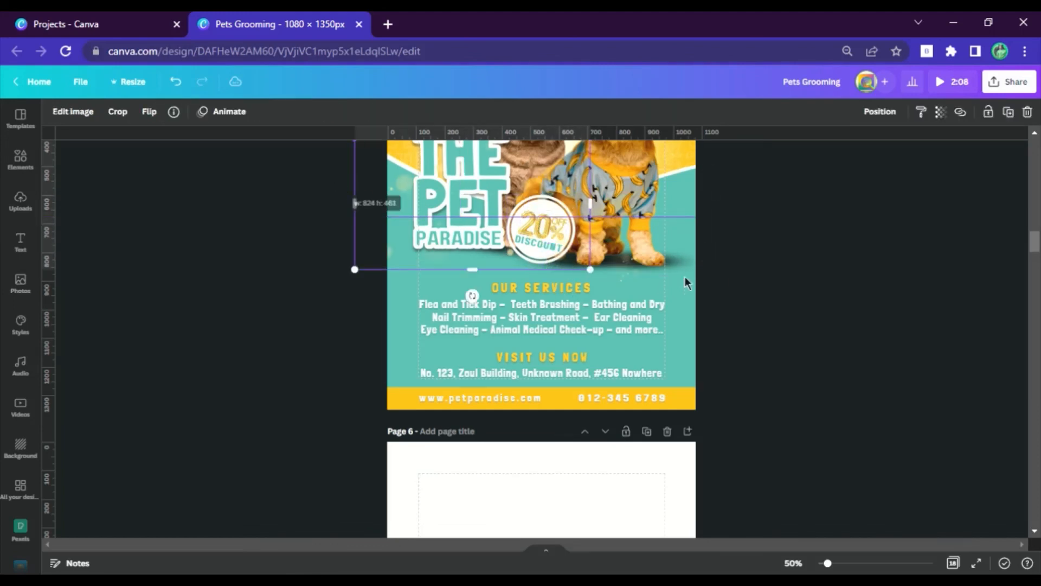
{"action": "scroll", "coordinate": [685, 277], "scroll_direction": "up", "scroll_amount": 3}
{"action": "left_click_drag", "start_coordinate": [592, 290], "coordinate": [686, 279]}
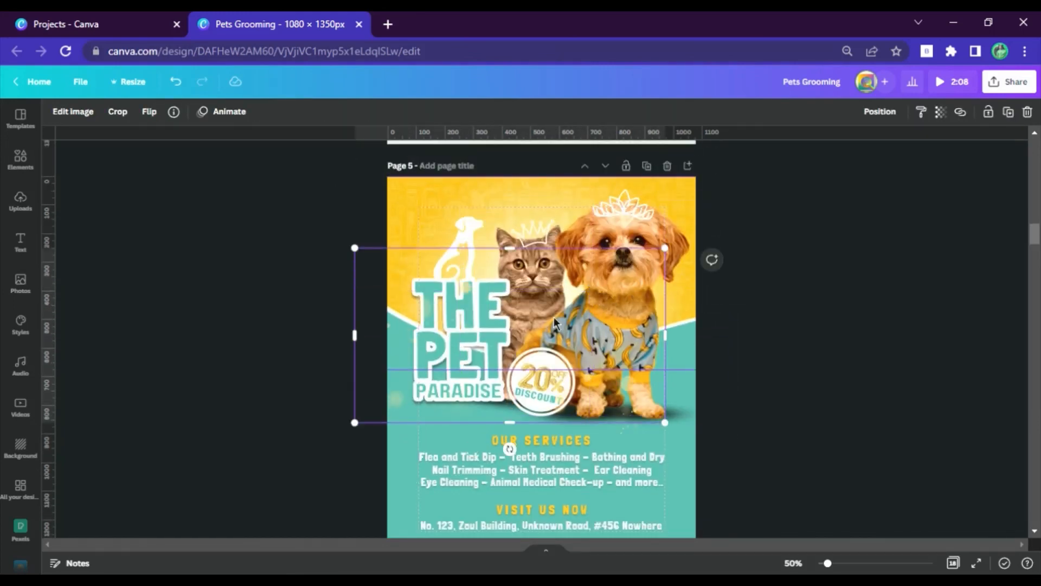
{"action": "left_click_drag", "start_coordinate": [559, 325], "coordinate": [595, 253]}
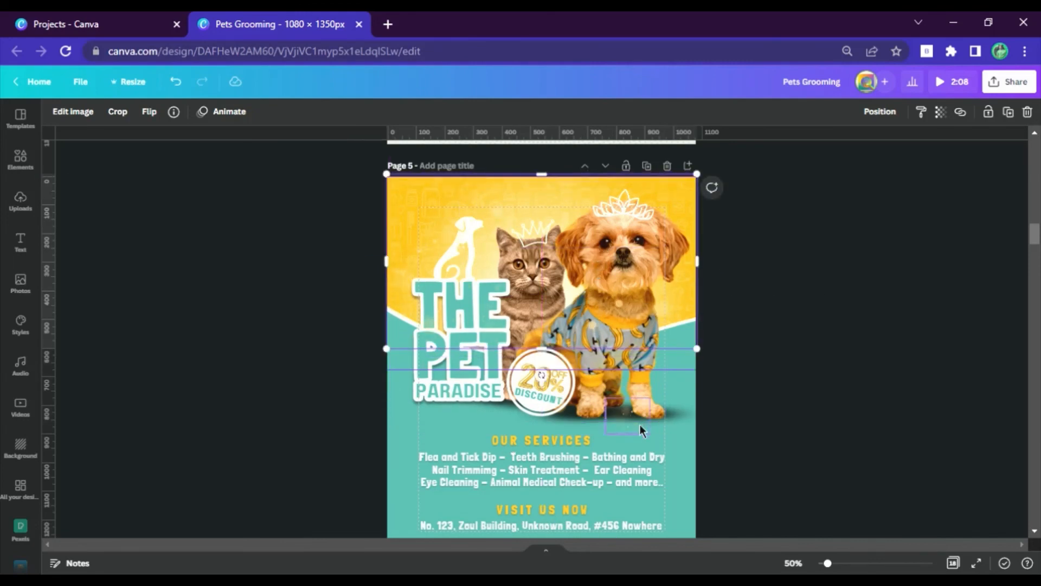
Enlarge the second Boceh overlay over the flyer's lower-left area and place a copy of it at the lower-right corner.
{"action": "left_click", "coordinate": [618, 409]}
{"action": "left_click_drag", "start_coordinate": [521, 313], "coordinate": [482, 250]}
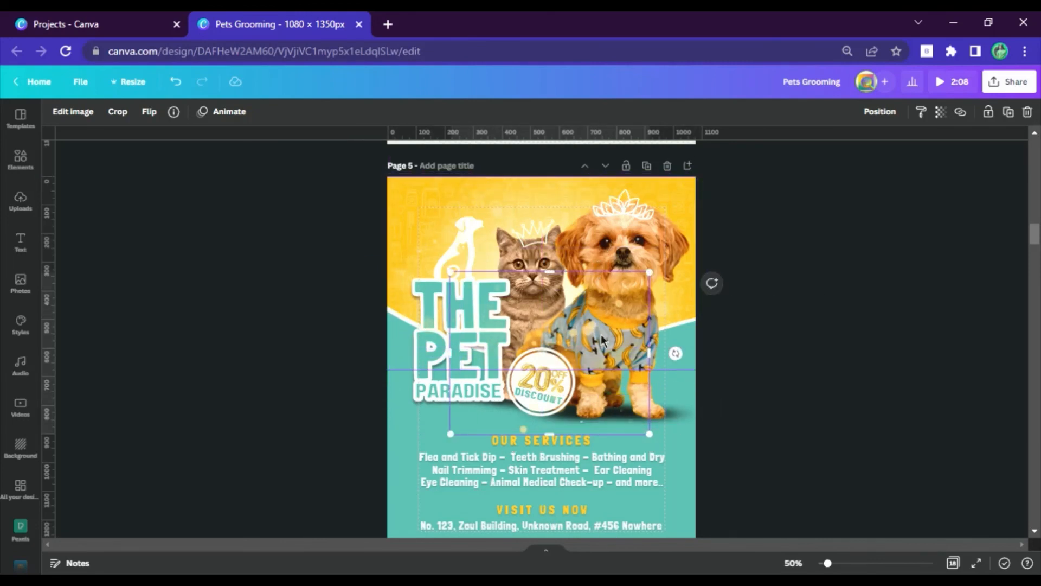
{"action": "left_click_drag", "start_coordinate": [608, 346], "coordinate": [497, 436]}
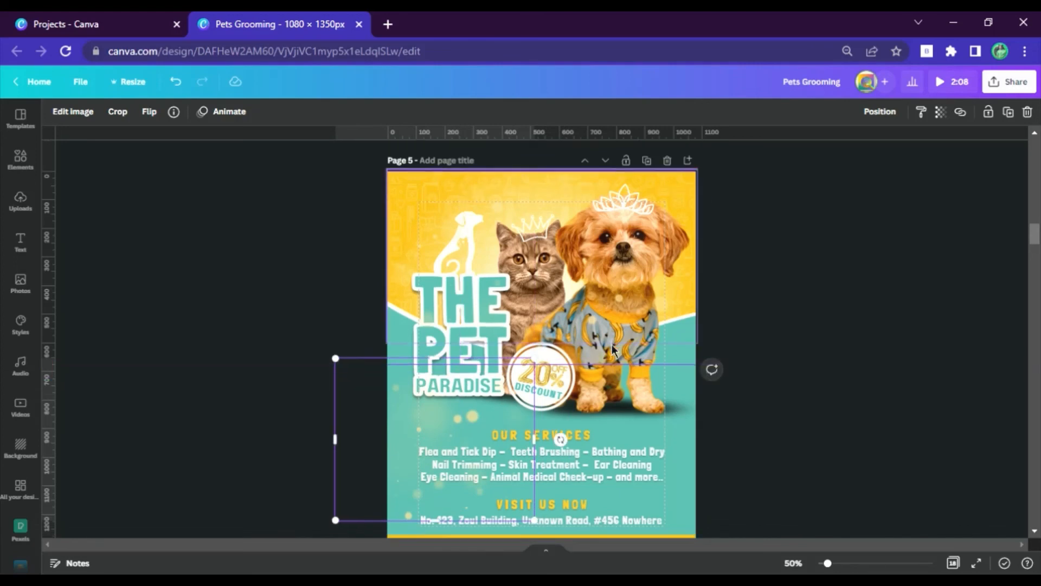
{"action": "scroll", "coordinate": [708, 370], "scroll_direction": "down", "scroll_amount": 2}
{"action": "left_click_drag", "start_coordinate": [452, 355], "coordinate": [670, 449]}
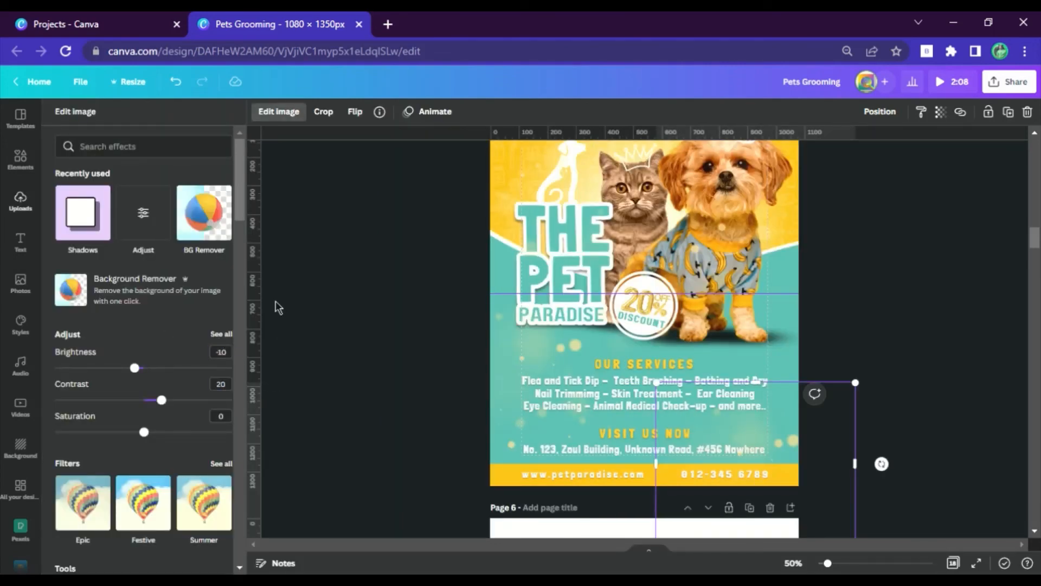
Copy the lower-right Boceh overlay's image adjustments onto the lower-left and upper Boceh overlays.
{"action": "left_click", "coordinate": [921, 112]}
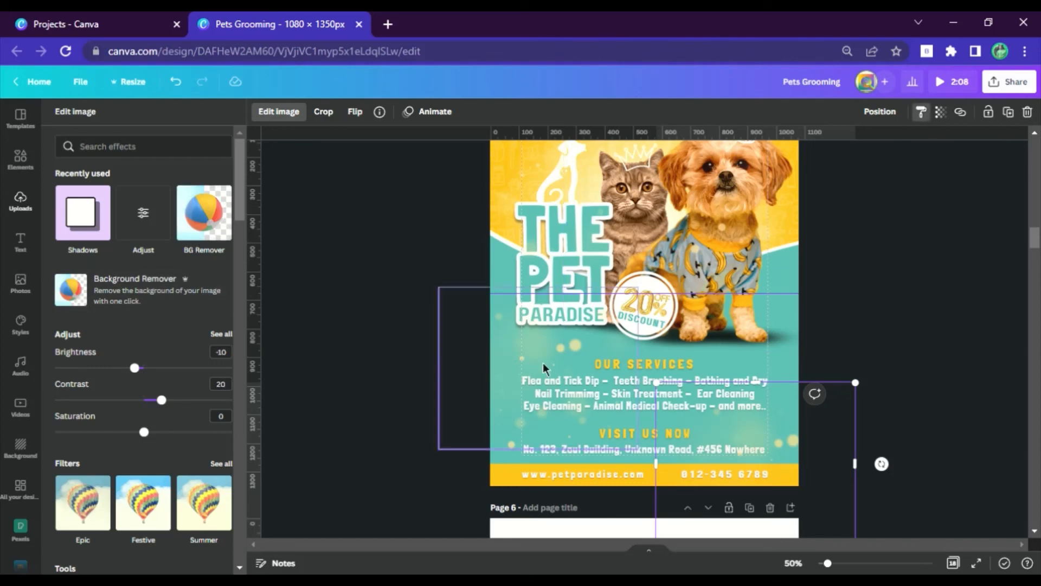
{"action": "left_click", "coordinate": [526, 361]}
{"action": "left_click", "coordinate": [921, 112]}
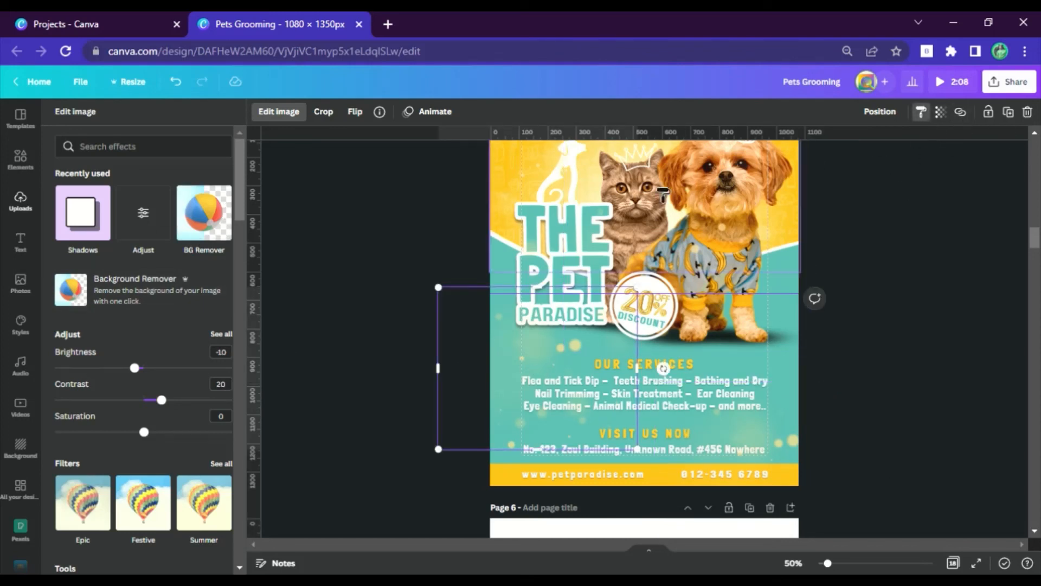
{"action": "left_click", "coordinate": [531, 197]}
{"action": "scroll", "coordinate": [773, 288], "scroll_direction": "up", "scroll_amount": 3}
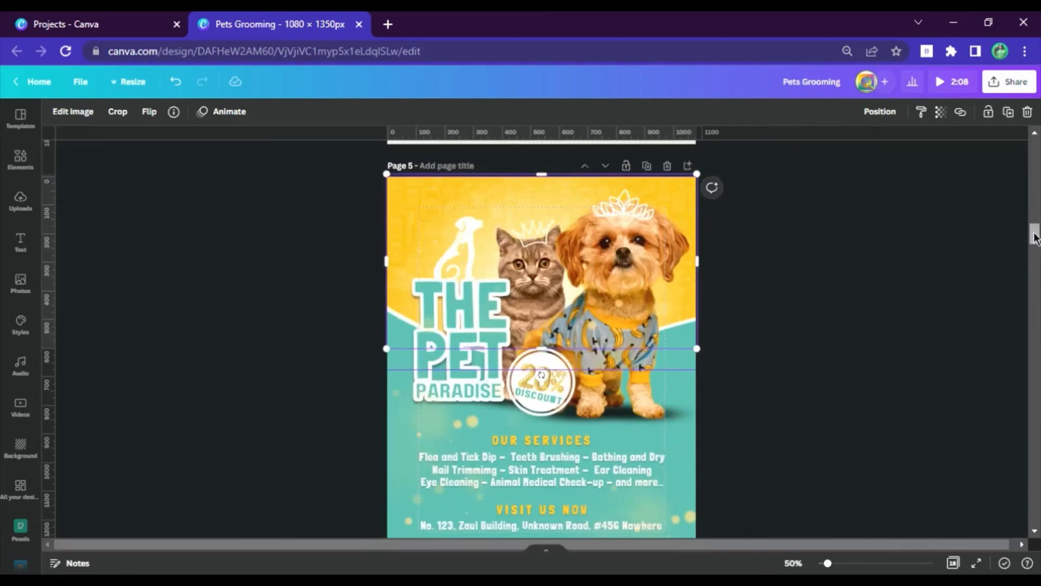
{"action": "left_click_drag", "start_coordinate": [1035, 233], "coordinate": [1036, 235]}
{"action": "left_click", "coordinate": [974, 427]}
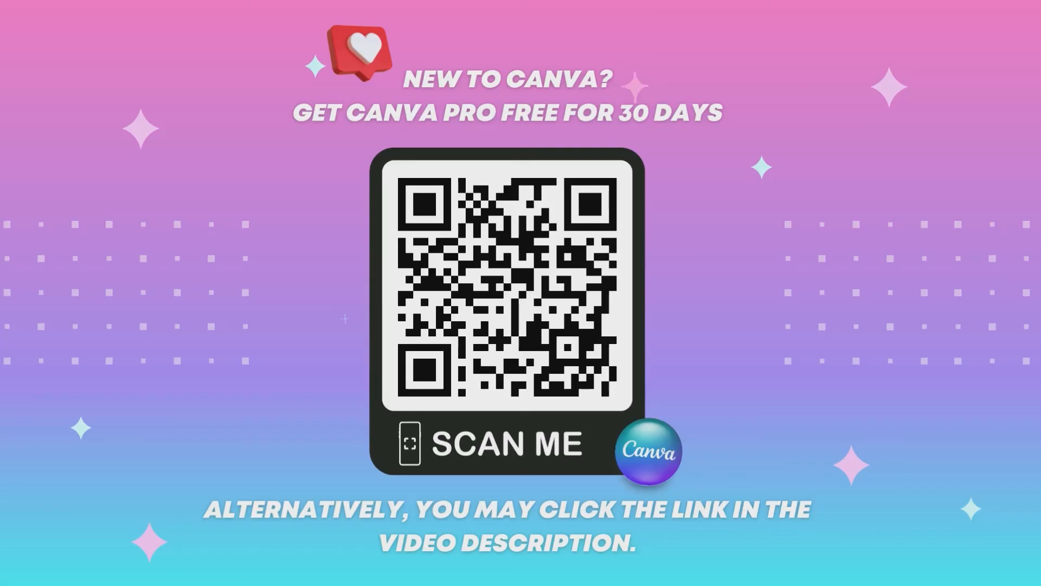